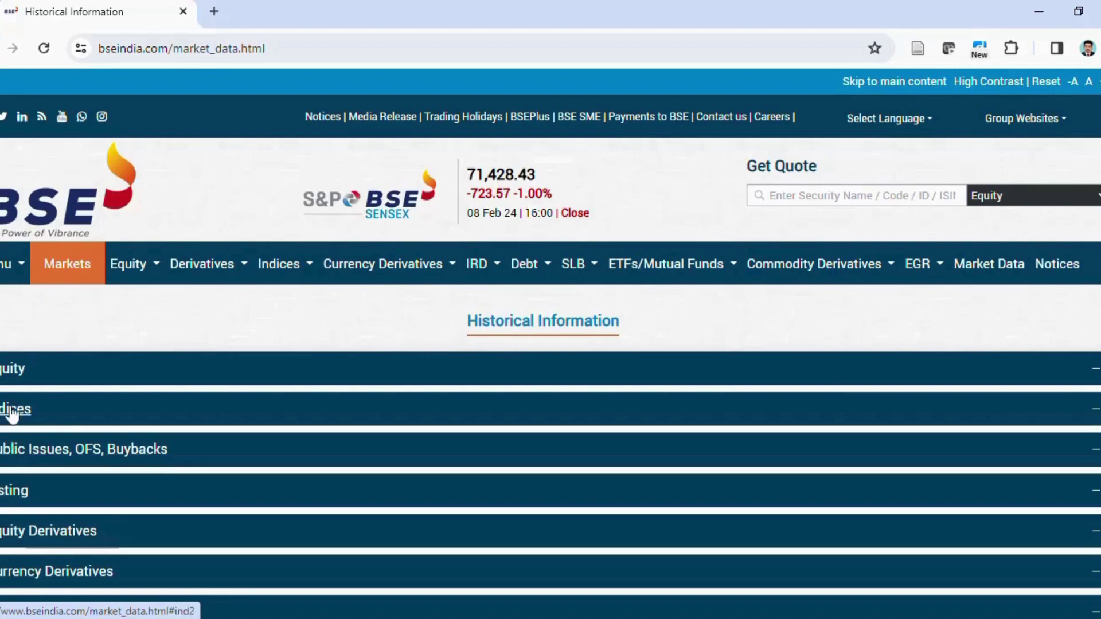
Open the Historical Stock Prices (By Security & Period) page from the Equity section of Historical Information.
click(5, 371)
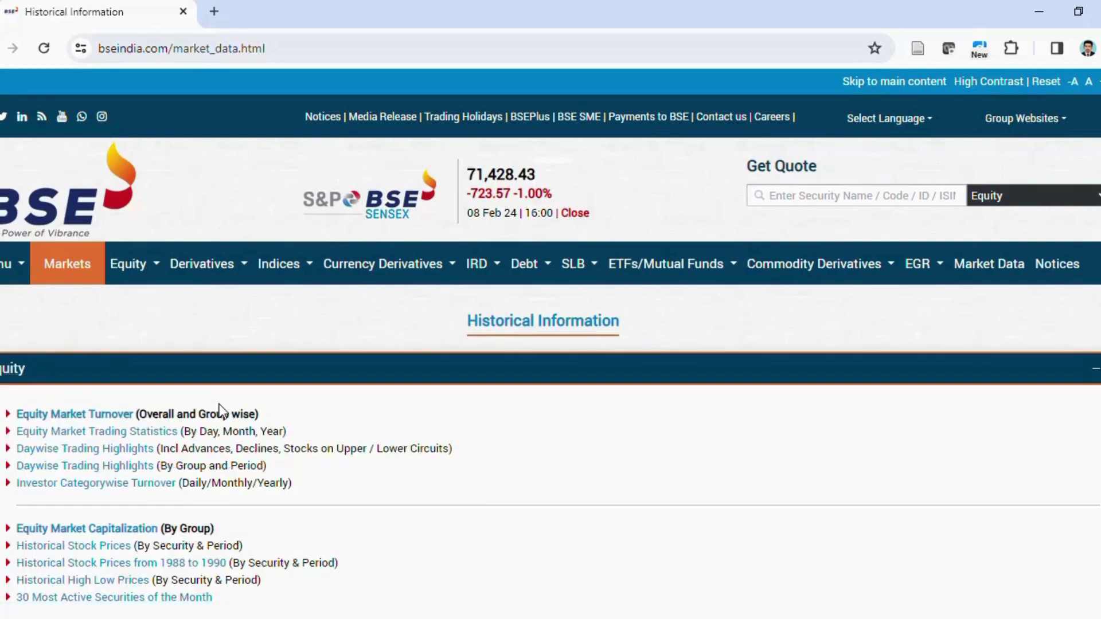
scroll(220, 412, down, 2)
scroll(221, 412, up, 2)
scroll(221, 411, down, 5)
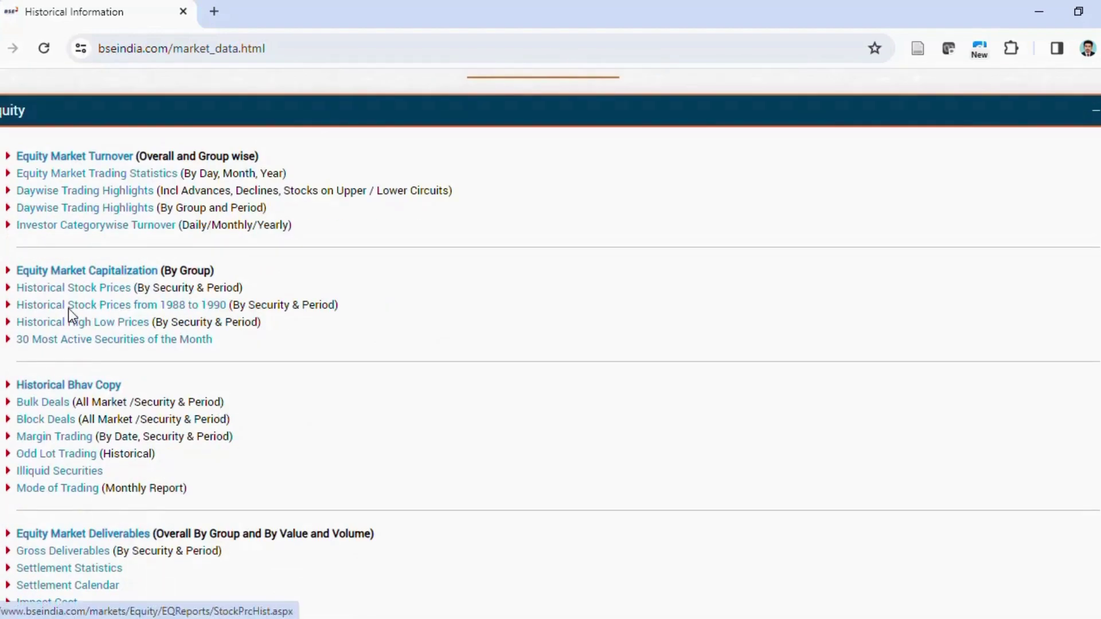
click(44, 291)
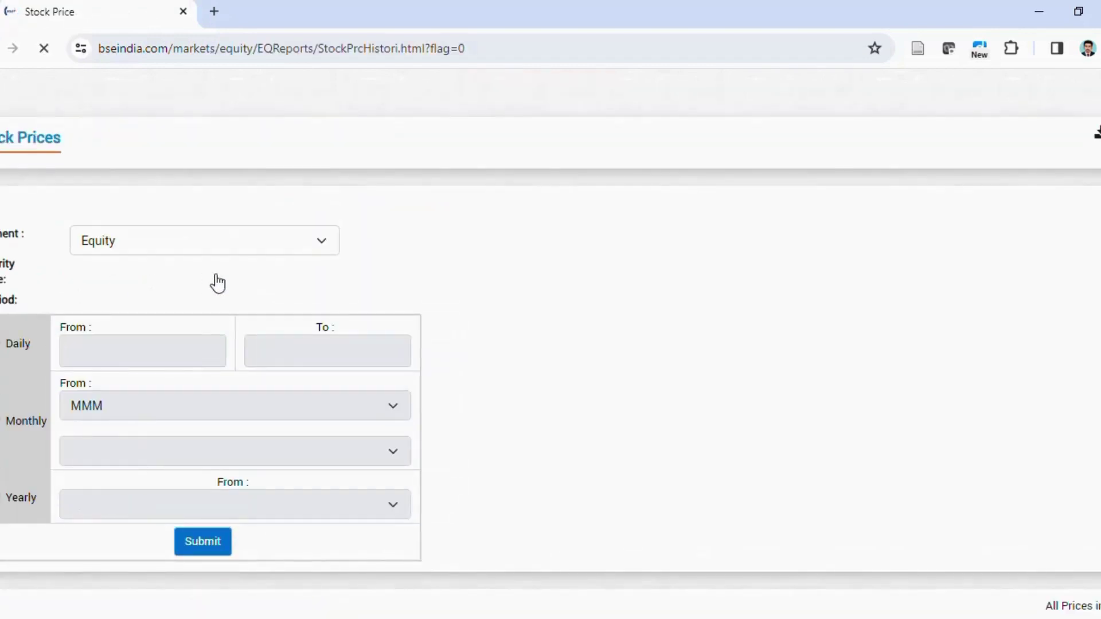
Choose ACC LTD as the equity security and select the daily period for its stock prices.
scroll(211, 462, down, 1)
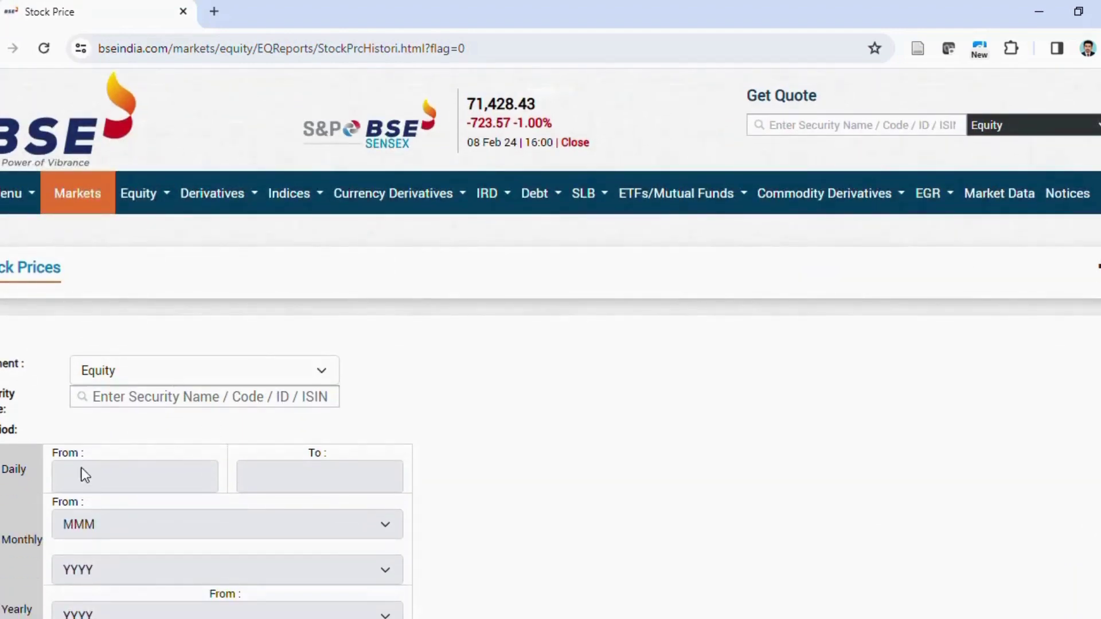
scroll(146, 415, down, 1)
click(219, 313)
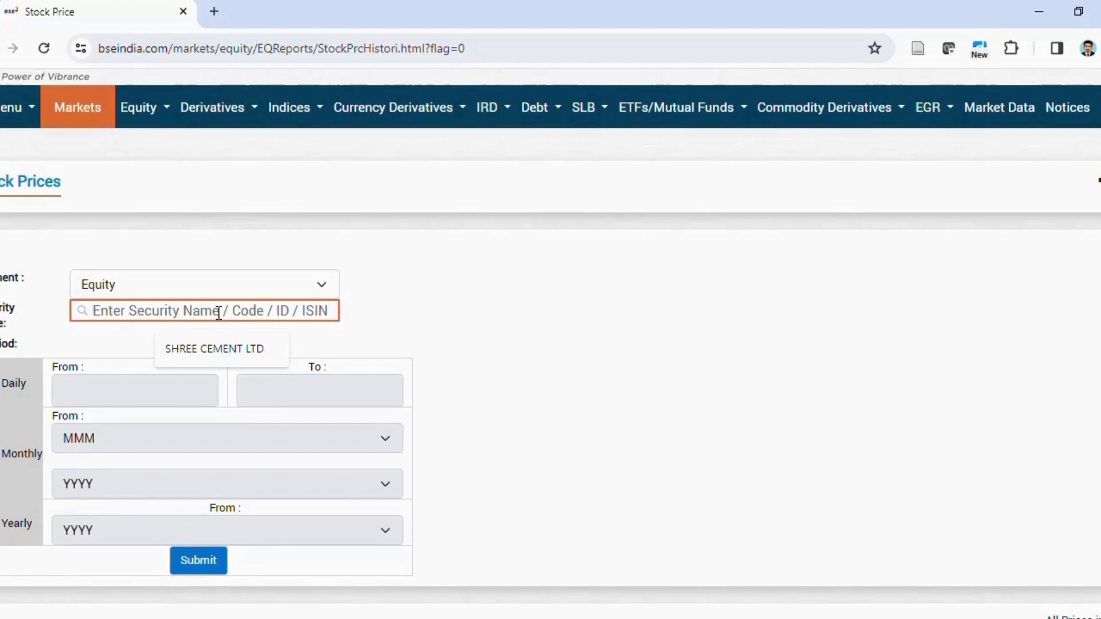
text(acc)
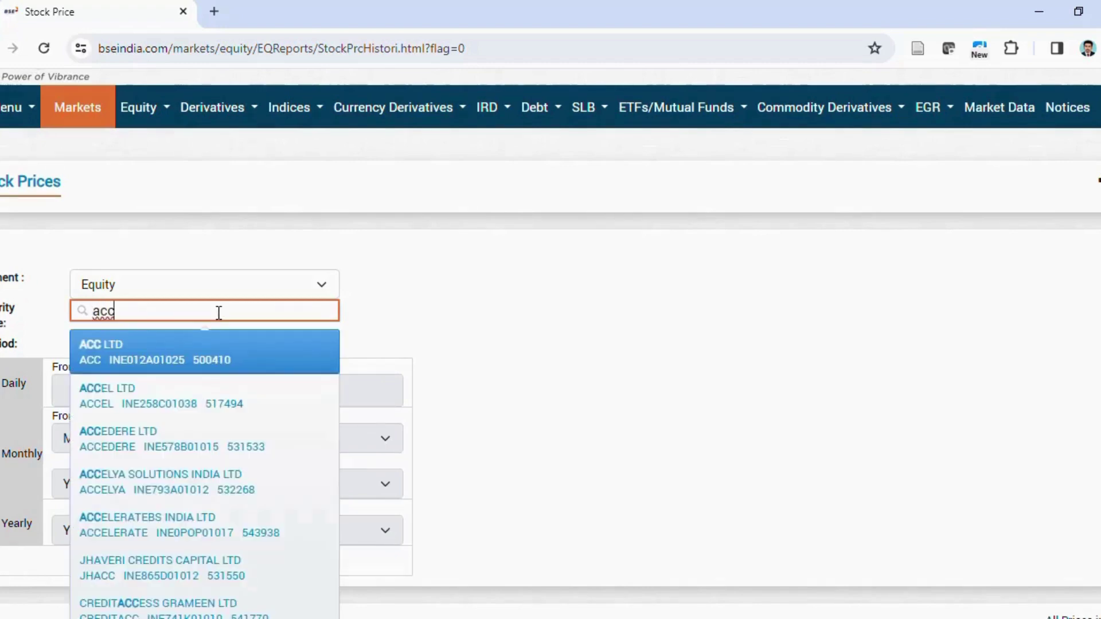
click(189, 359)
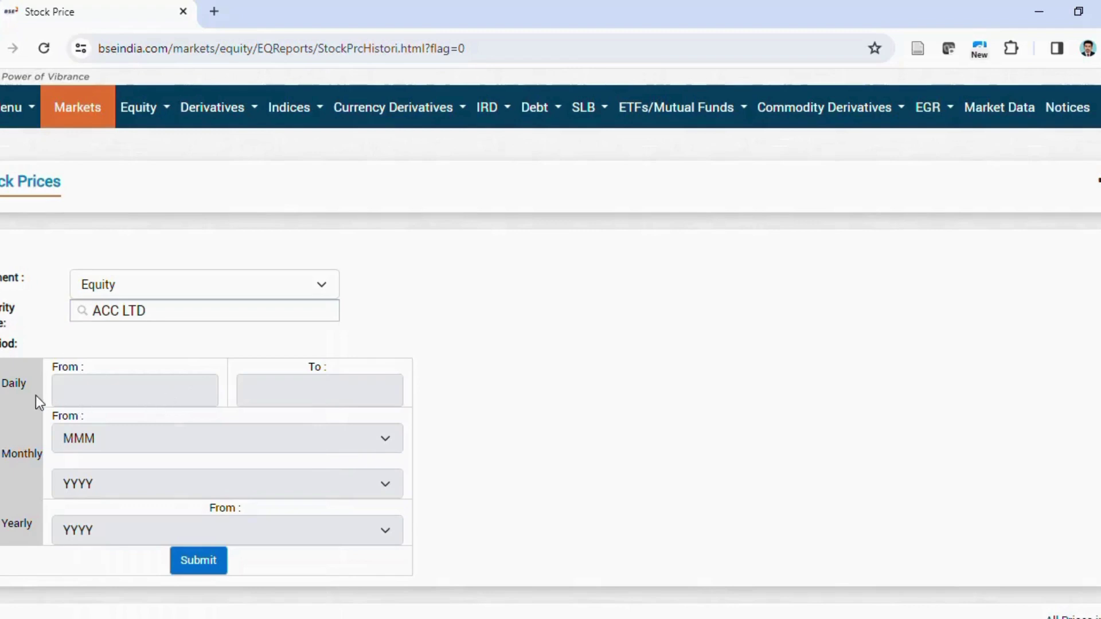
click(2, 384)
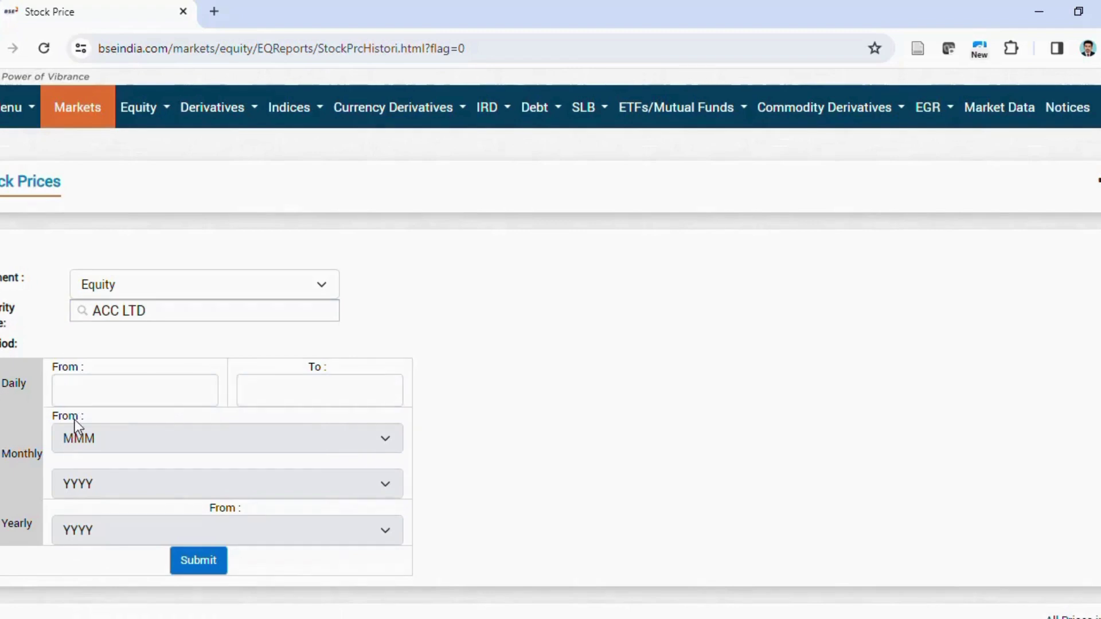
click(148, 398)
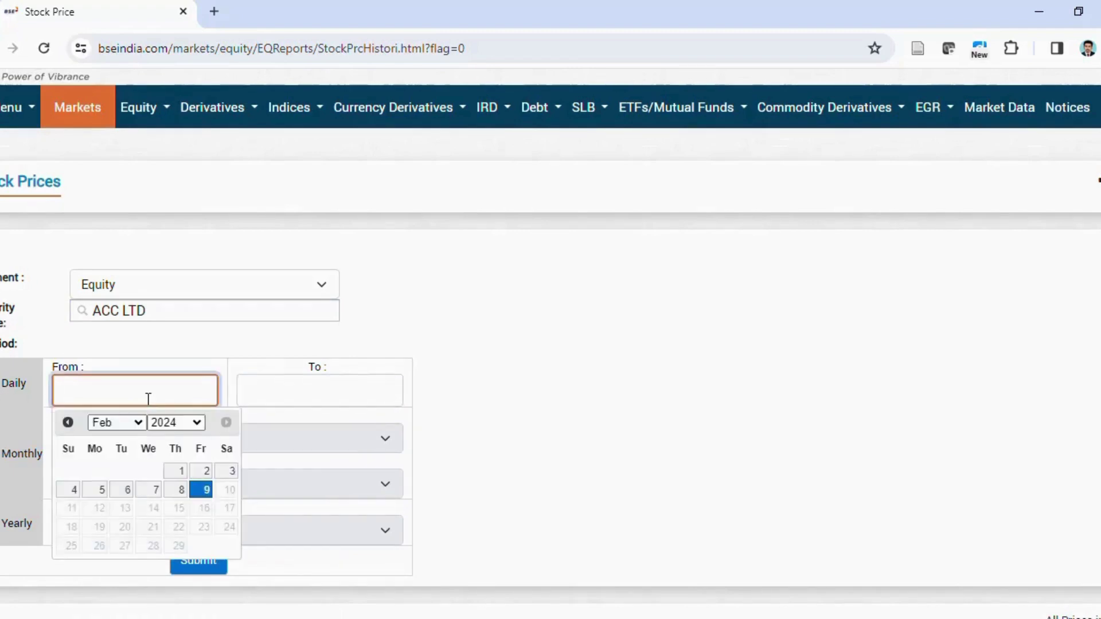
click(203, 423)
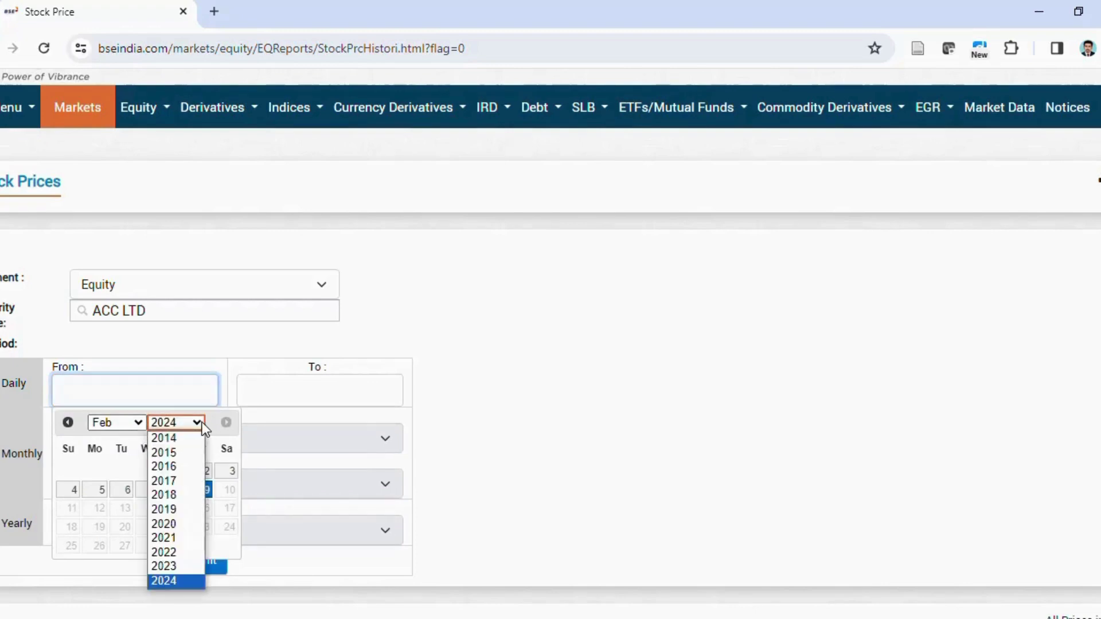
click(164, 566)
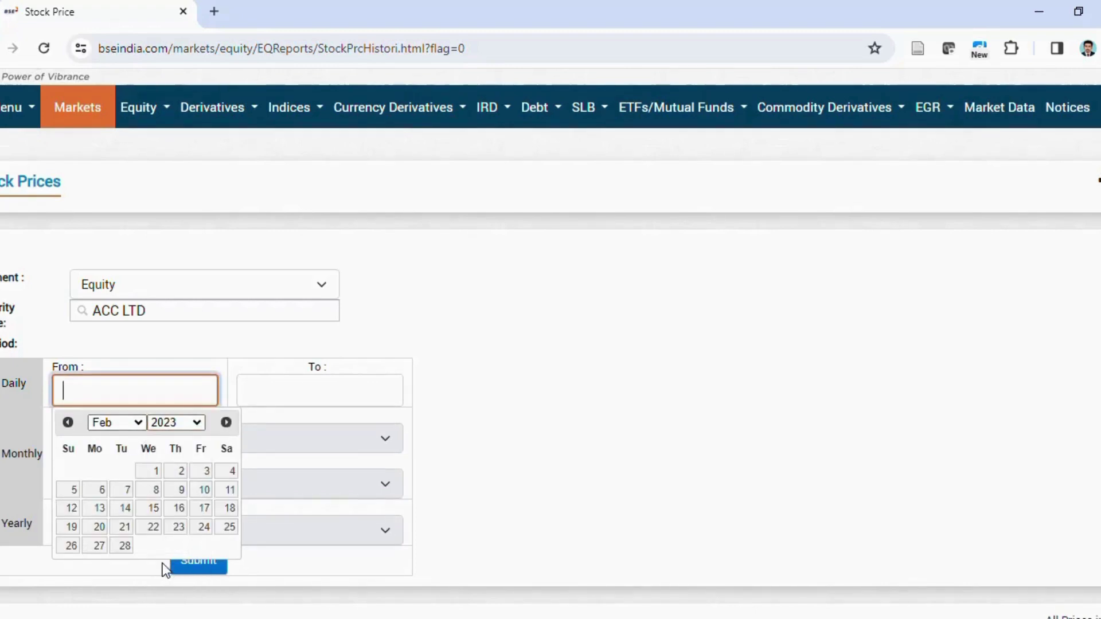
click(137, 424)
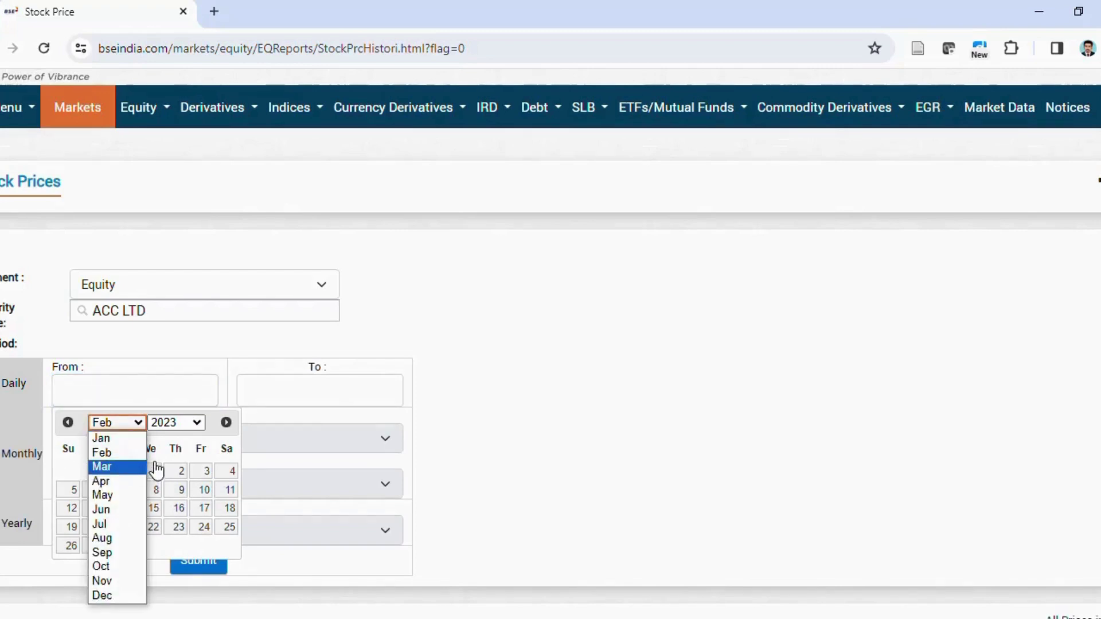
click(470, 331)
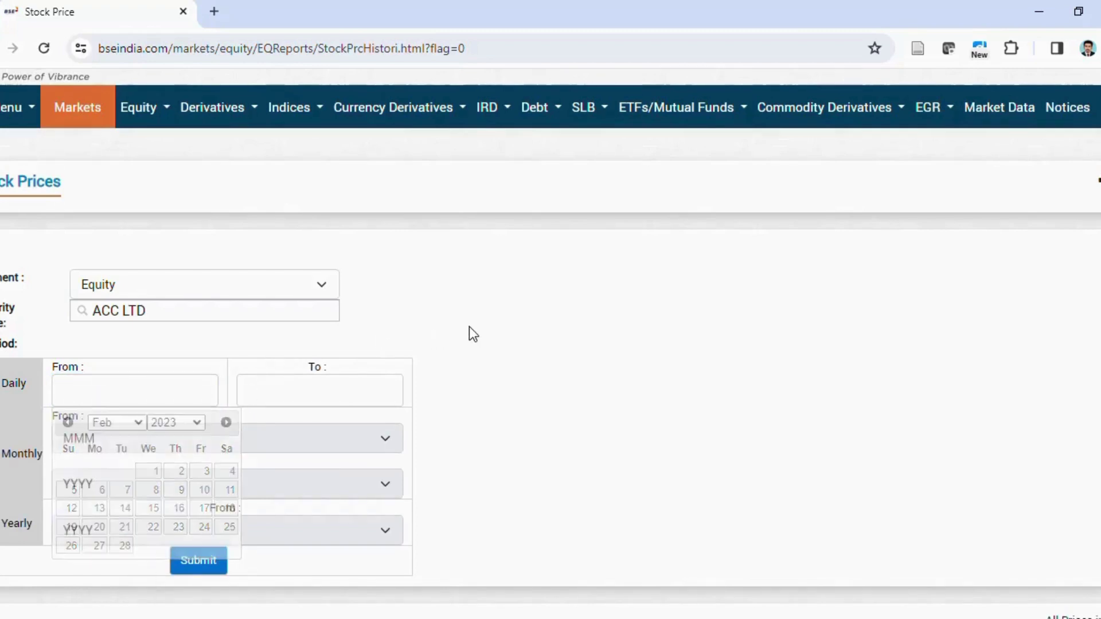
Set the daily date range from 01/02/2023 to 08/02/2024.
click(208, 396)
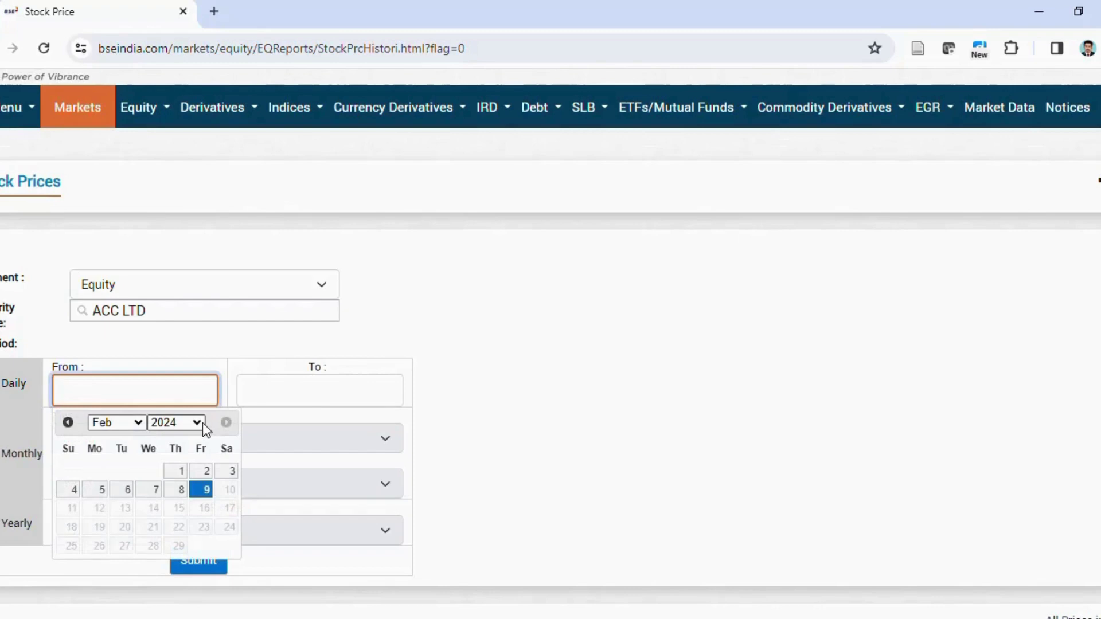
click(202, 422)
click(172, 566)
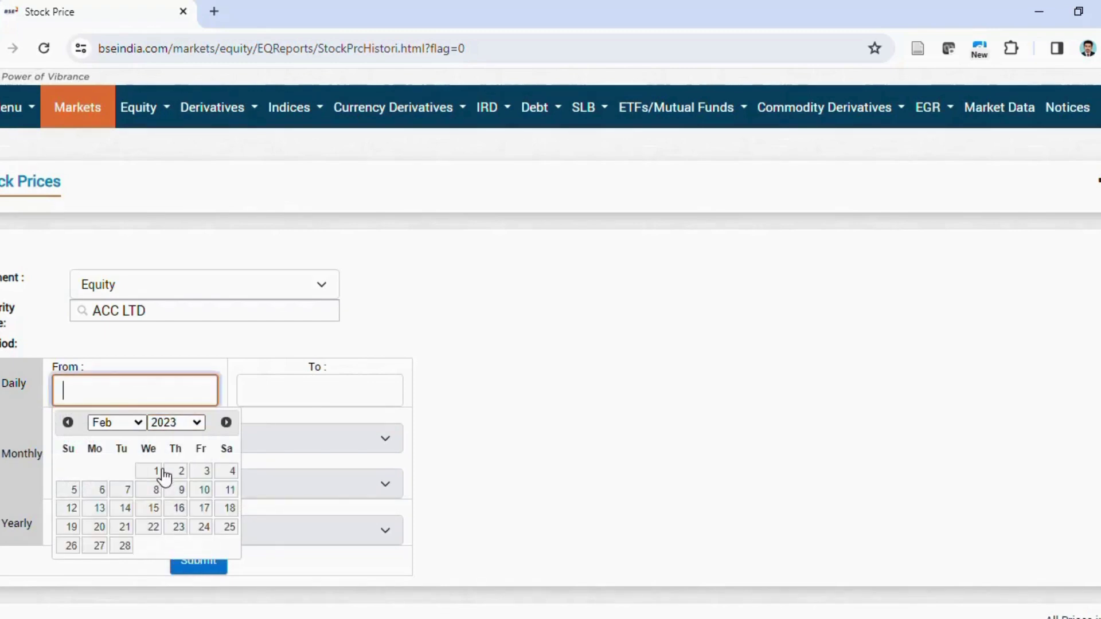
click(152, 473)
click(317, 396)
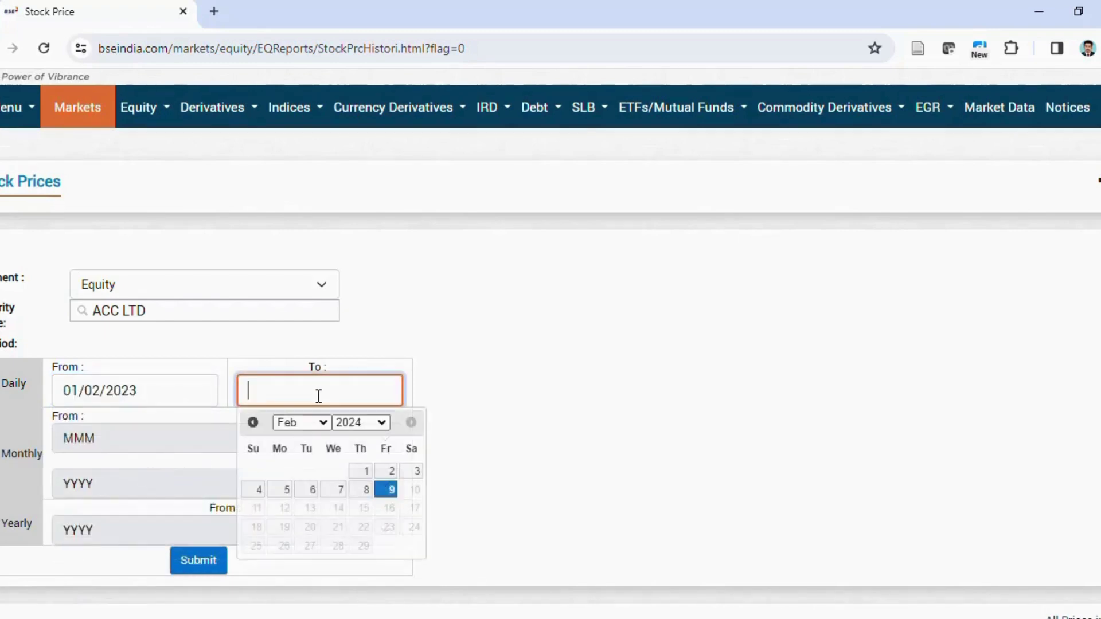
click(365, 491)
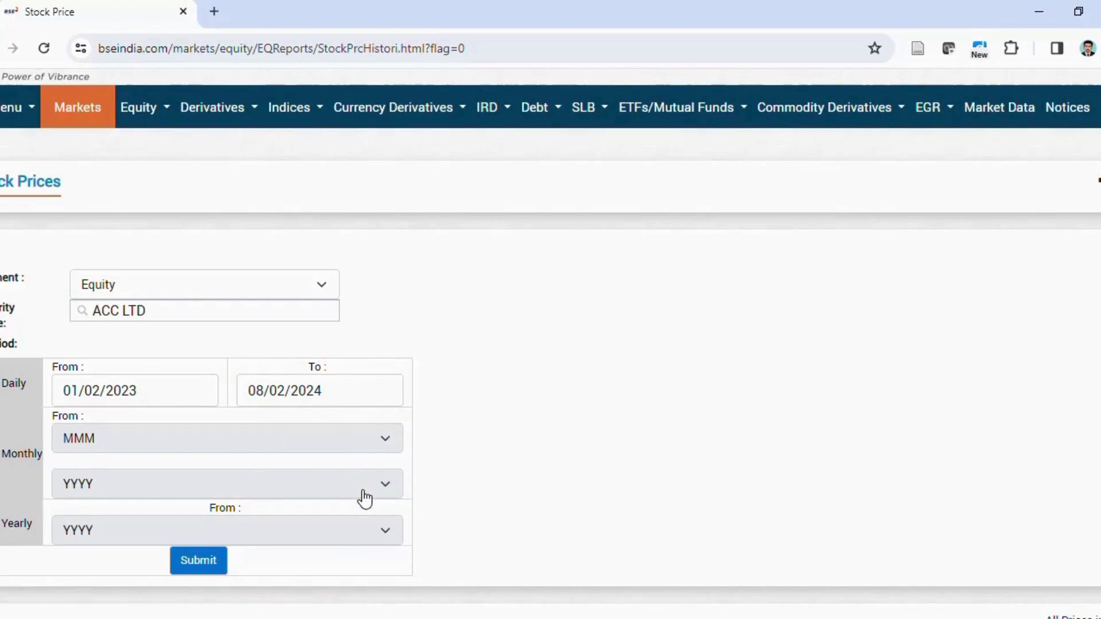
Submit the stock price query and download all records to the Desktop as the CSV file 500410.
click(204, 565)
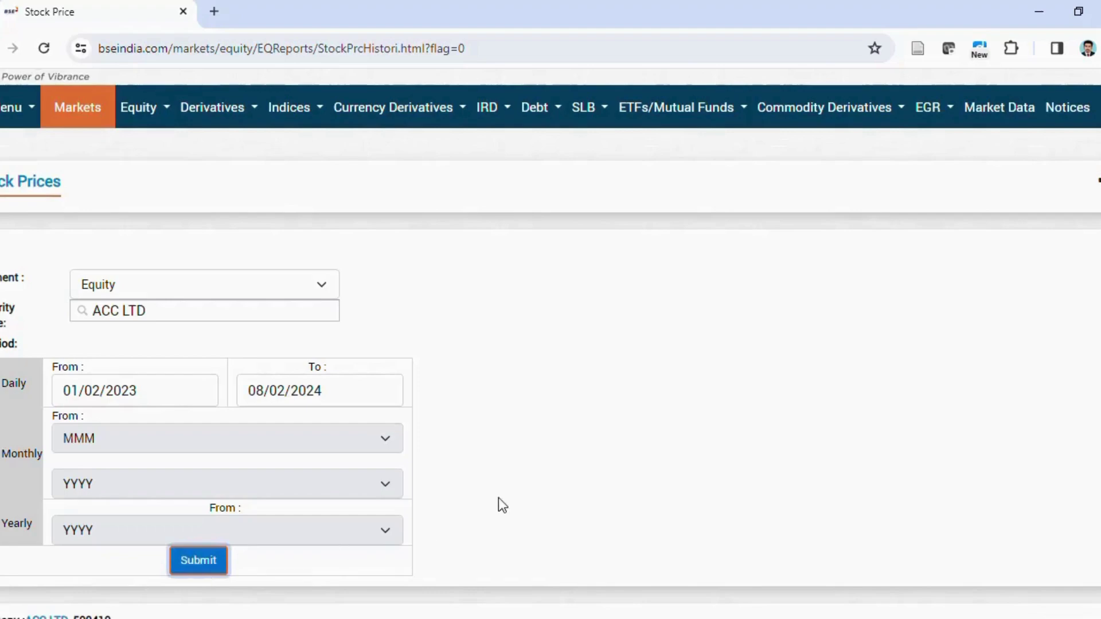
scroll(499, 499, down, 15)
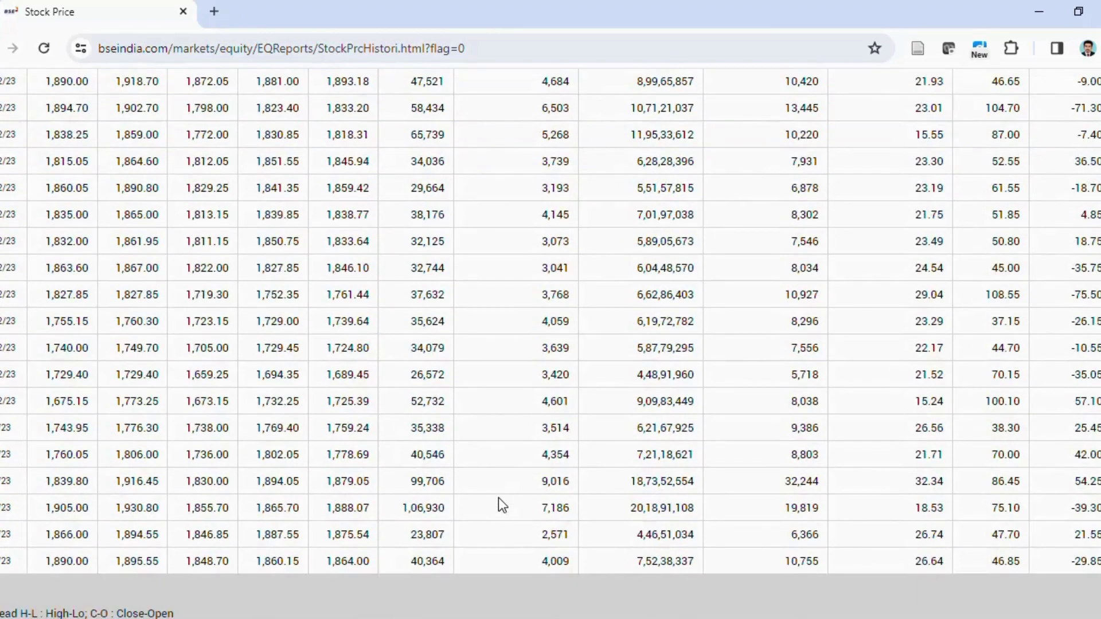
scroll(499, 504, down, 2)
click(251, 523)
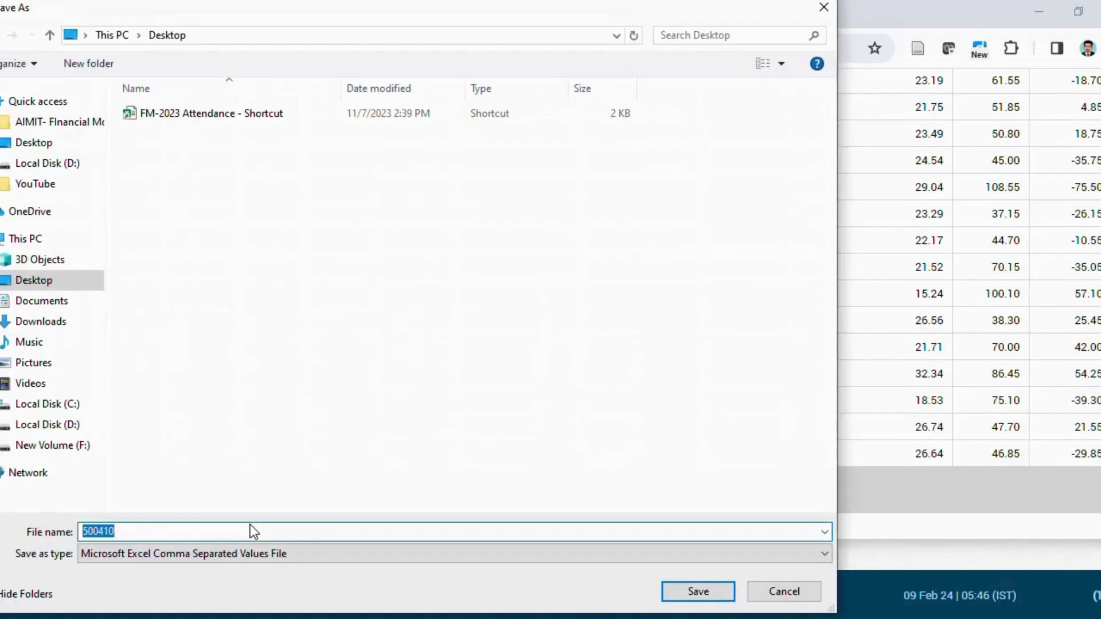
click(693, 591)
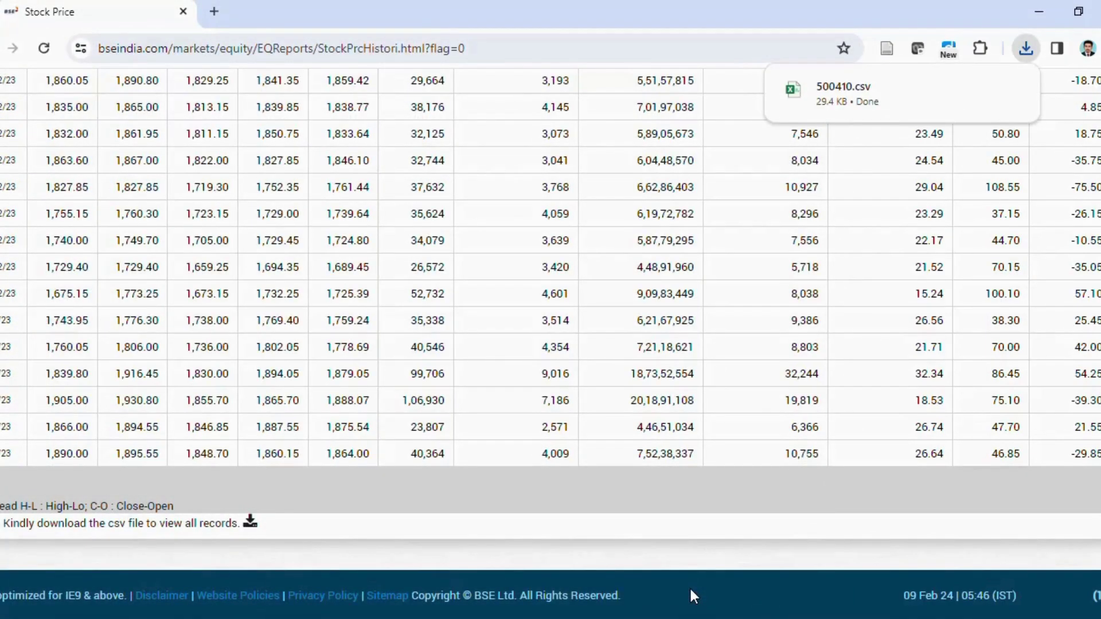
Return to the Historical Information page and open Indices Historical Prices from the Indices section.
scroll(417, 511, up, 10)
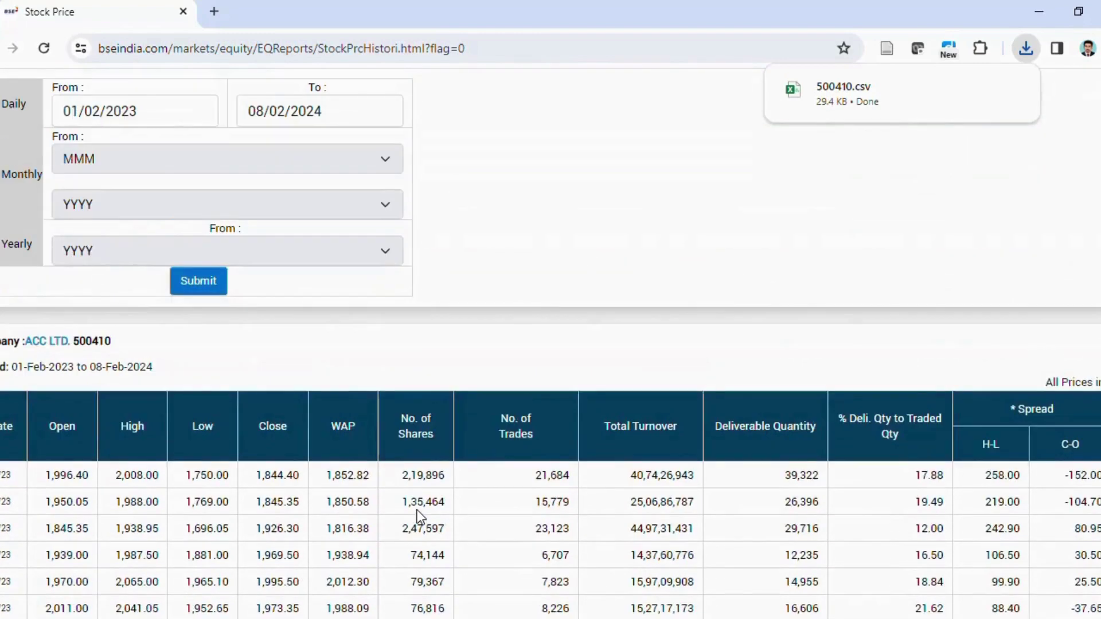
scroll(417, 510, up, 2)
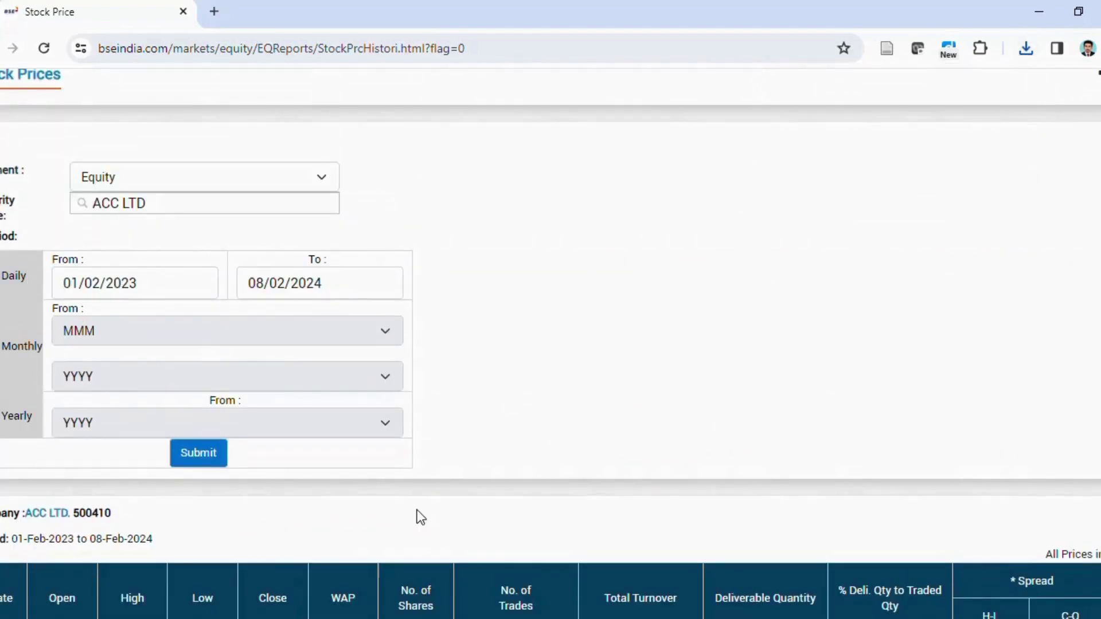
key(alt+Left)
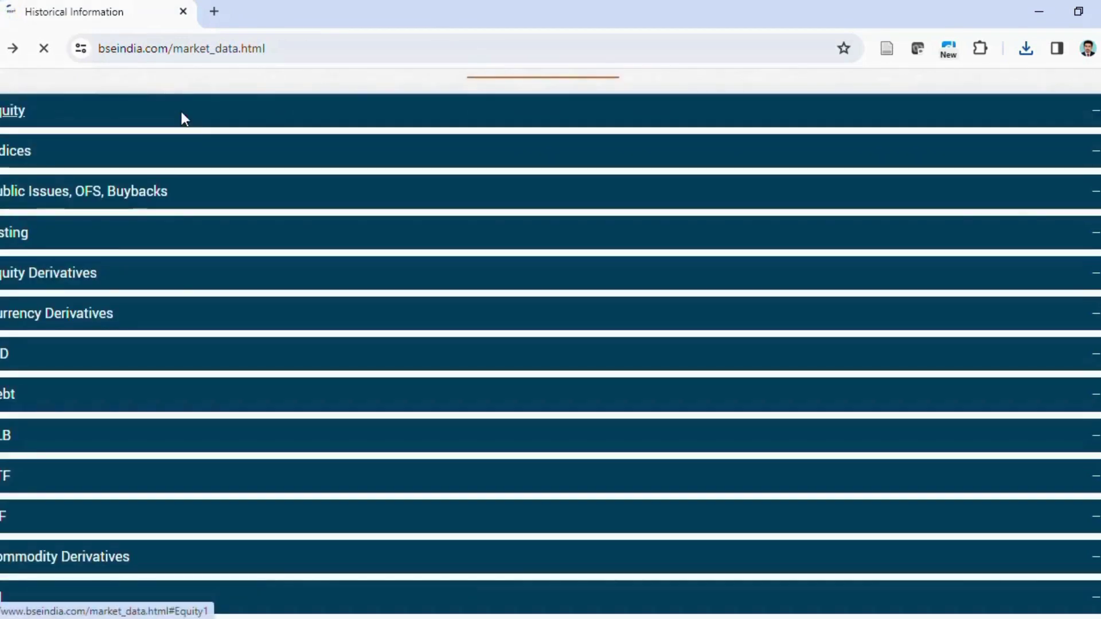
scroll(182, 286, up, 5)
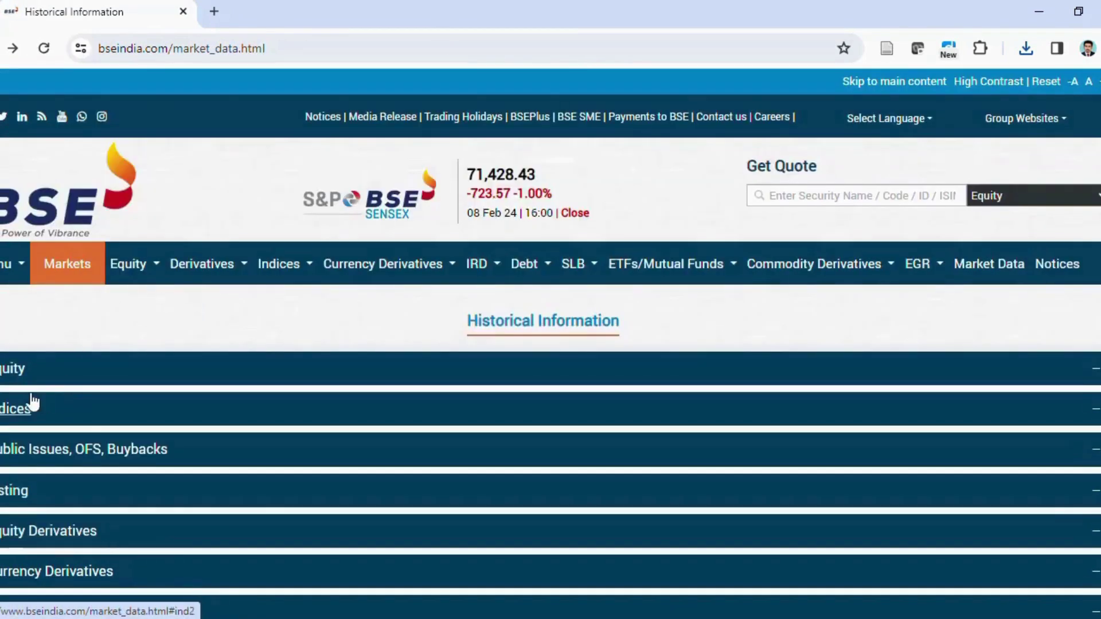
click(11, 416)
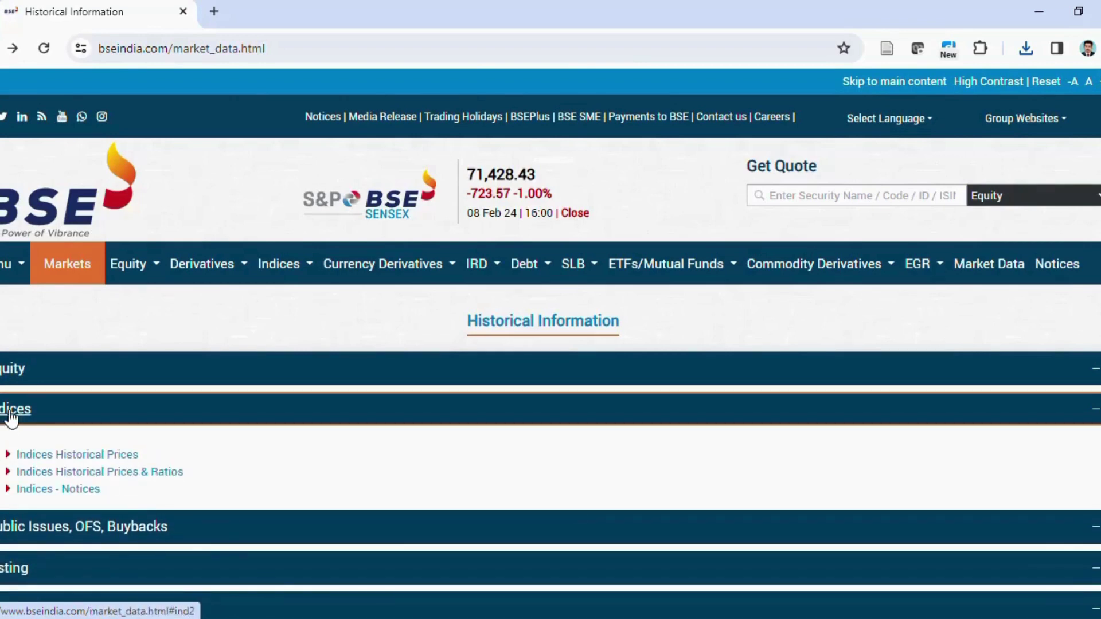
click(58, 456)
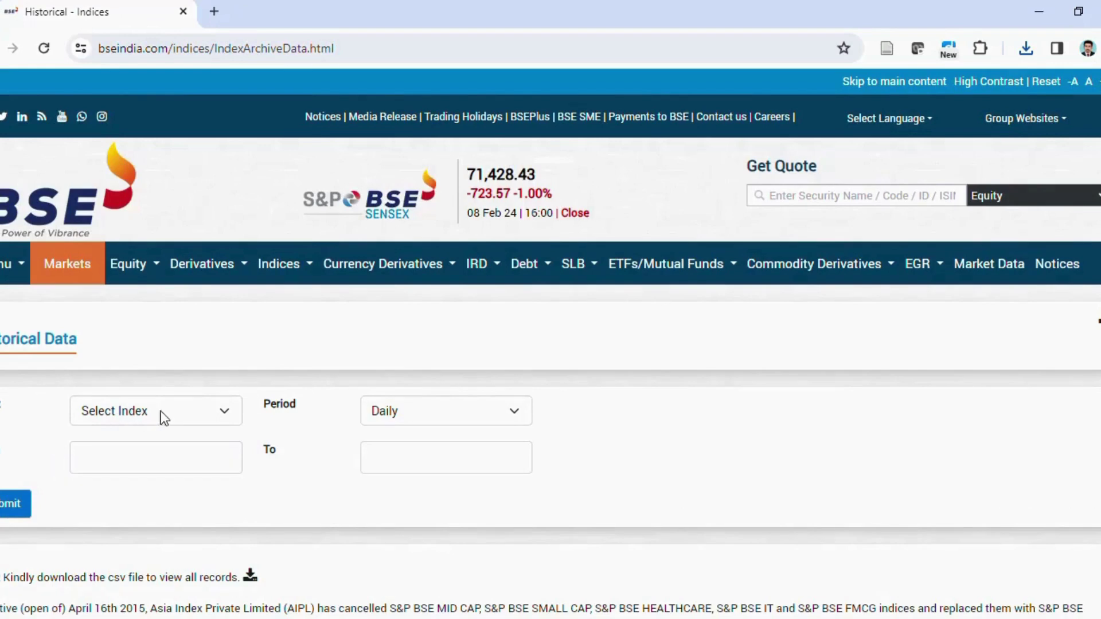
Select the S&P BSE 500 index and set the date range from 01/02/2023 to 08/02/2024.
click(226, 415)
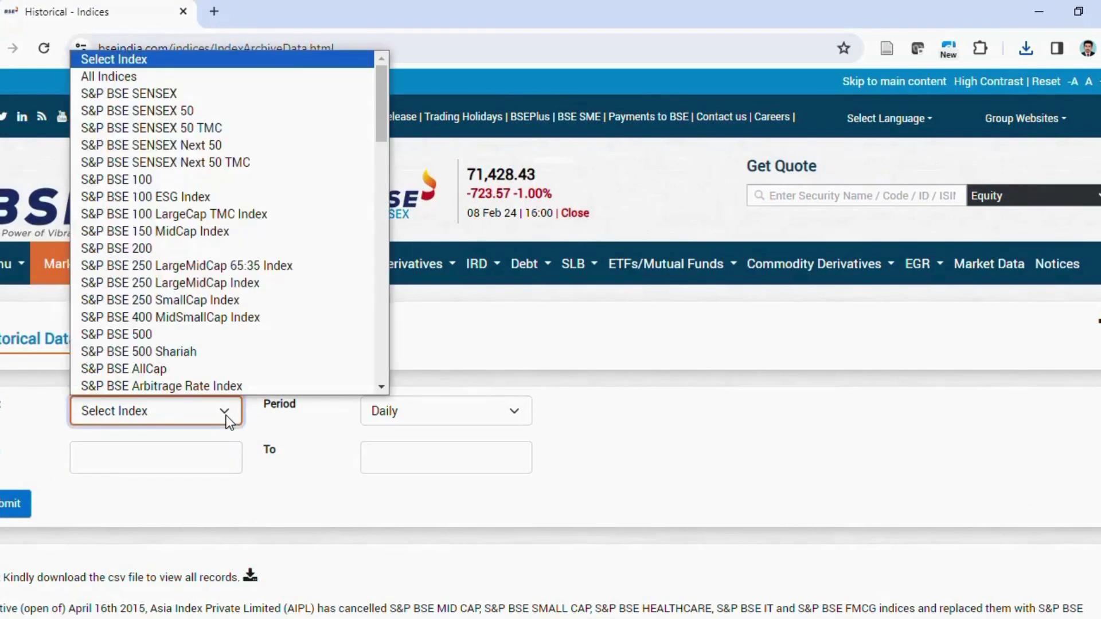
click(207, 338)
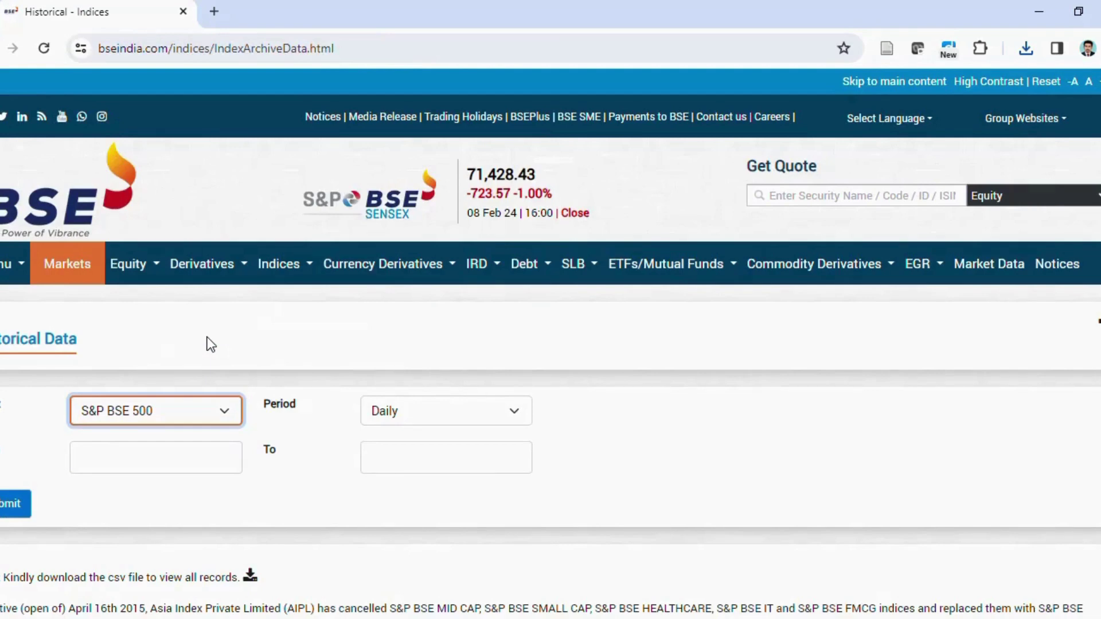
click(202, 465)
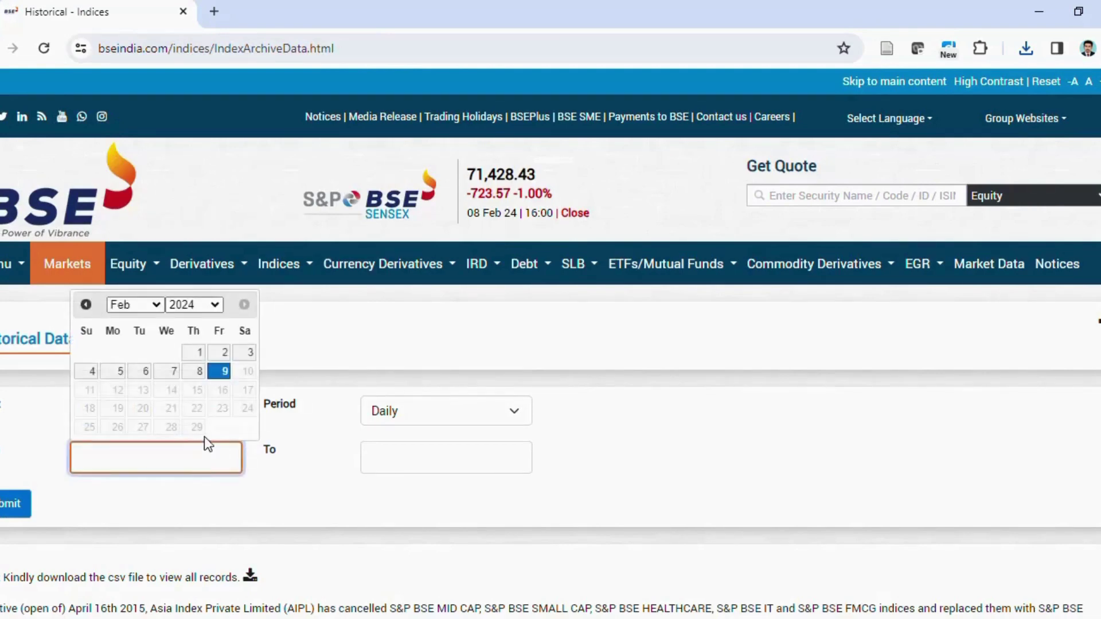
click(214, 307)
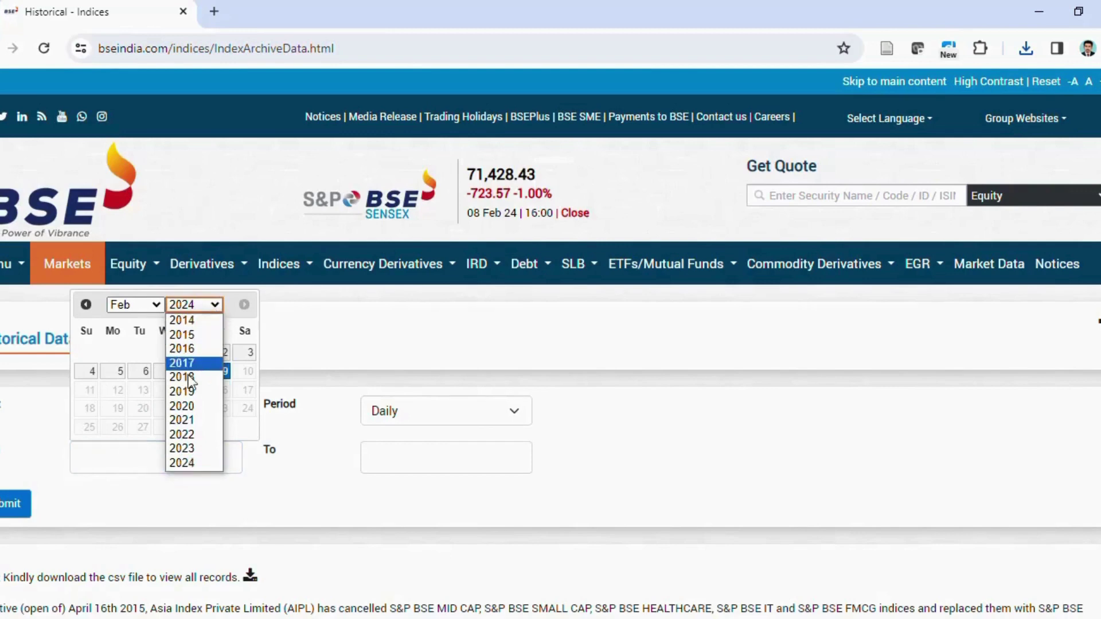
click(184, 450)
click(174, 353)
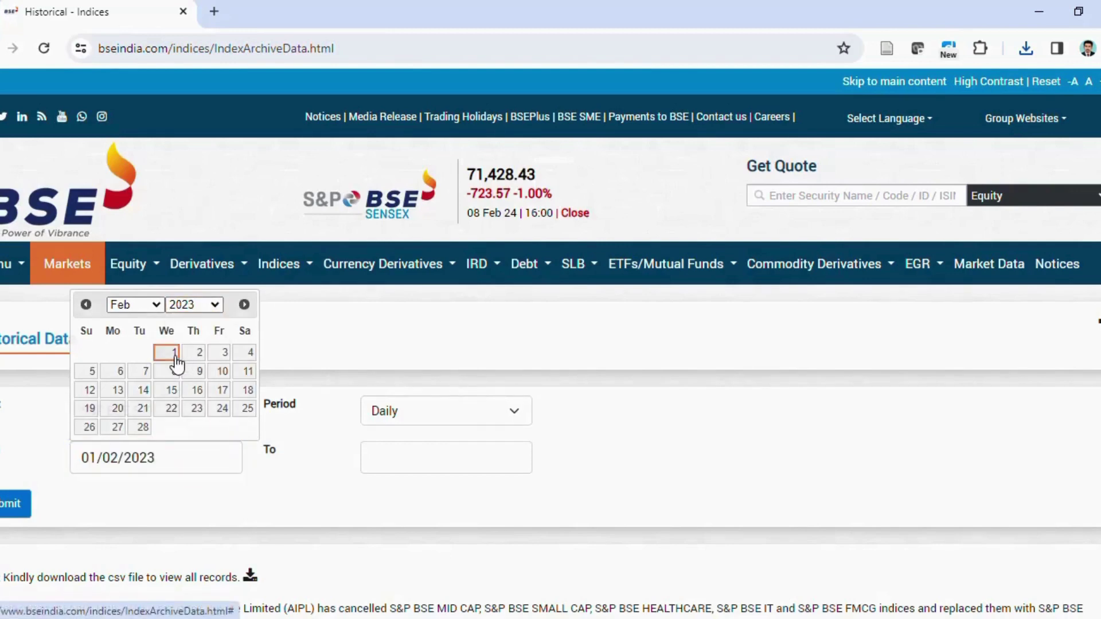
click(381, 451)
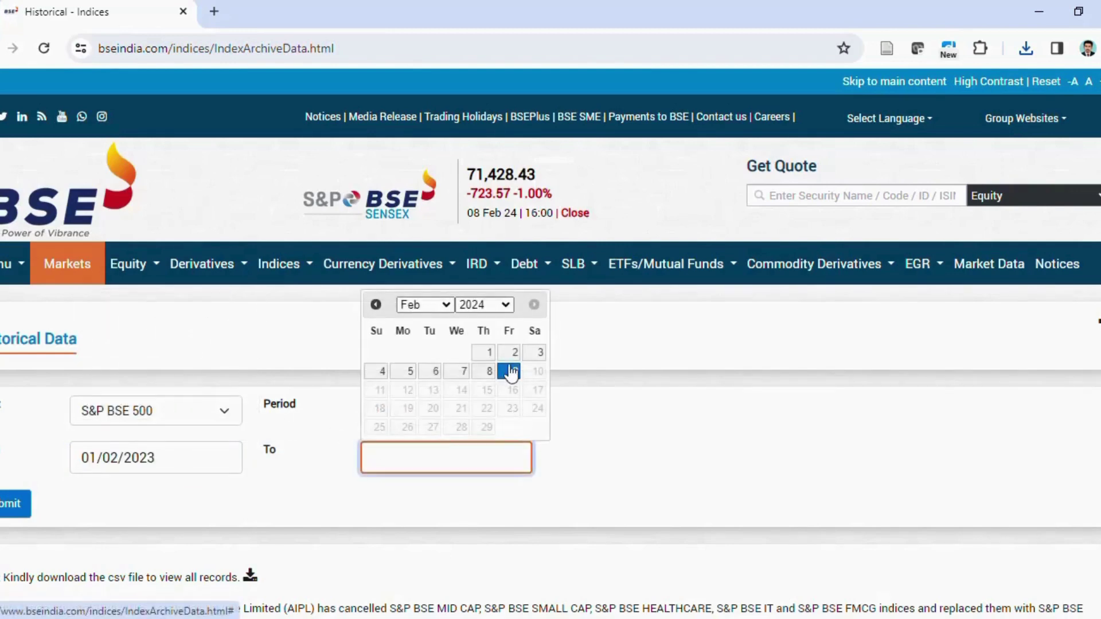
click(484, 374)
Submit the index price query and download all records to the Desktop as the CSV file CSVForDate.
click(14, 502)
scroll(574, 493, down, 15)
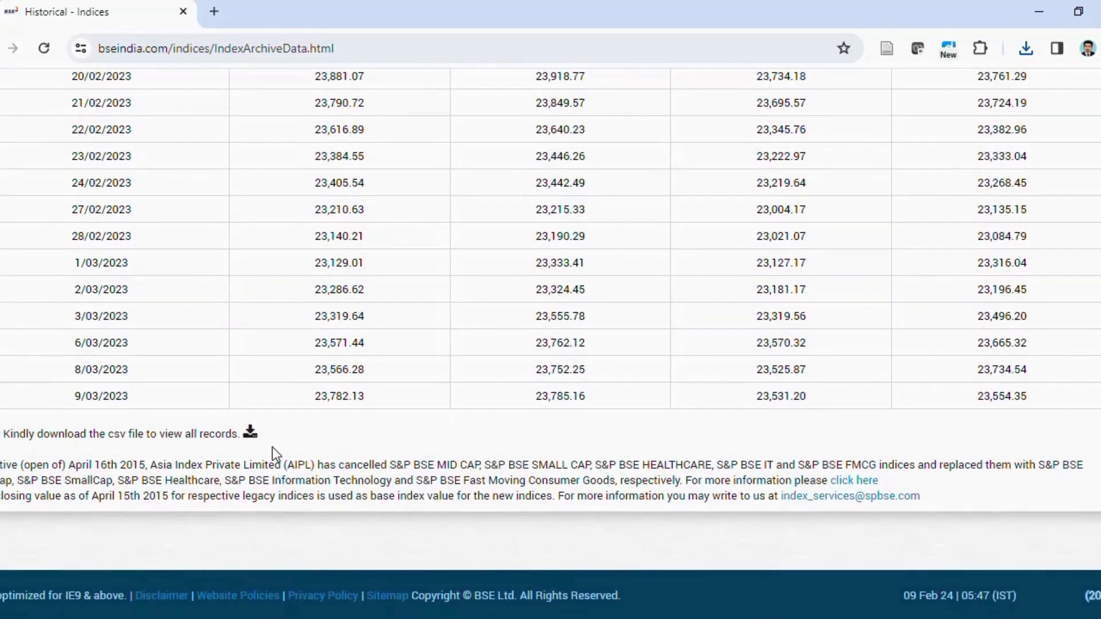
click(250, 432)
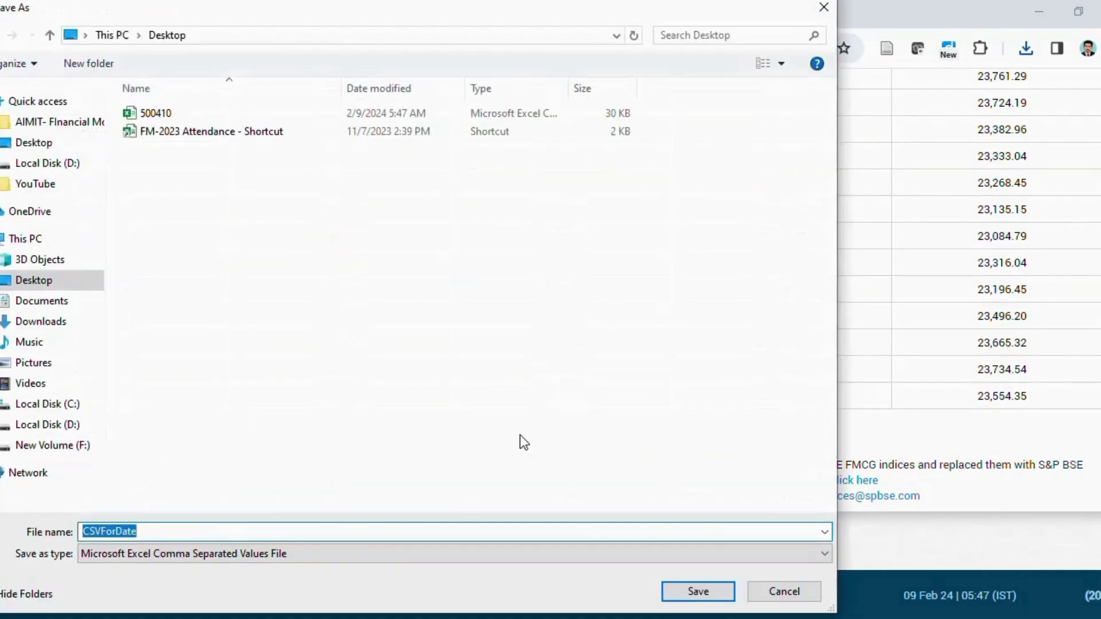
click(699, 593)
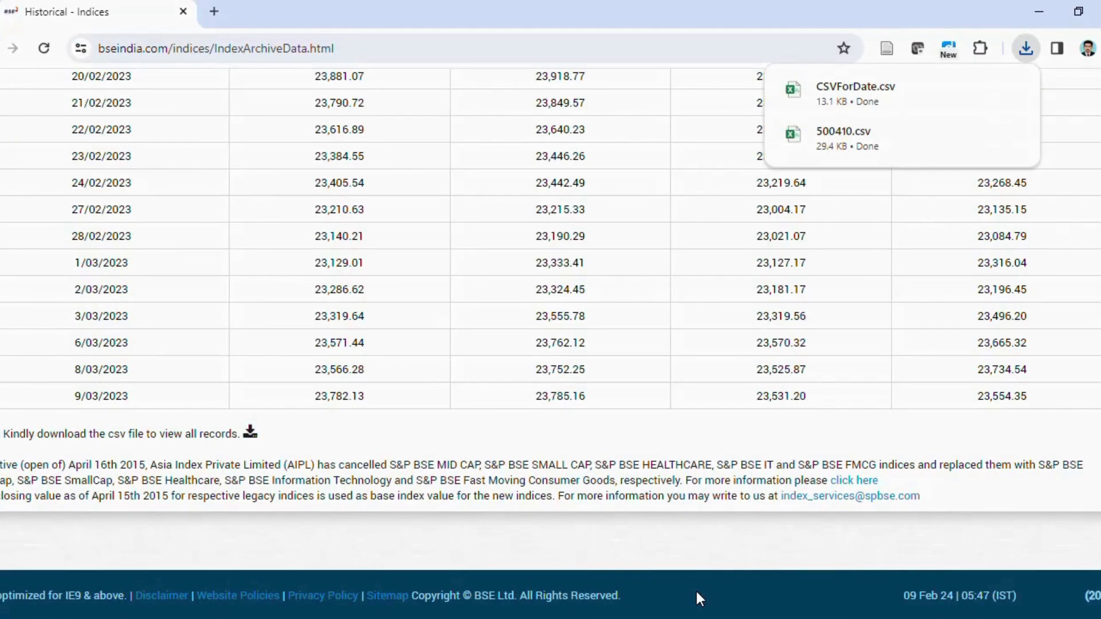
Open the downloaded CSVForDate and 500410 files in Excel, and fit the Date column width in CSVForDate.
mouse_move(1003, 105)
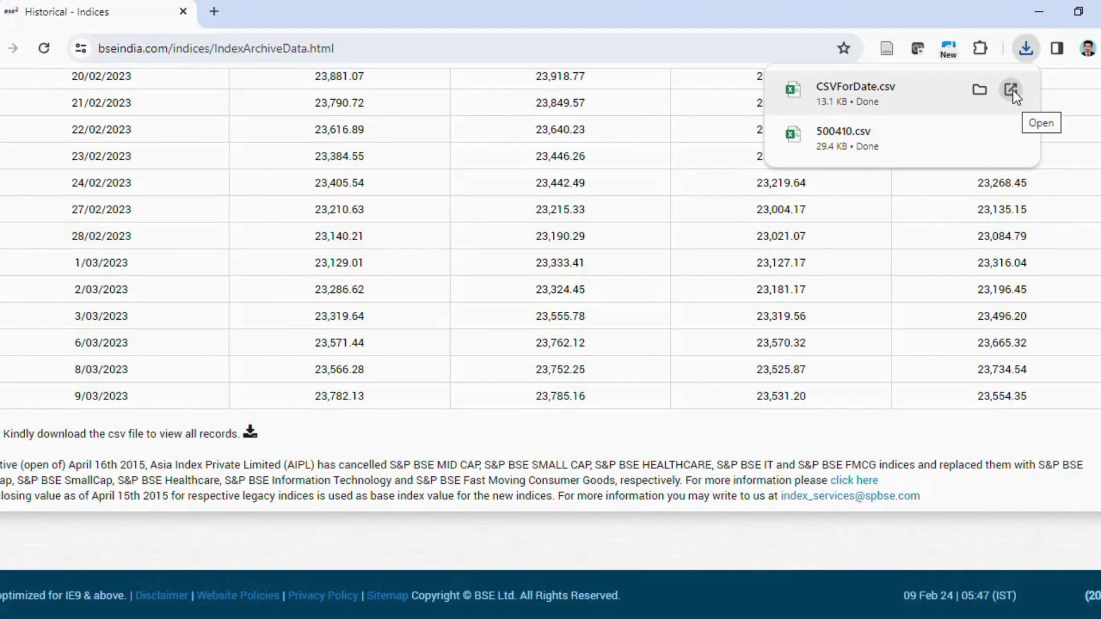
click(1011, 90)
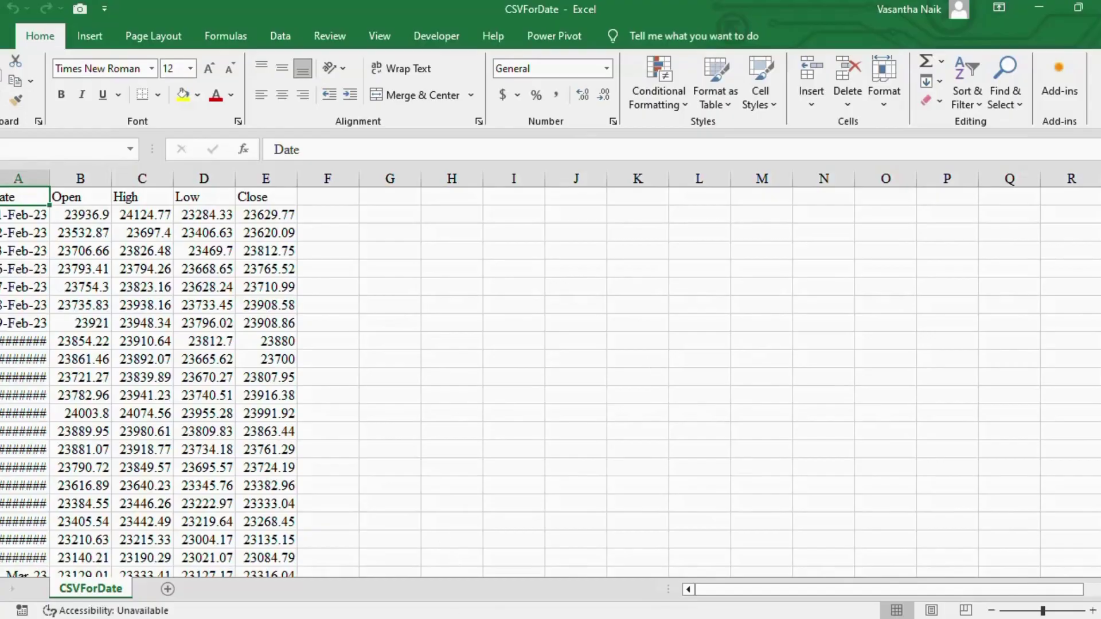
key(alt+Tab)
click(1026, 50)
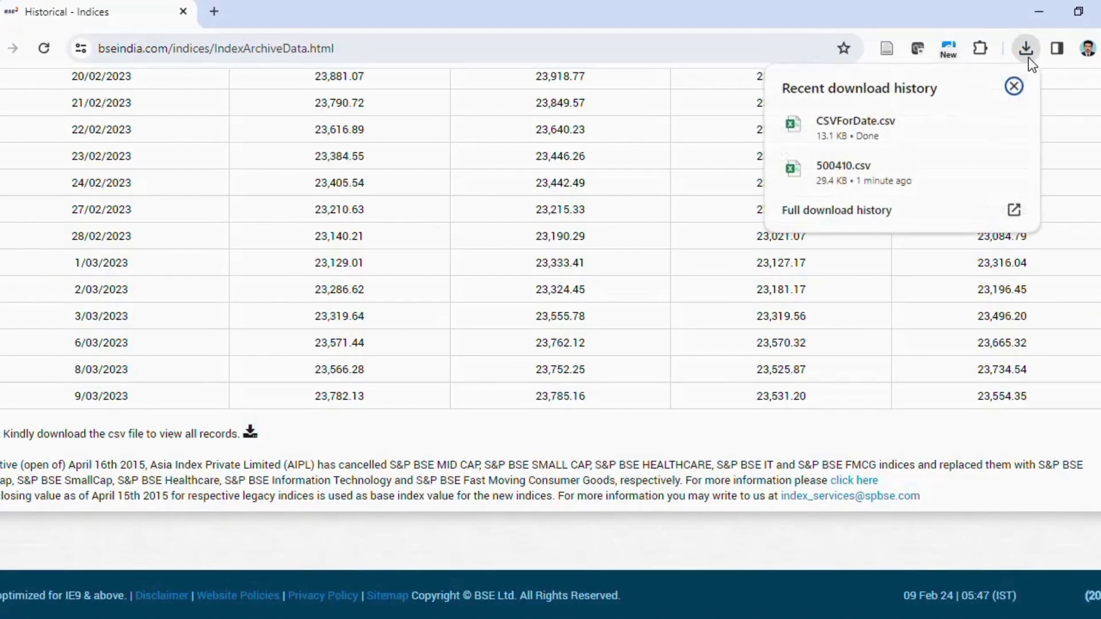
click(1011, 170)
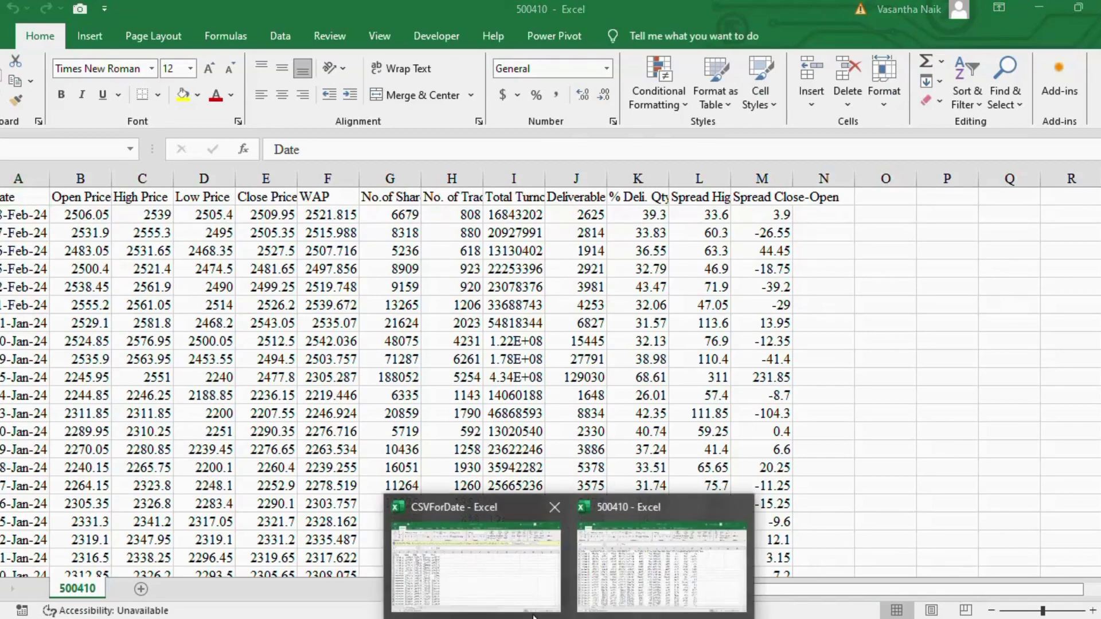
click(476, 550)
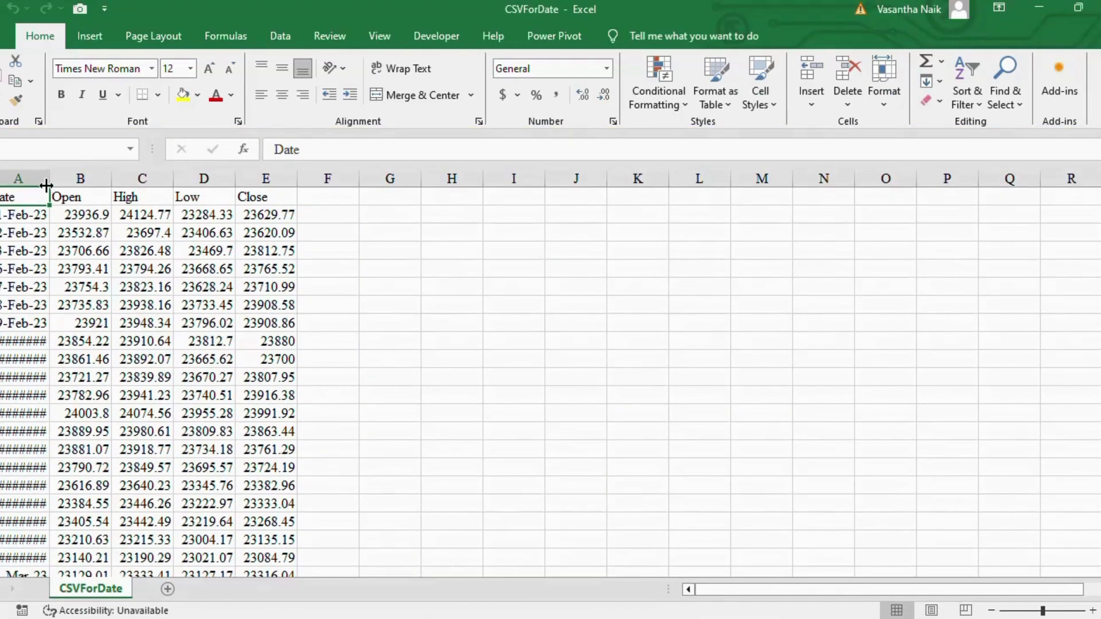
double_click(49, 180)
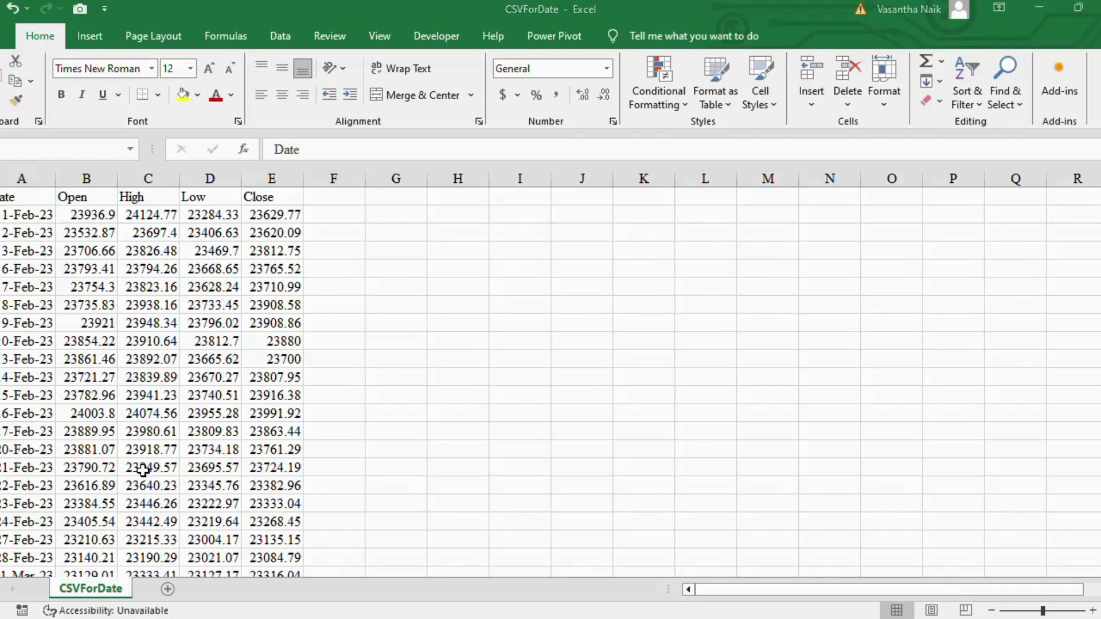
Copy the Date and Close Price columns from 500410 into a new blank workbook, starting at cell E1.
click(14, 180)
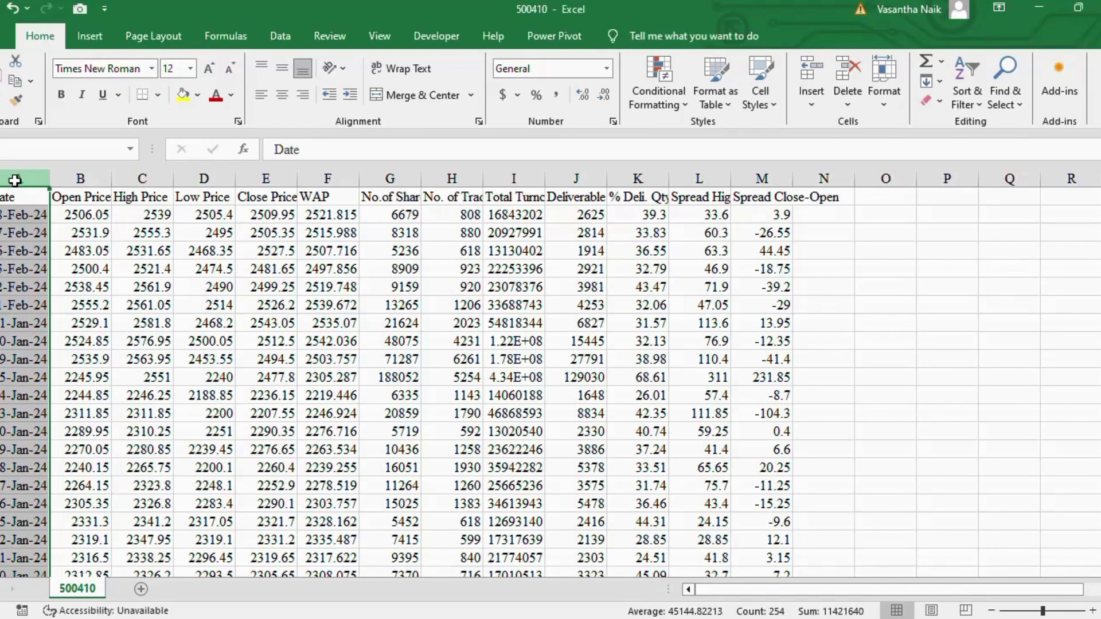
ctrl+click(248, 174)
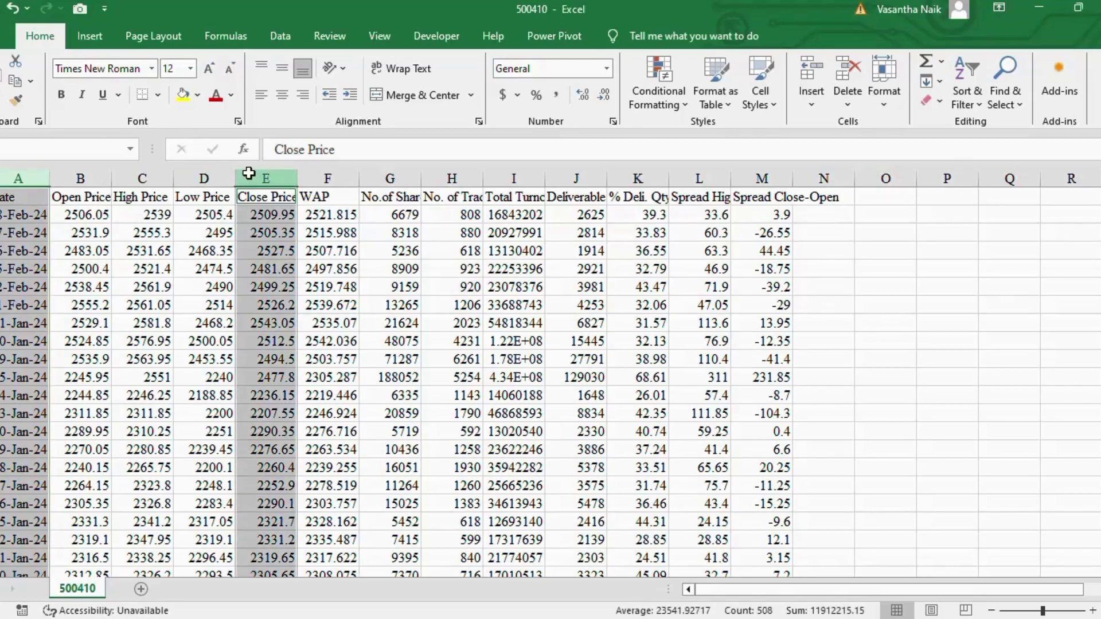
key(ctrl+n)
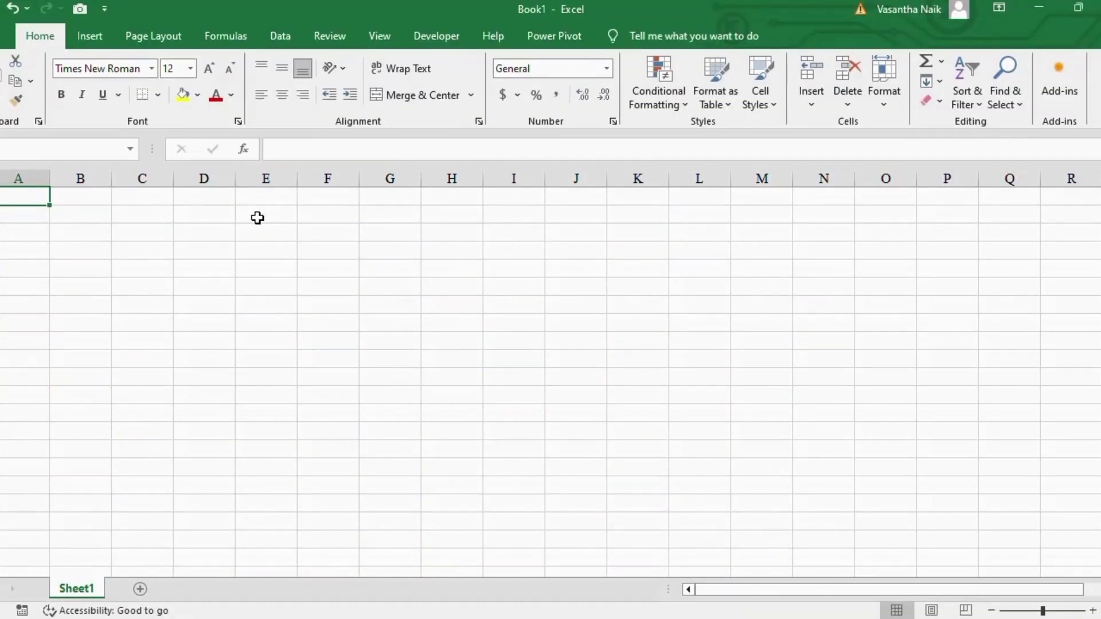
click(284, 195)
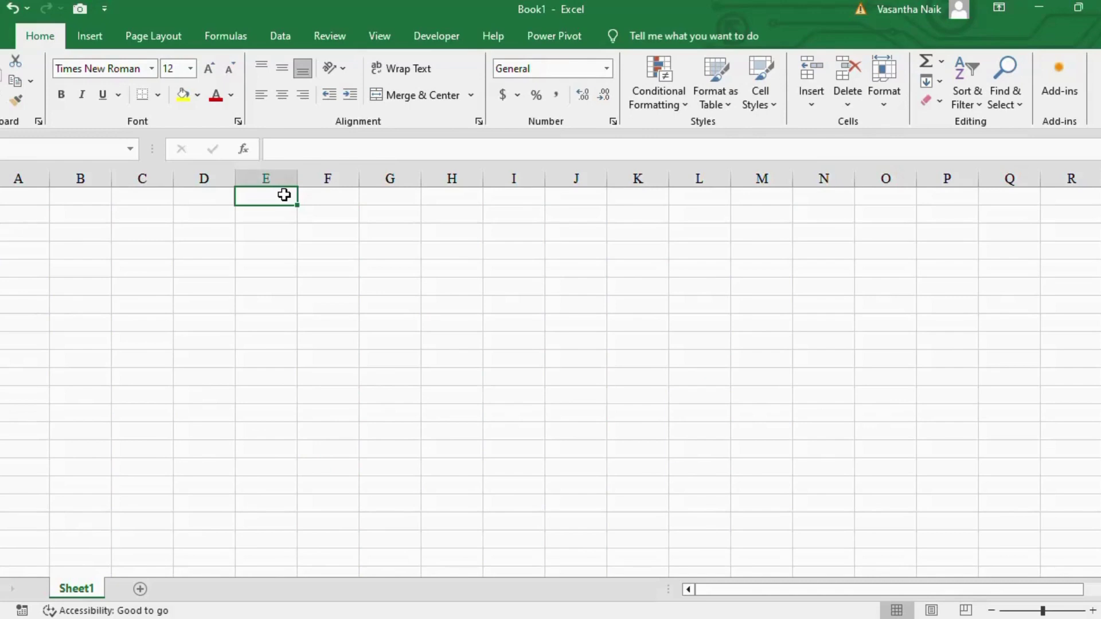
key(ctrl+w)
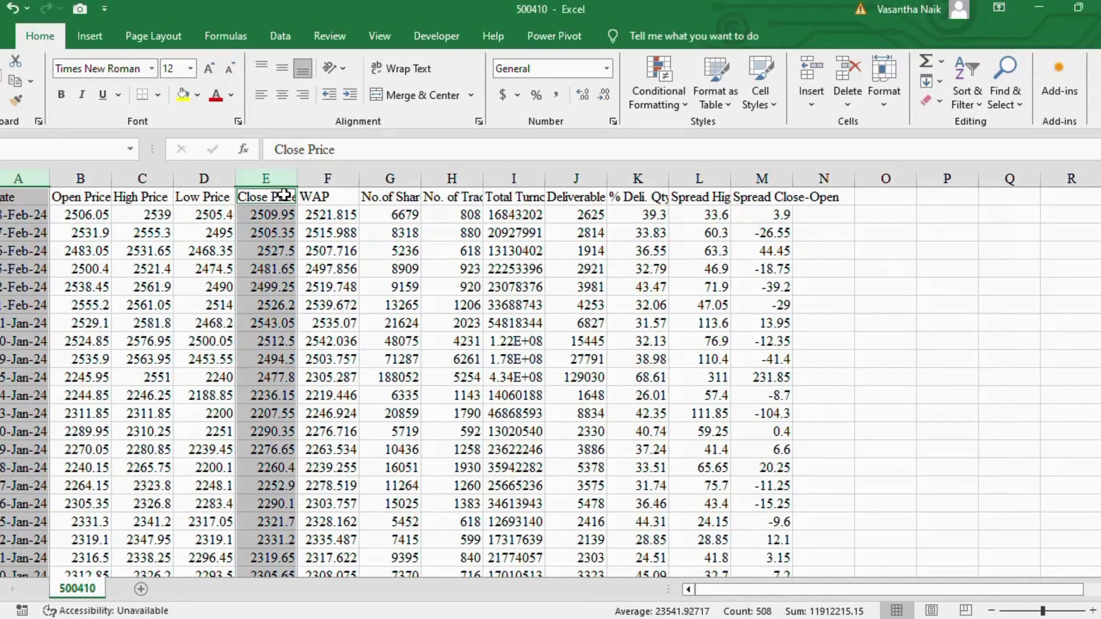
key(ctrl+c)
key(ctrl+Tab)
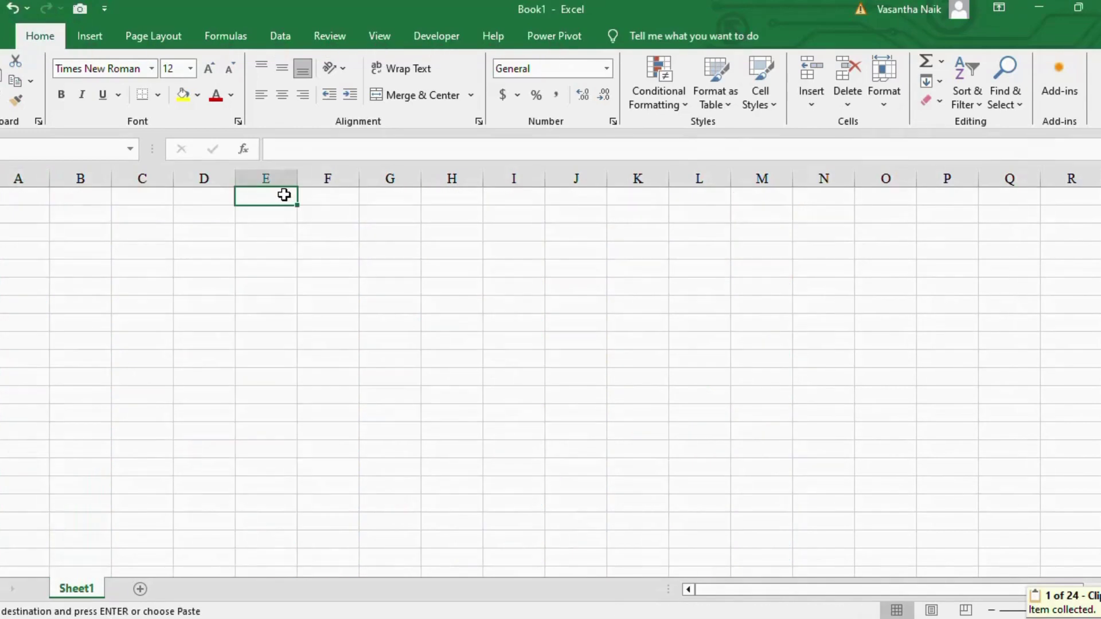
key(ctrl+v)
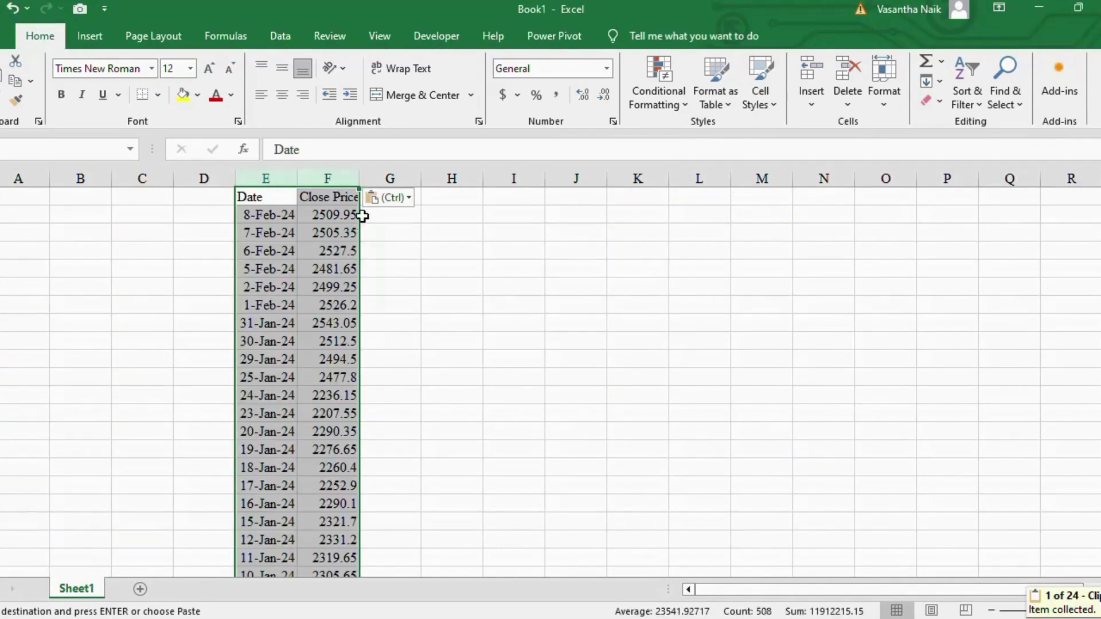
Rename the pasted Close Price header in cell F1 as ACC.
click(321, 198)
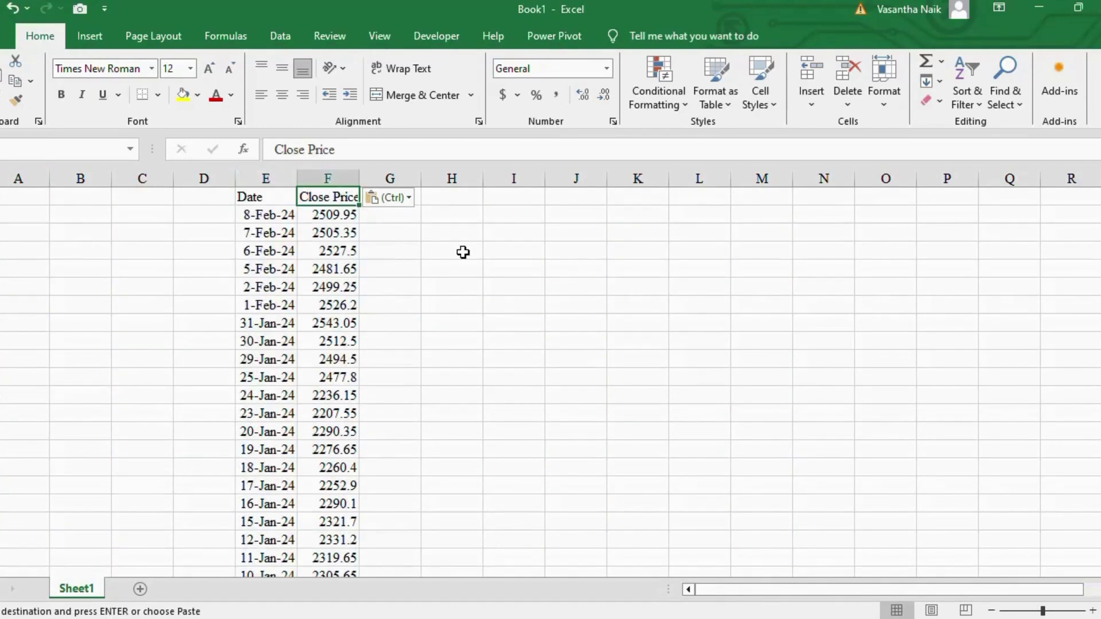
text(ACC)
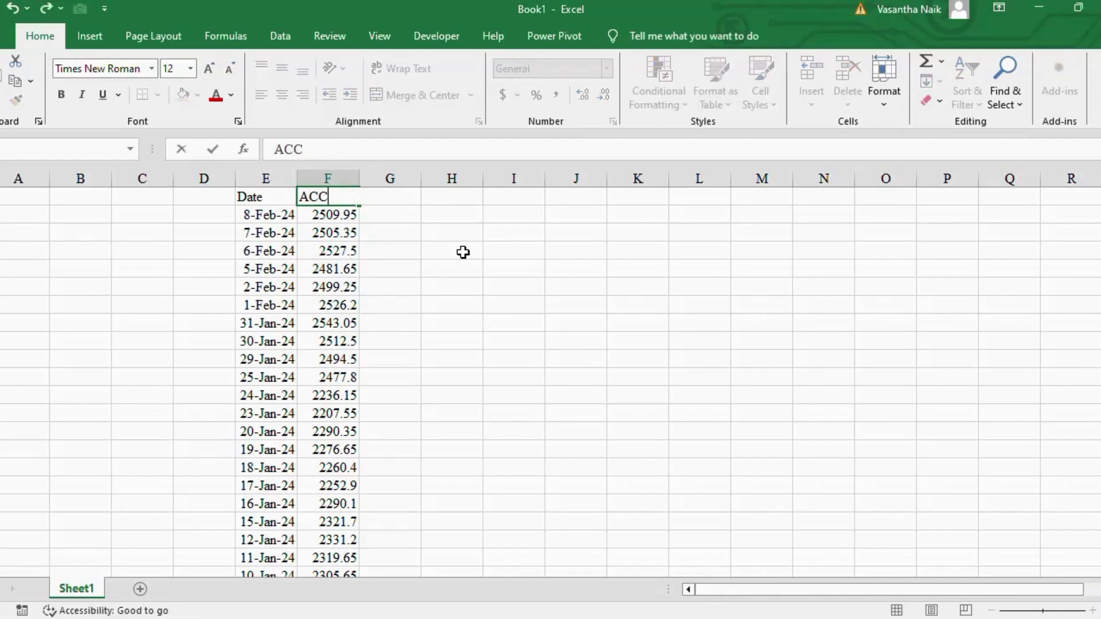
key(Return)
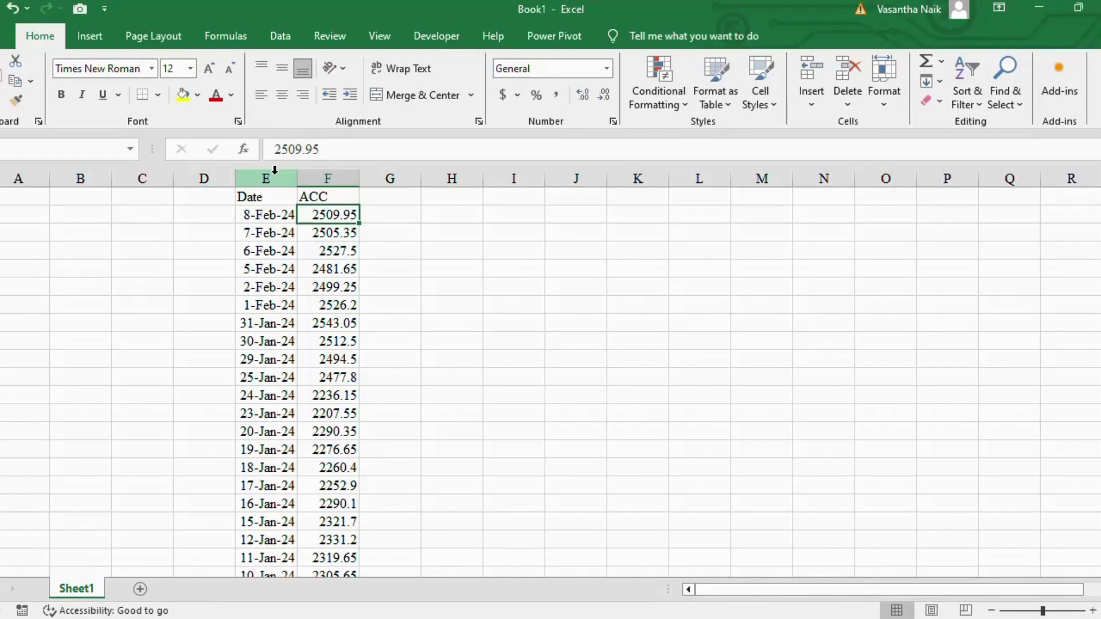
Copy the Date and Close columns from CSVForDate into the new workbook beside the ACC data, starting at cell G1.
key(alt+Tab)
key(alt+Tab)
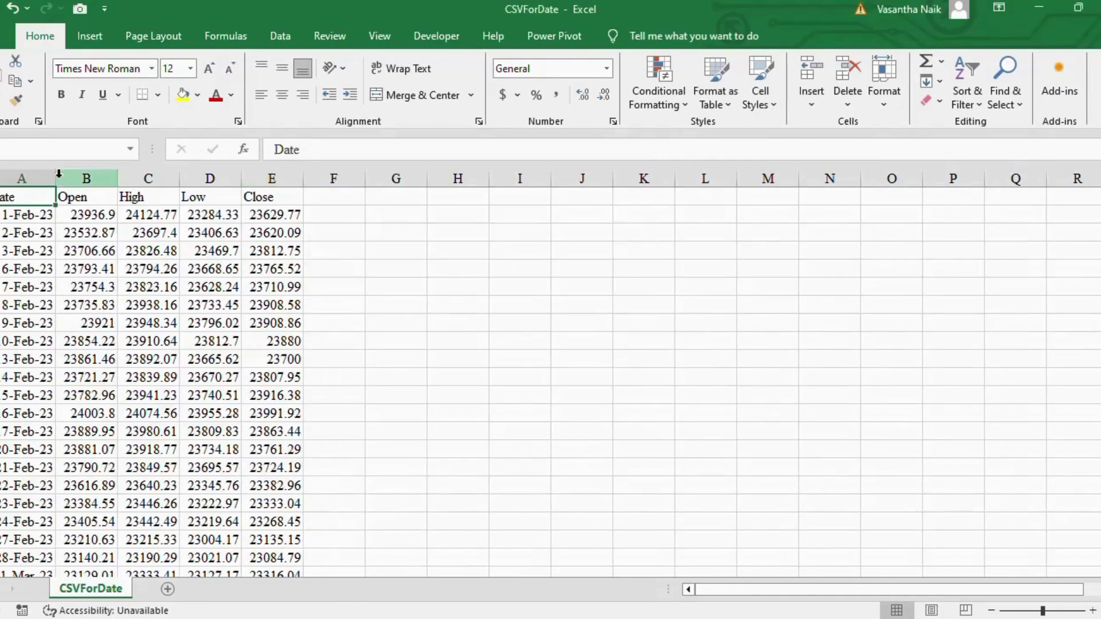
click(45, 172)
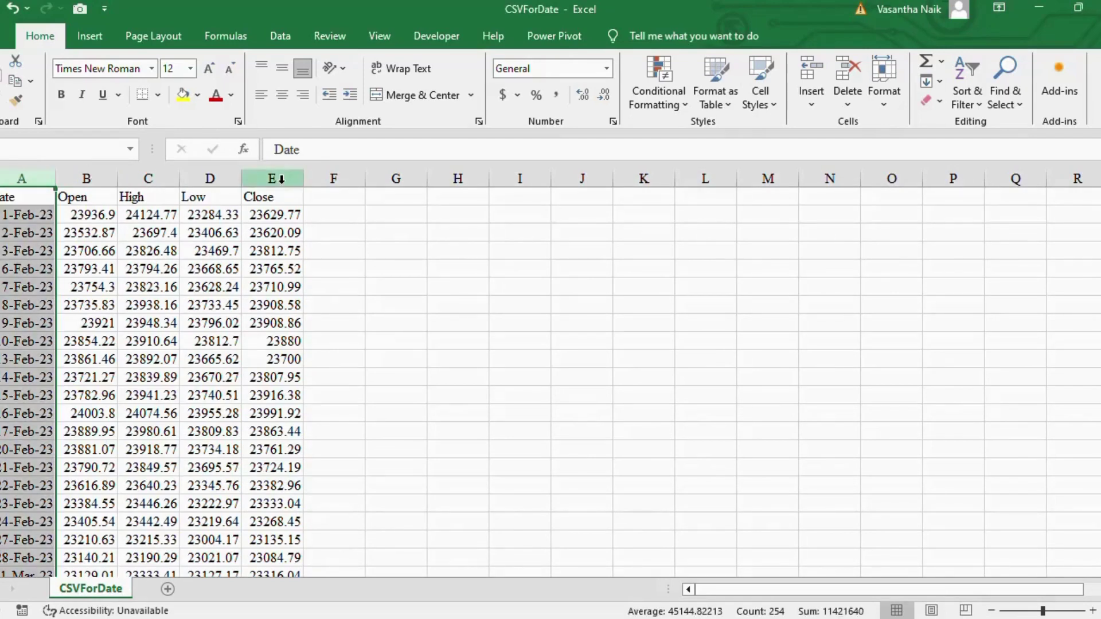
ctrl+click(281, 182)
key(ctrl+c)
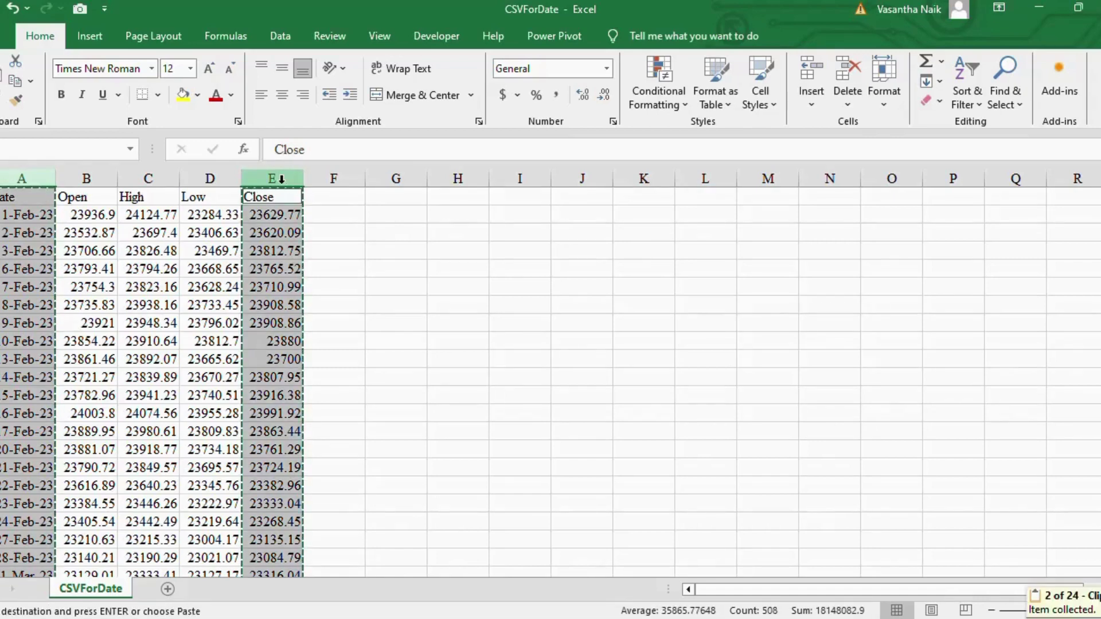
key(alt+Tab)
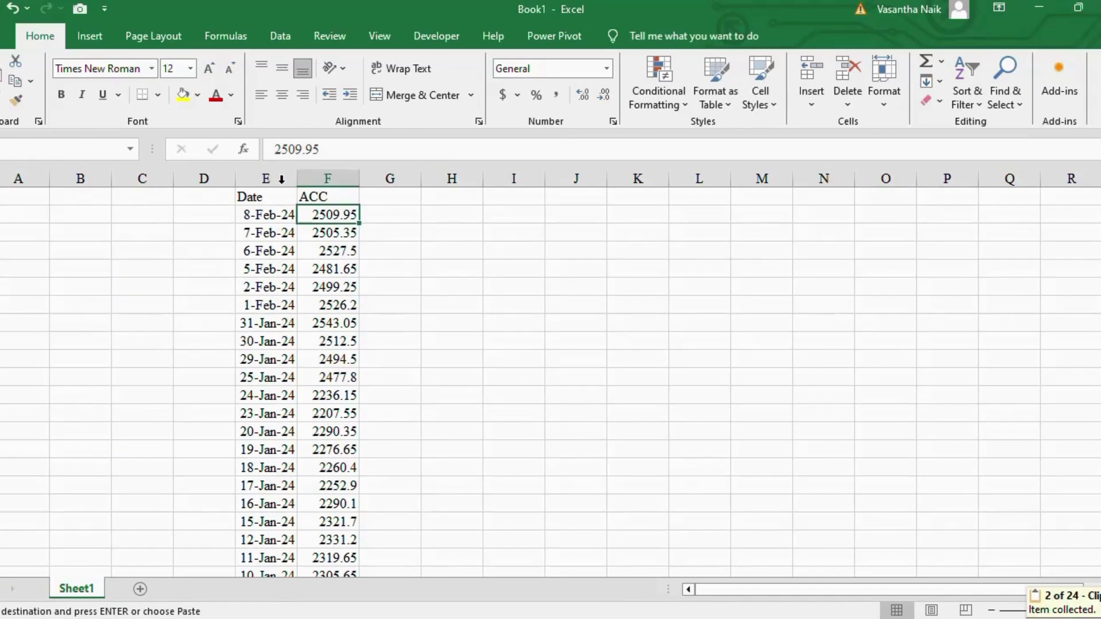
click(395, 195)
key(ctrl+v)
click(507, 229)
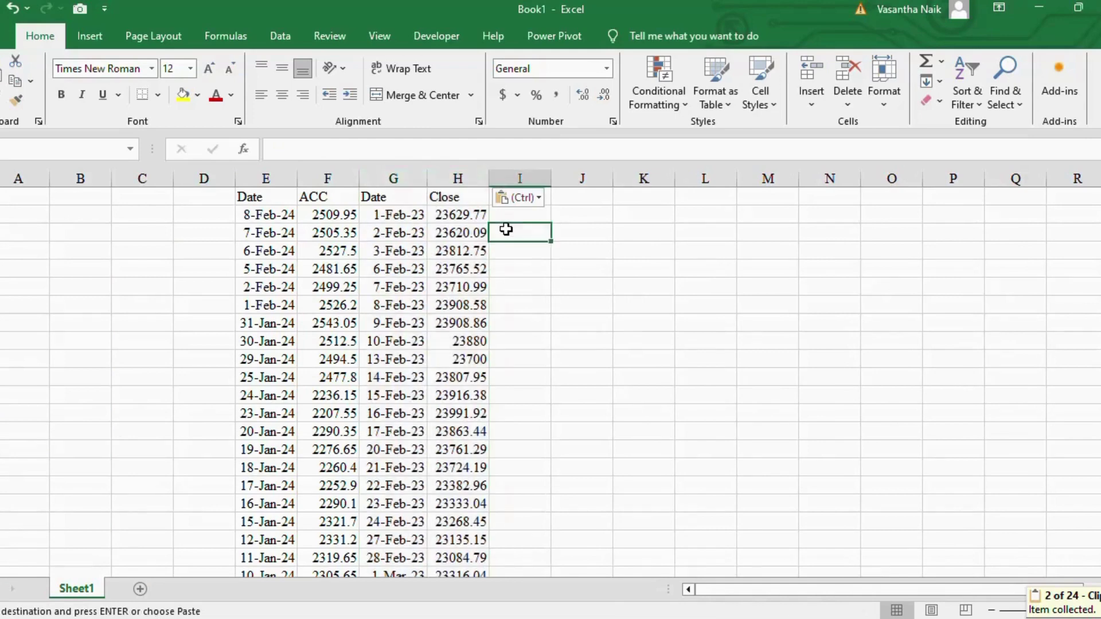
Sort the Date and ACC columns from oldest to newest and fit the width of their Date column.
click(270, 218)
drag(270, 230, 278, 426)
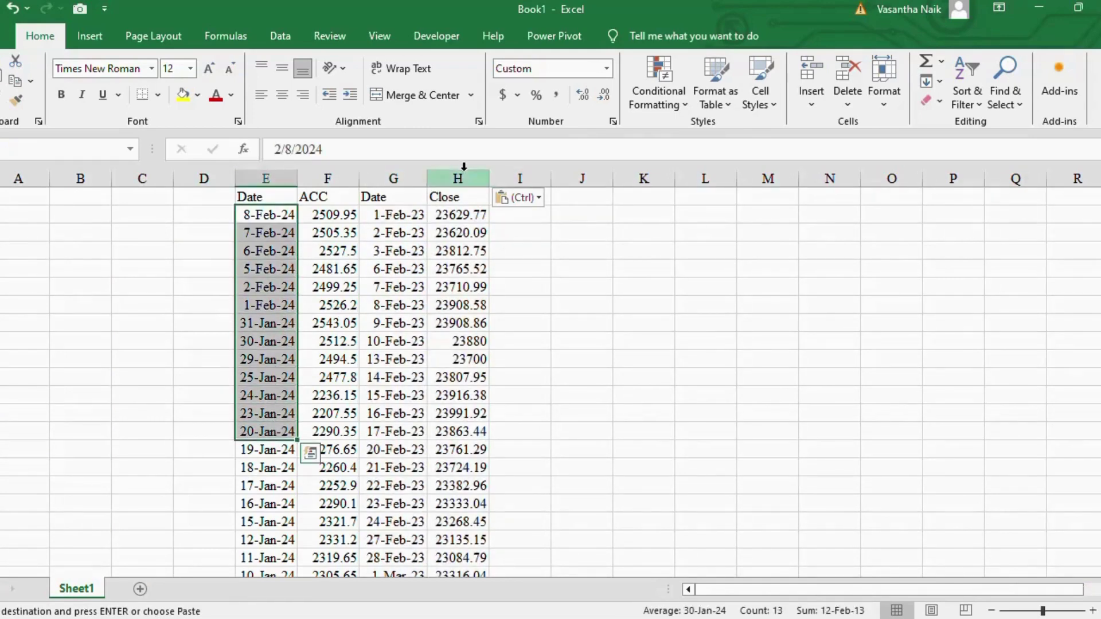
drag(394, 216, 398, 449)
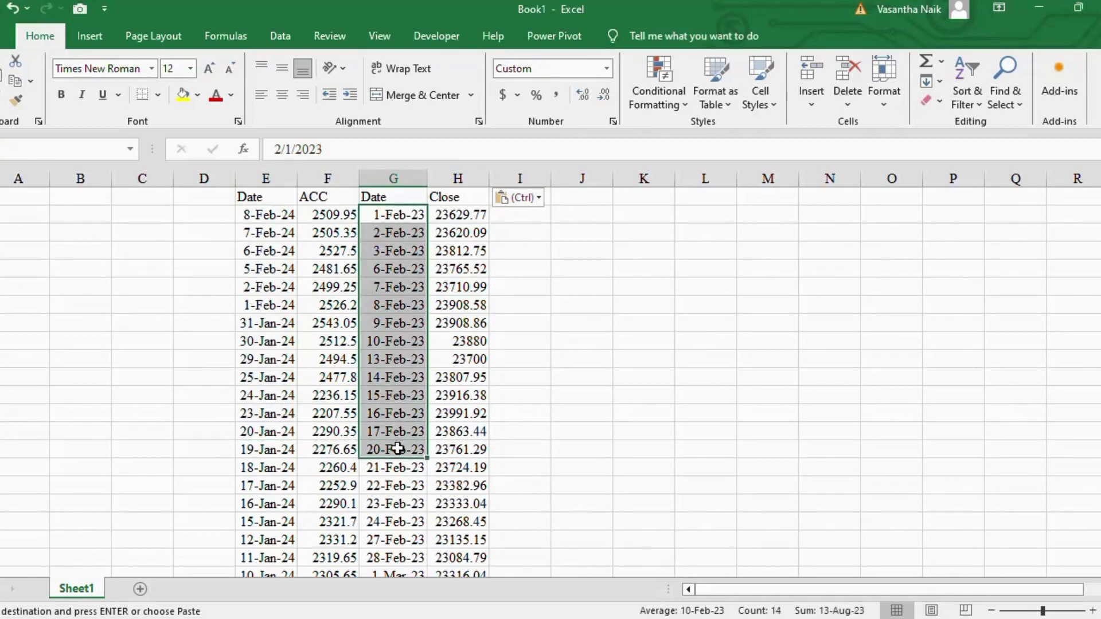
click(285, 217)
click(402, 216)
drag(258, 178, 344, 178)
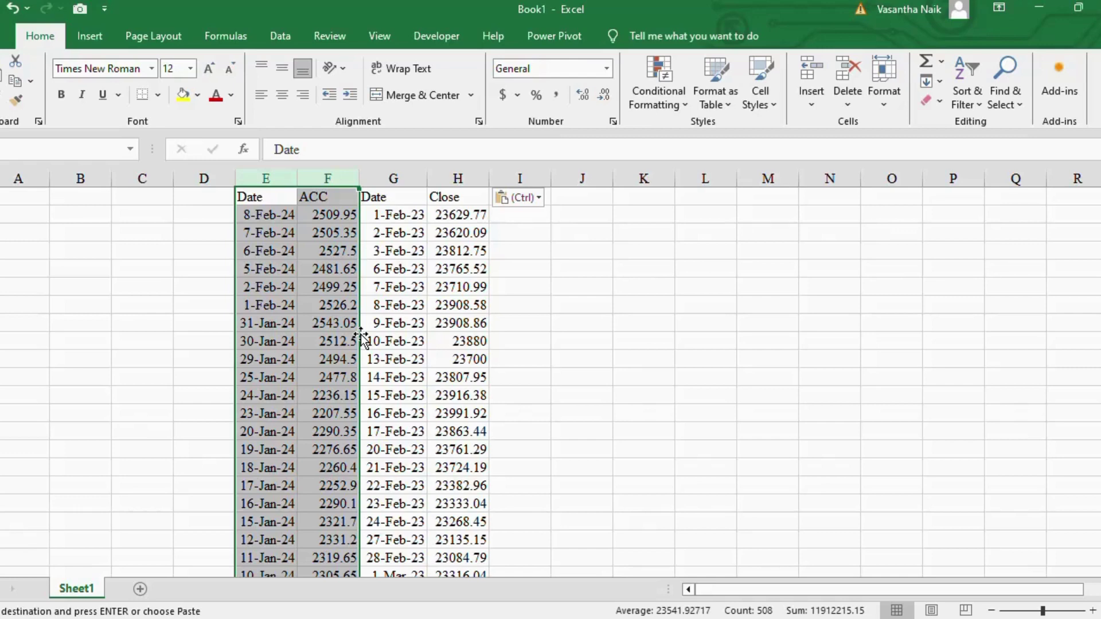
click(973, 92)
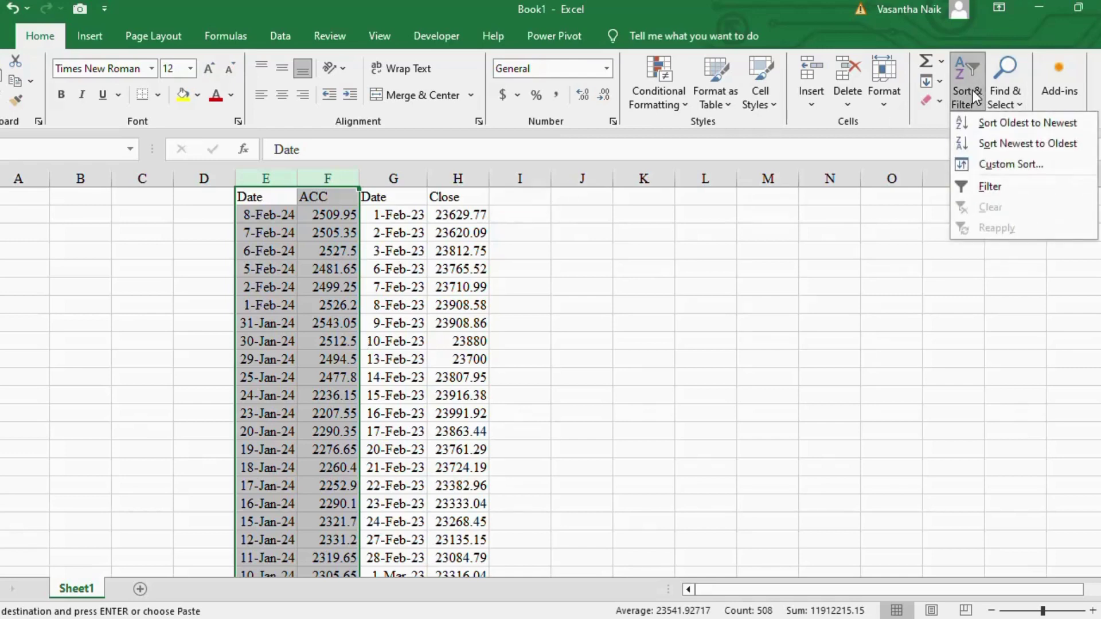
click(998, 122)
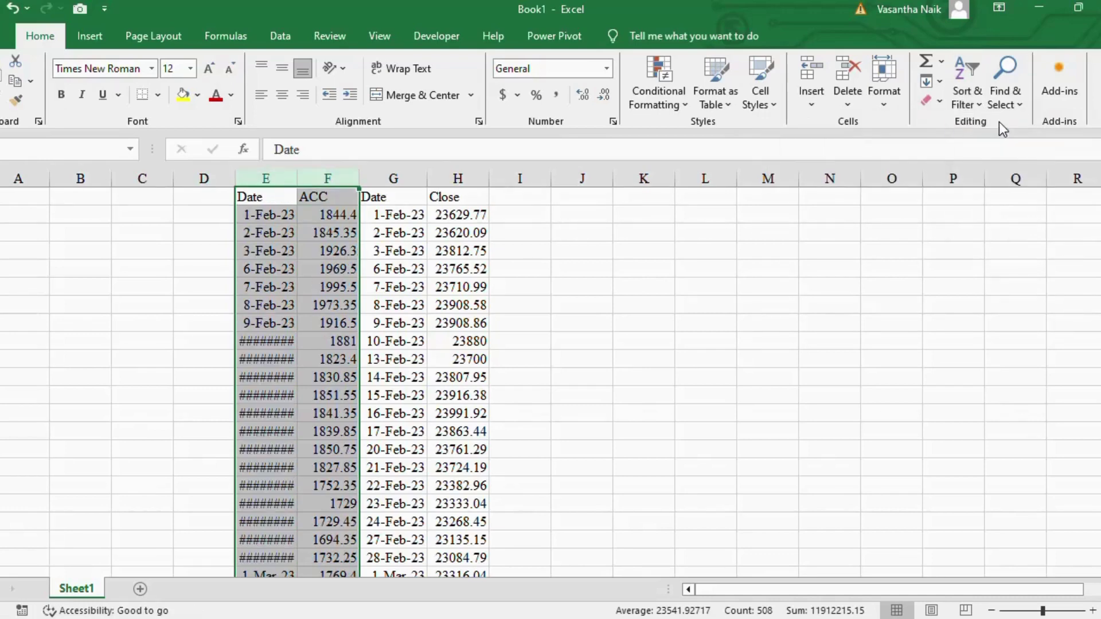
double_click(297, 178)
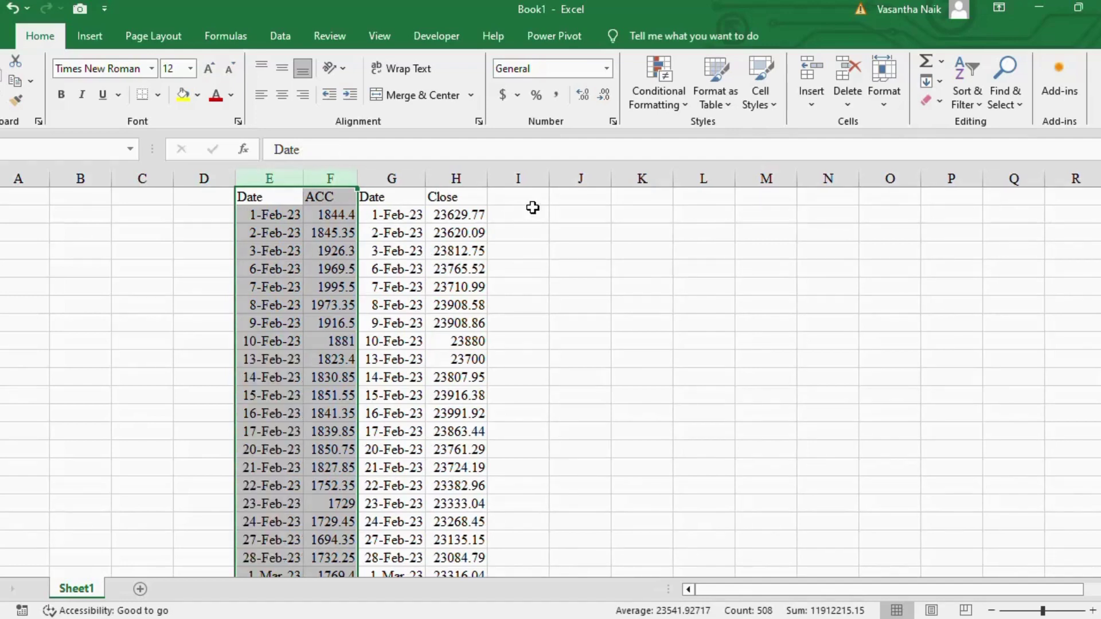
click(532, 197)
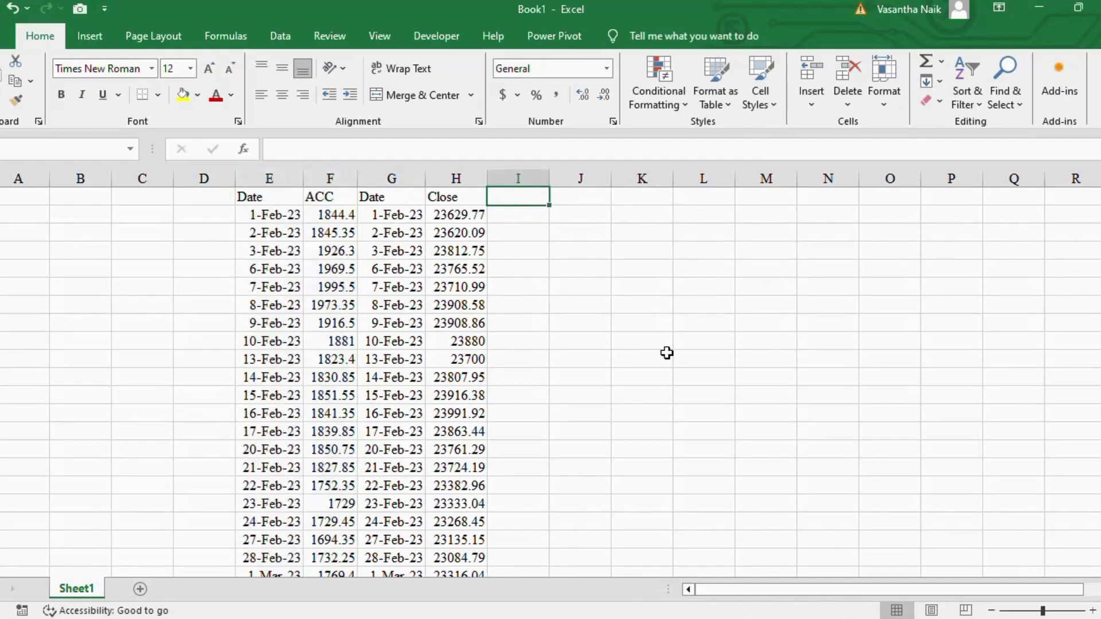
Look through the two Date columns and enter the header Diff in cell I1 for a date check.
click(300, 176)
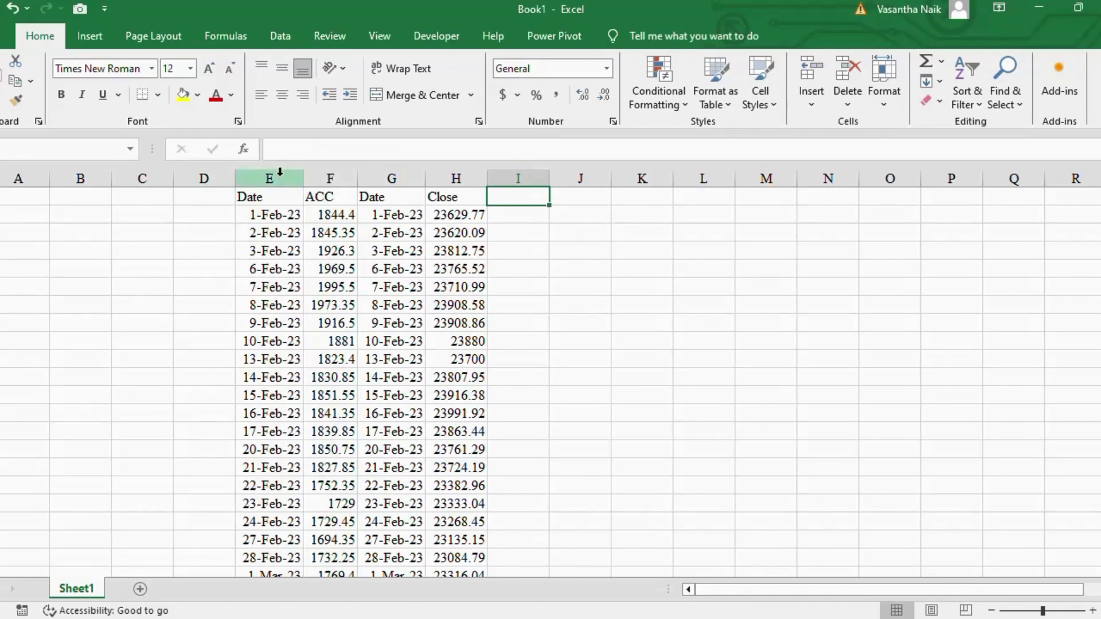
click(390, 177)
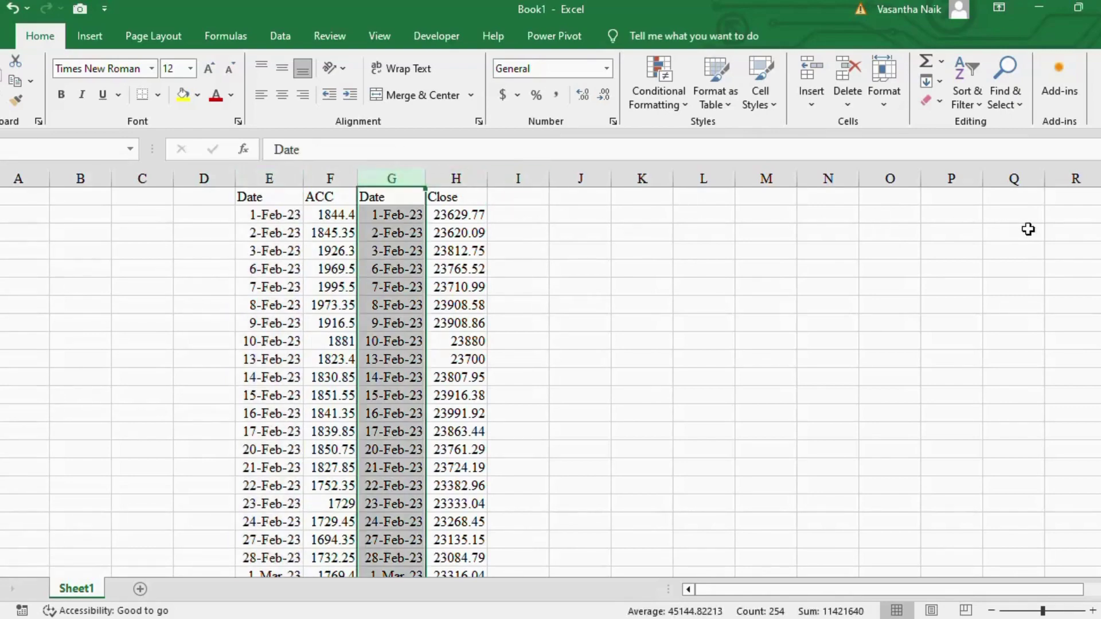
scroll(550, 382, down, 20)
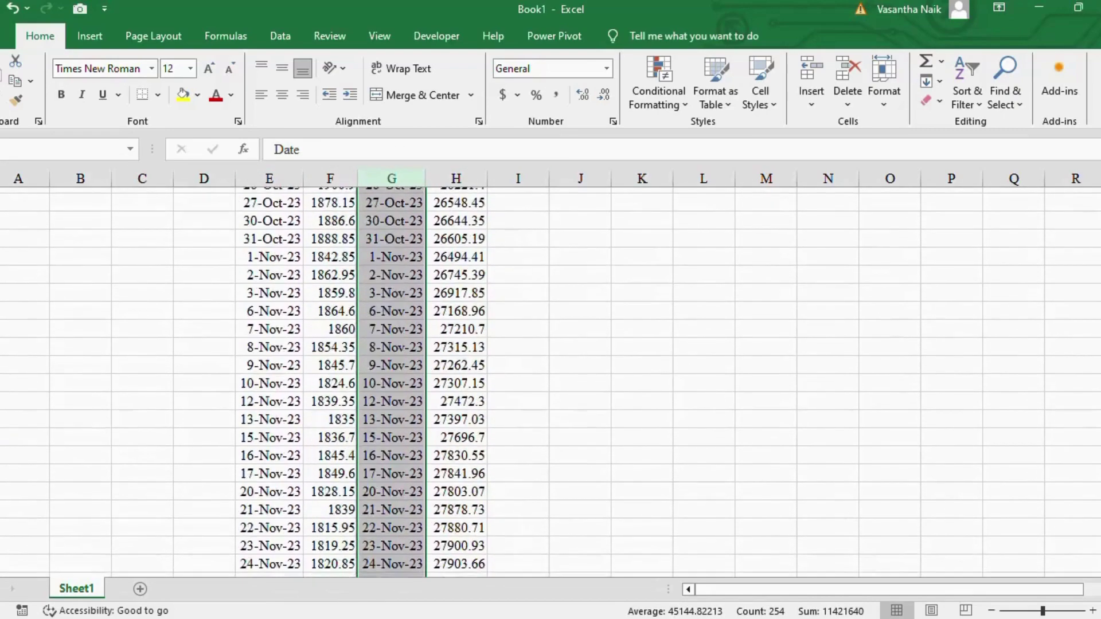
scroll(502, 209, up, 20)
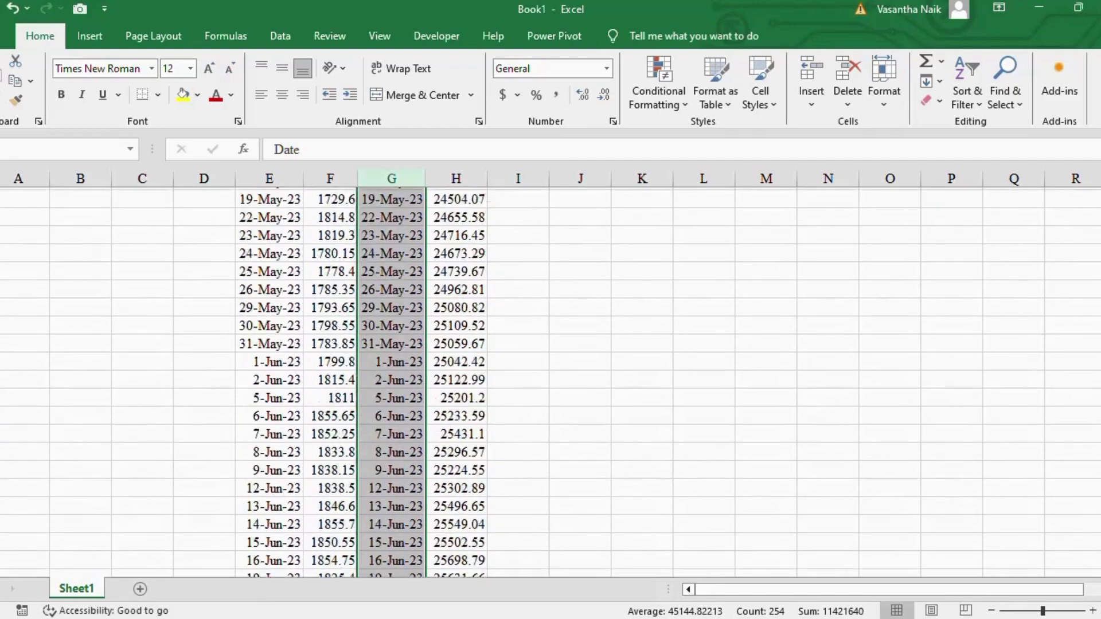
click(517, 195)
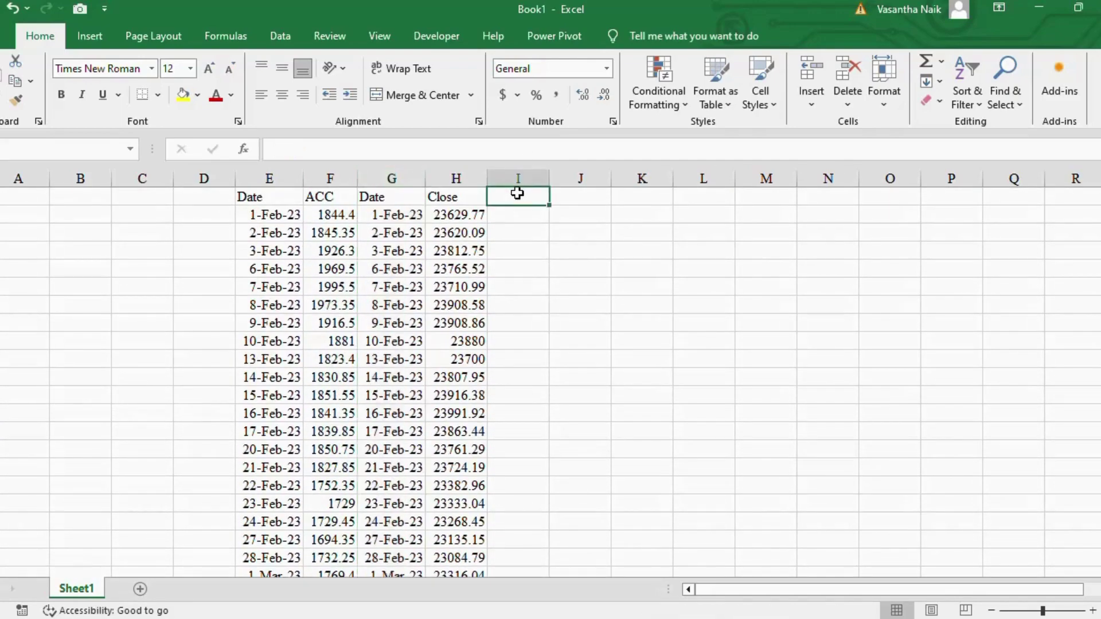
text(Diff)
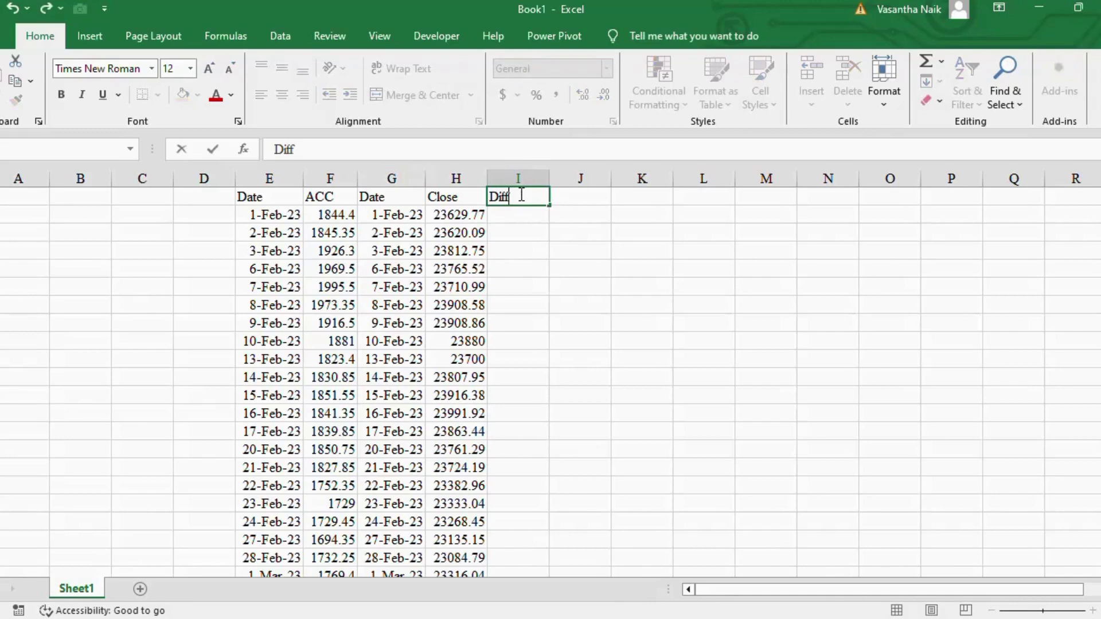
key(Return)
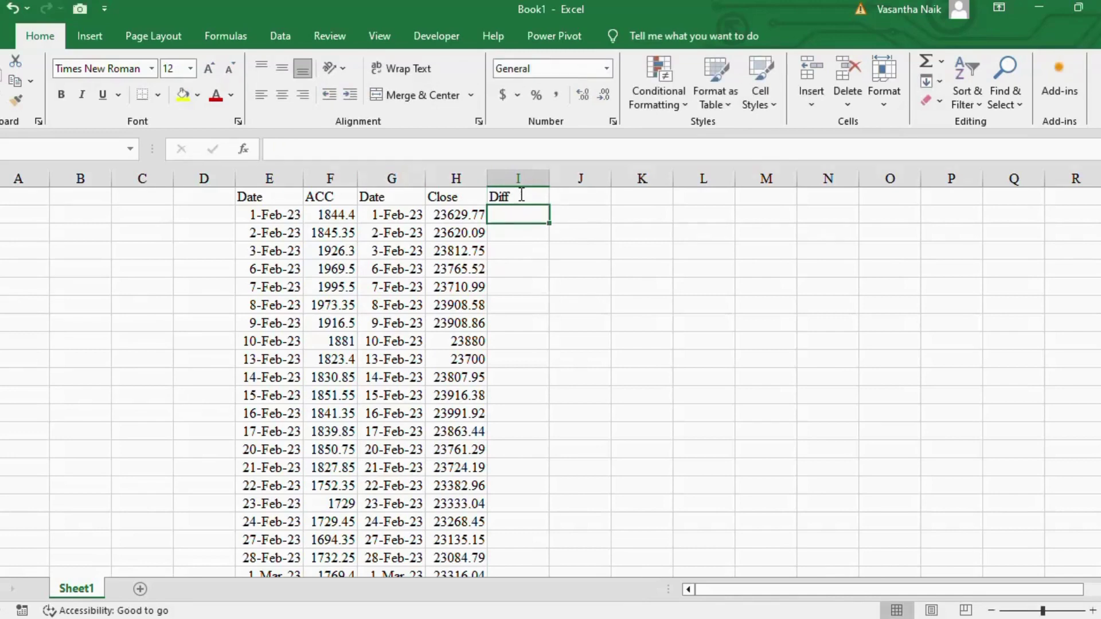
Enter the formula =E2-G2 in cell I2 to compare the first pair of dates.
text(=)
key(Left)
key(Left)
key(Left)
key(Left)
text(-)
key(Left)
key(Left)
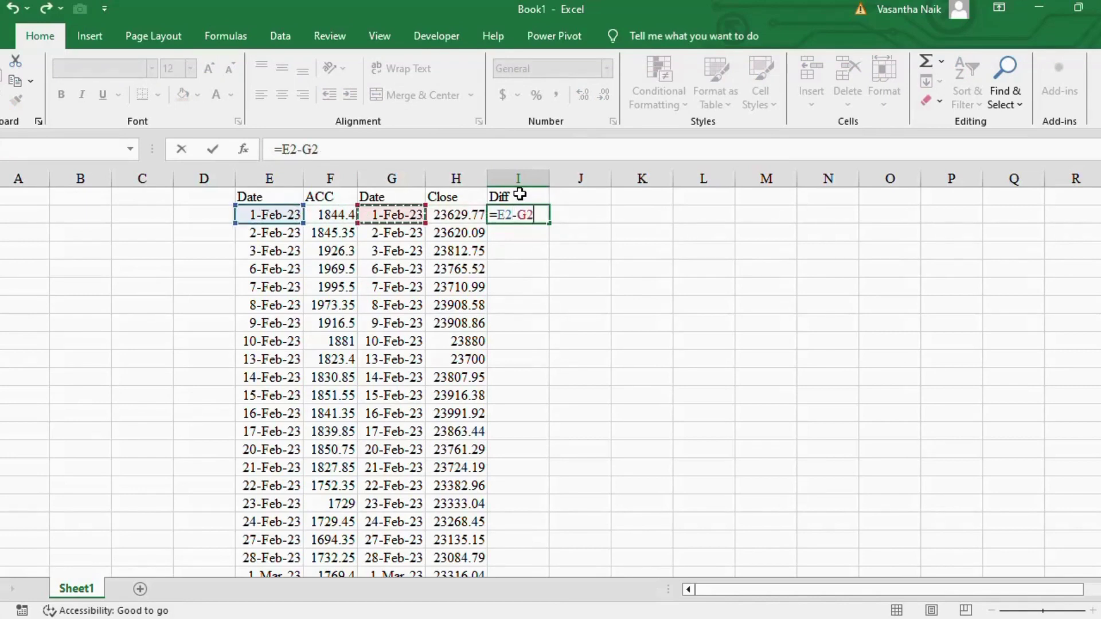
key(Return)
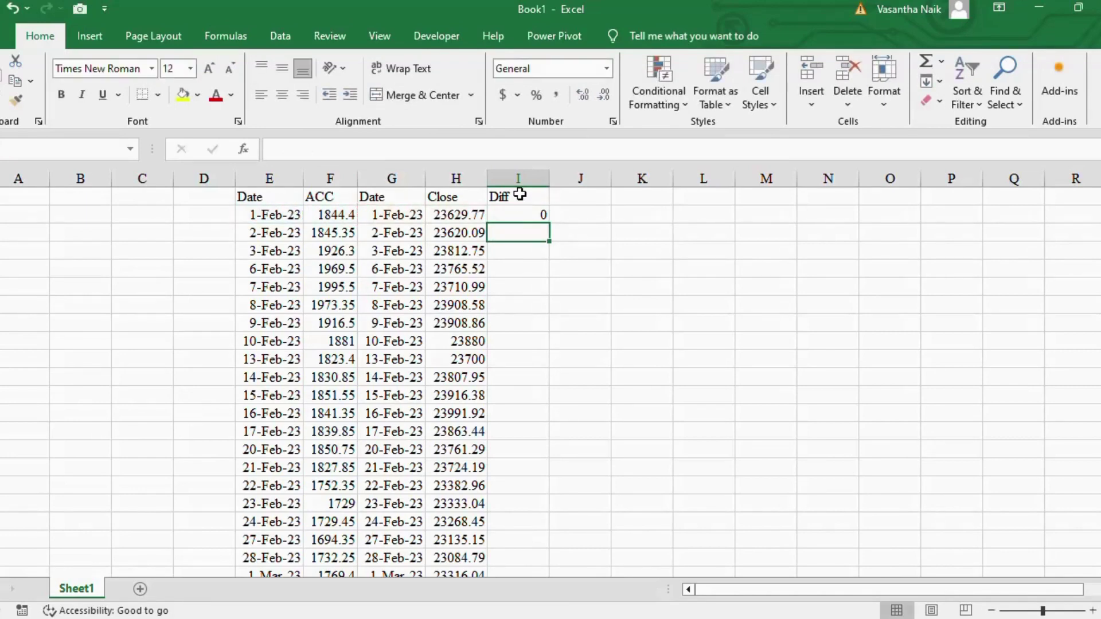
Fill the date difference formula down the Diff column and check the differences along the rows.
click(514, 214)
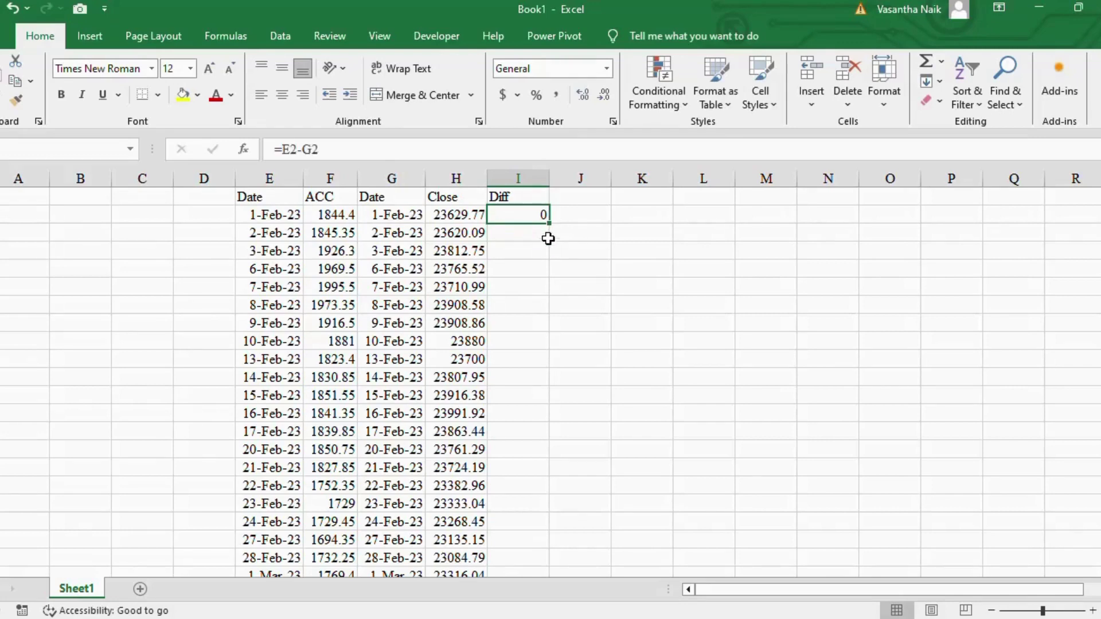
double_click(545, 226)
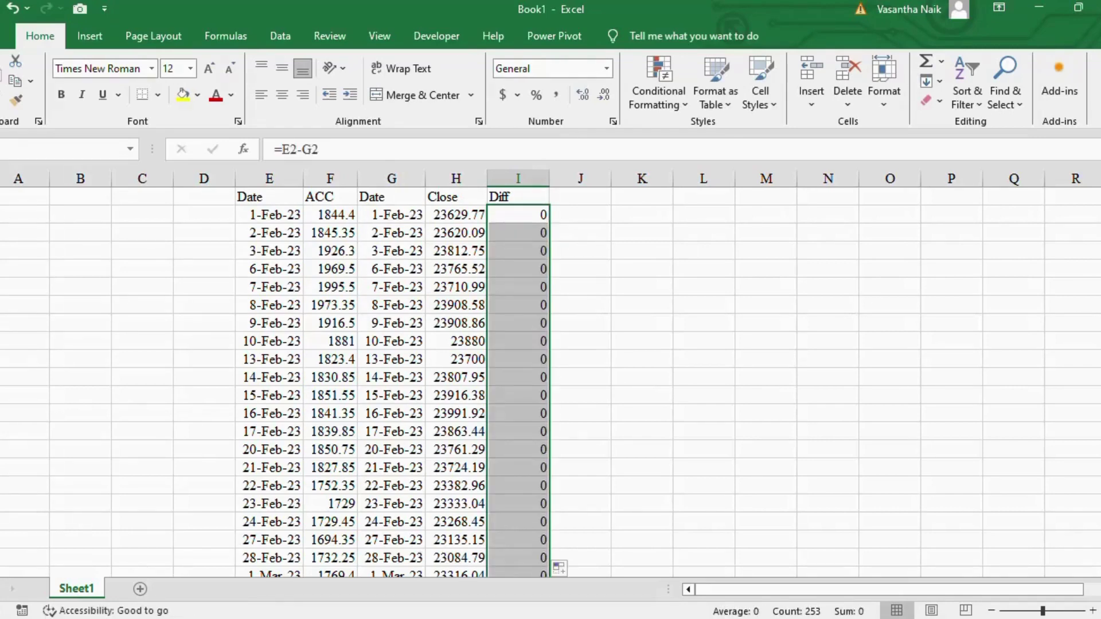
scroll(550, 382, down, 20)
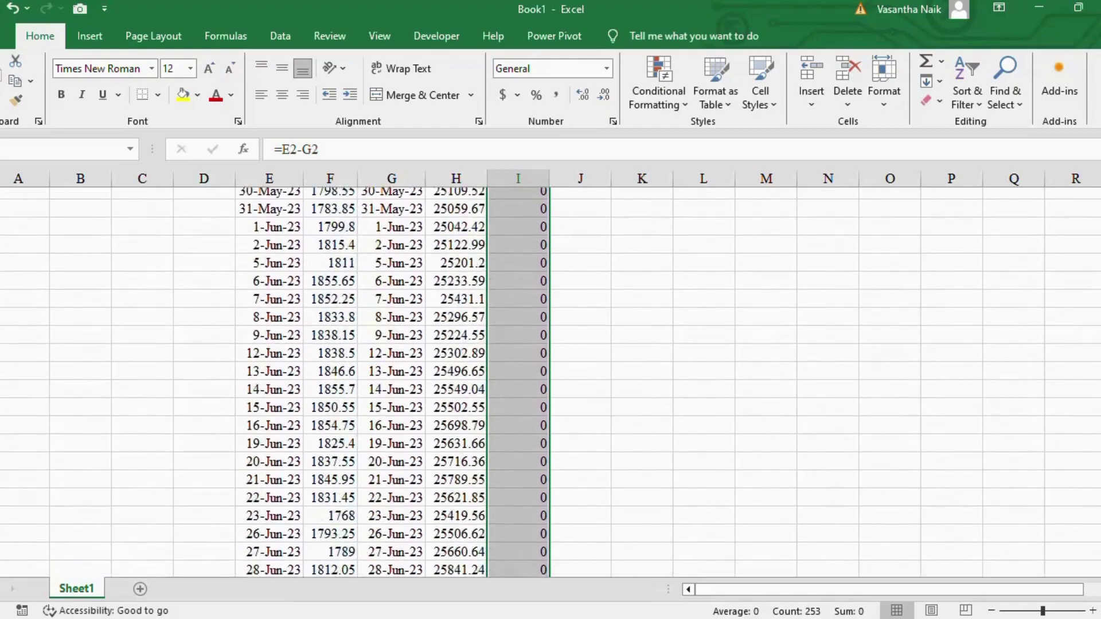
scroll(551, 382, down, 20)
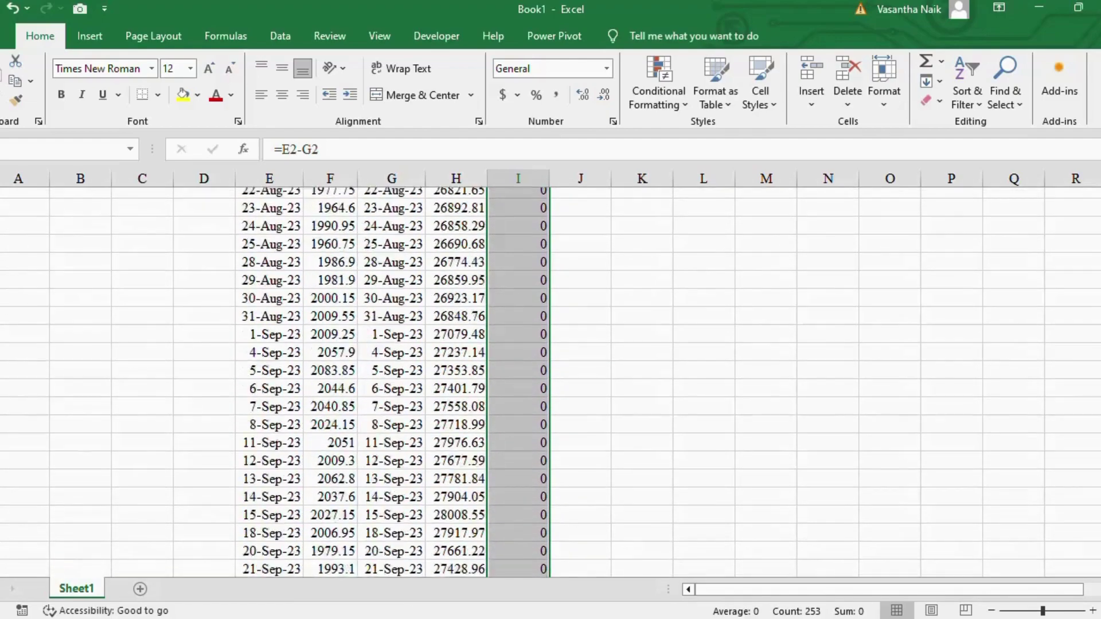
scroll(550, 382, up, 20)
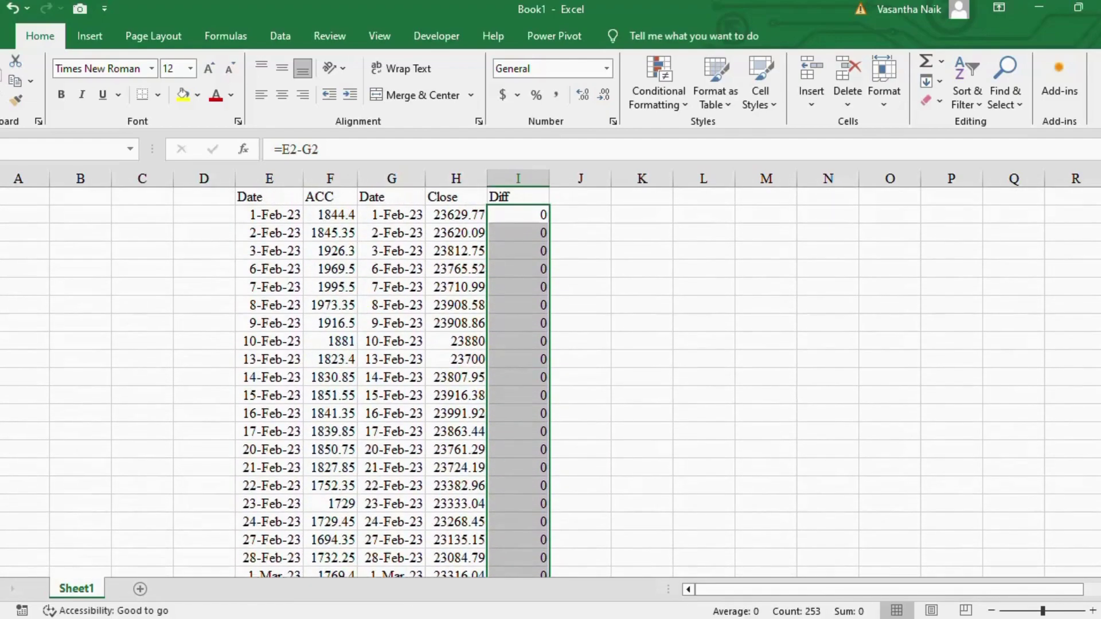
Clear the entire Diff column I.
click(510, 179)
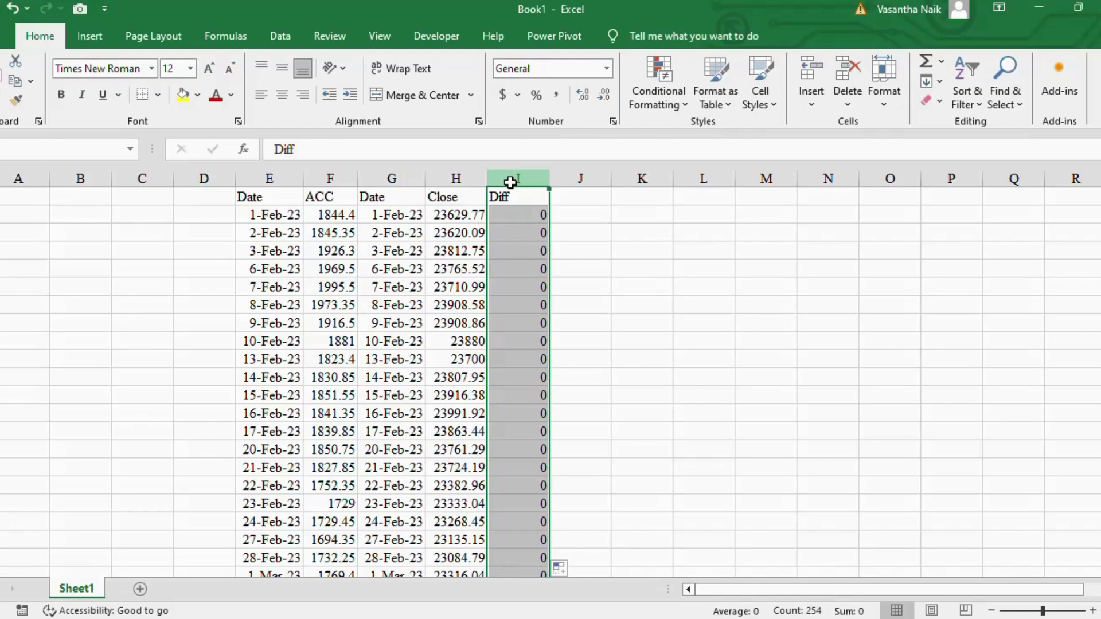
key(Delete)
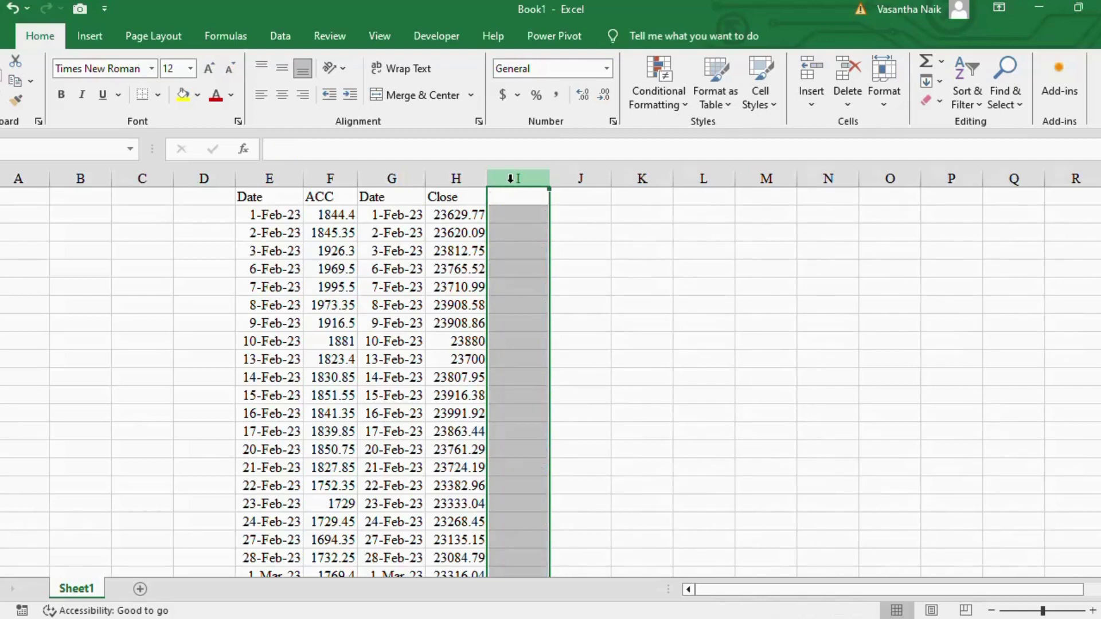
click(509, 214)
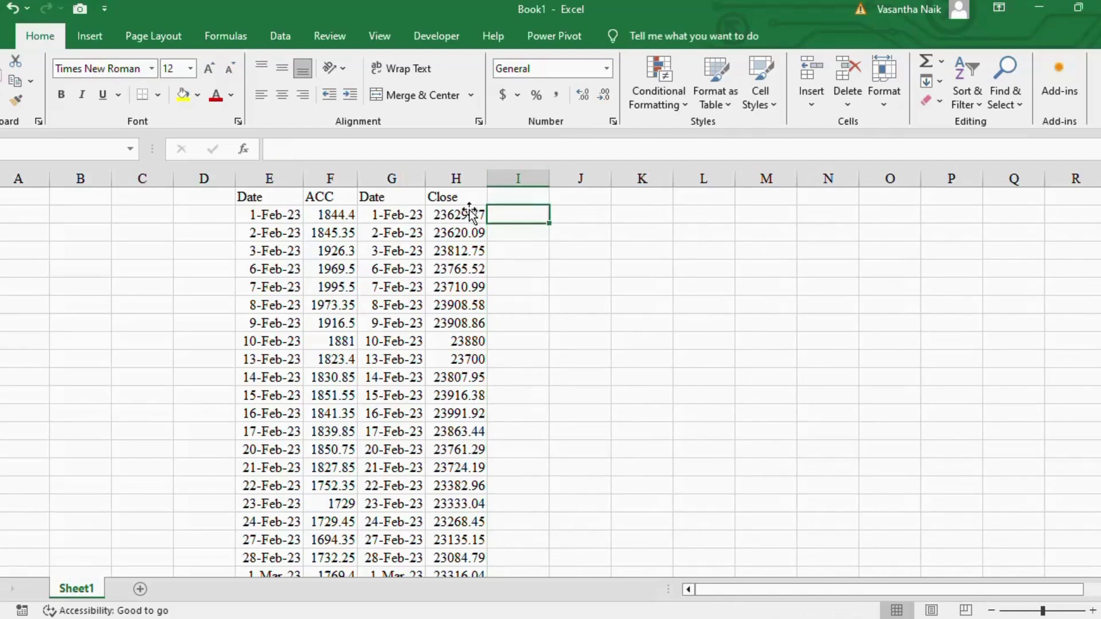
Delete the duplicate Date column G and rename the Close header as BSE-500.
click(393, 177)
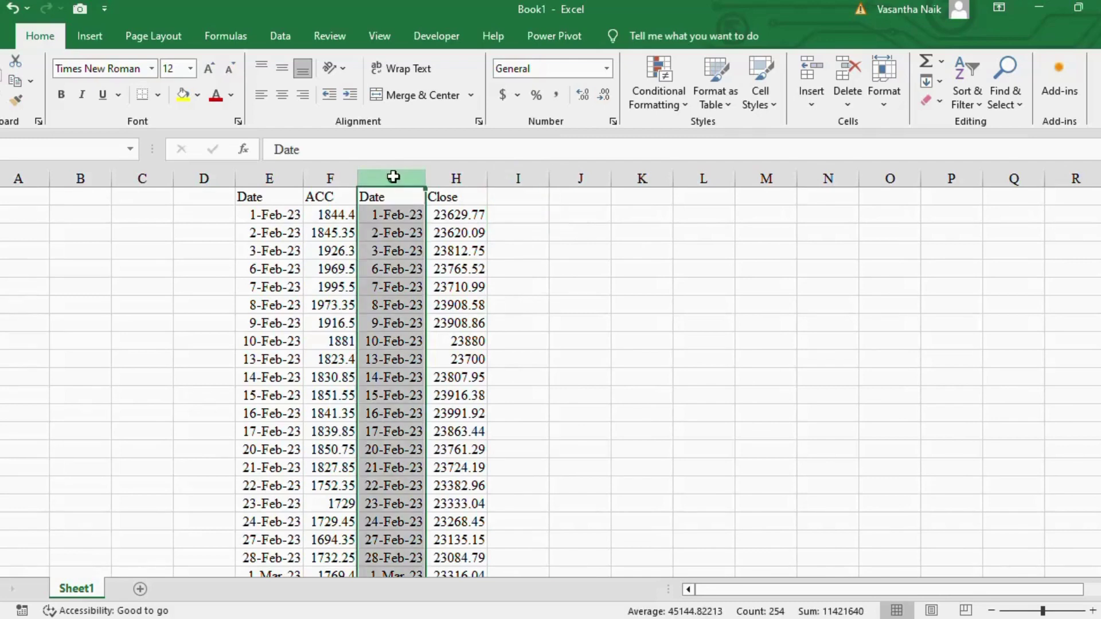
key(ctrl+minus)
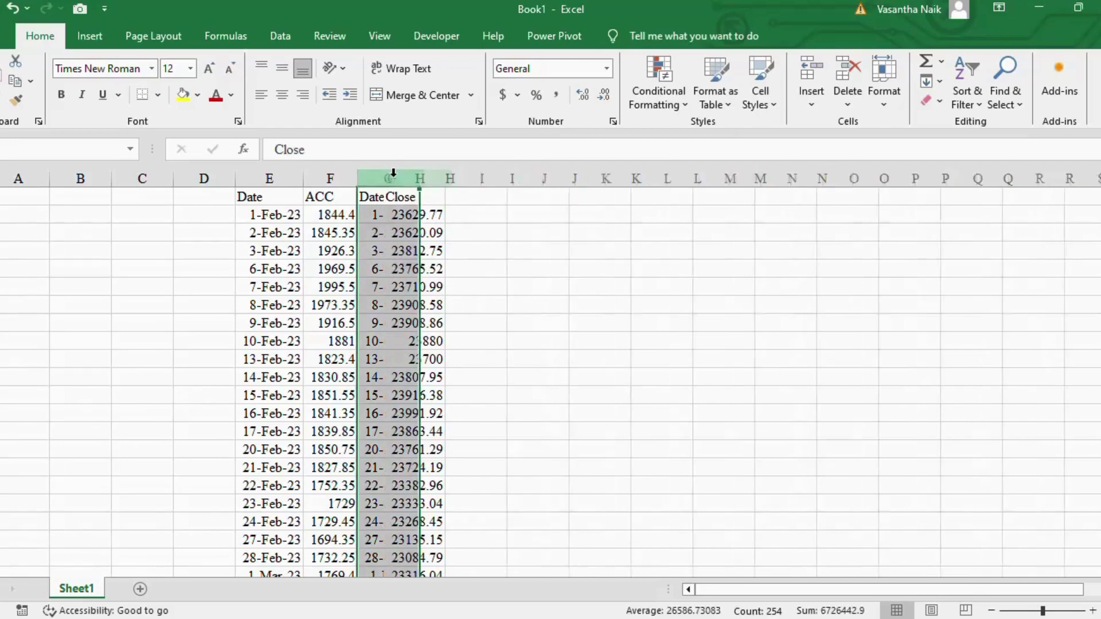
double_click(383, 198)
drag(386, 197, 350, 198)
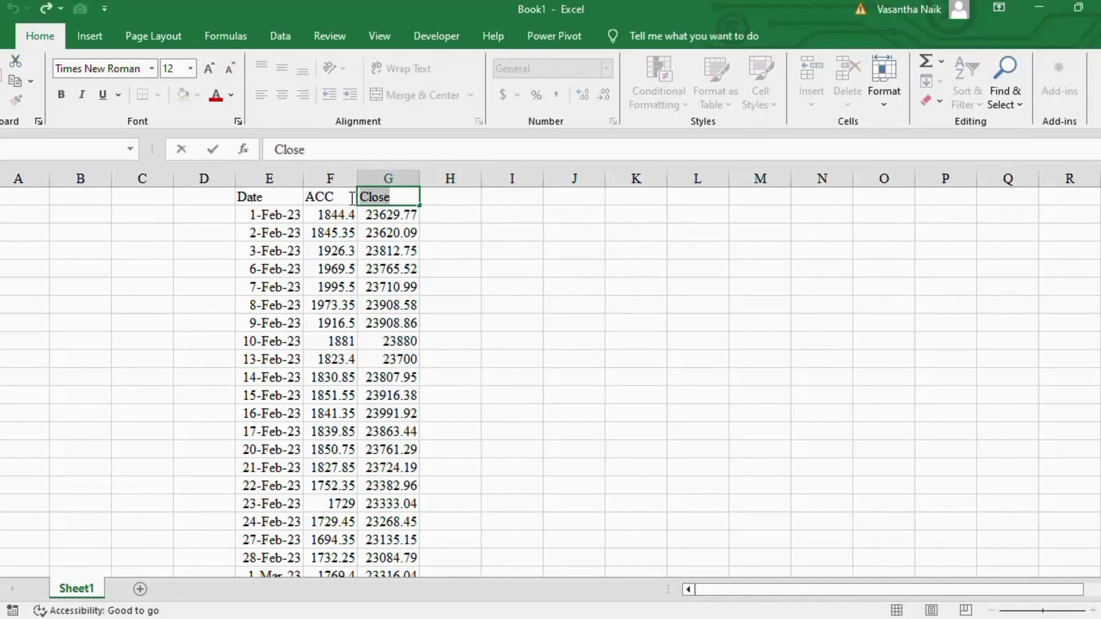
text(BSE-500)
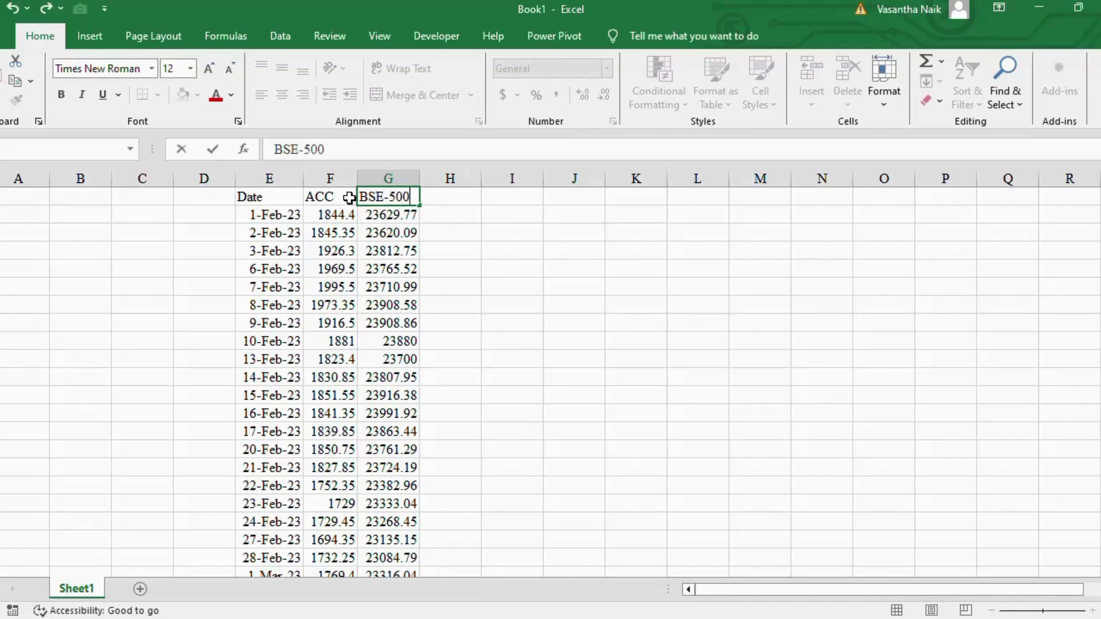
key(Return)
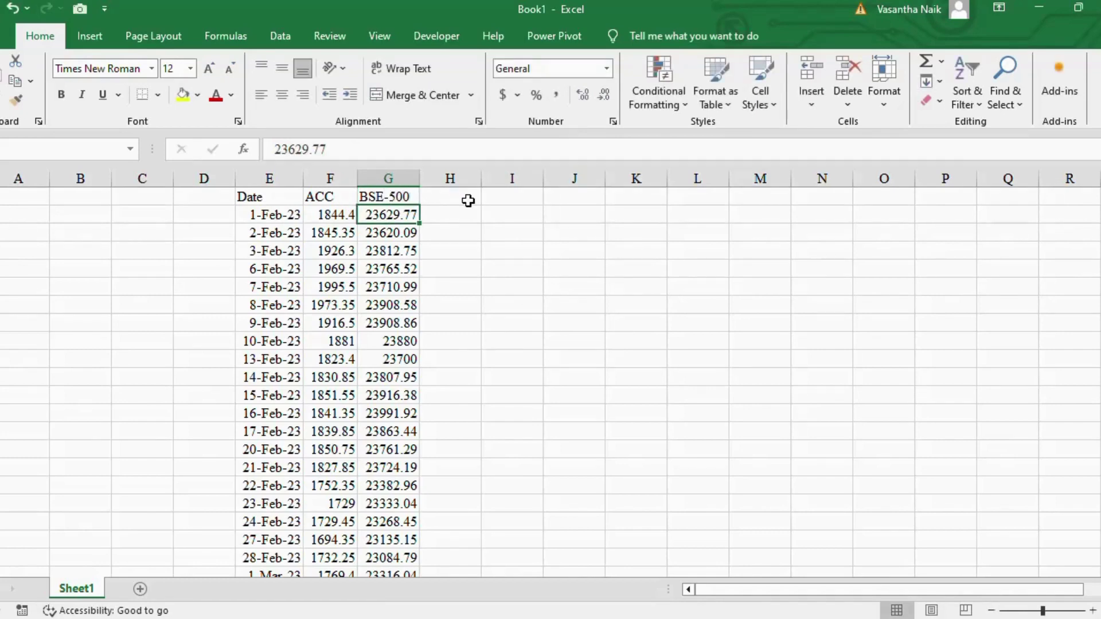
Add the headers Ri in cell H1 and Rm in cell I1 for the two return columns.
click(447, 198)
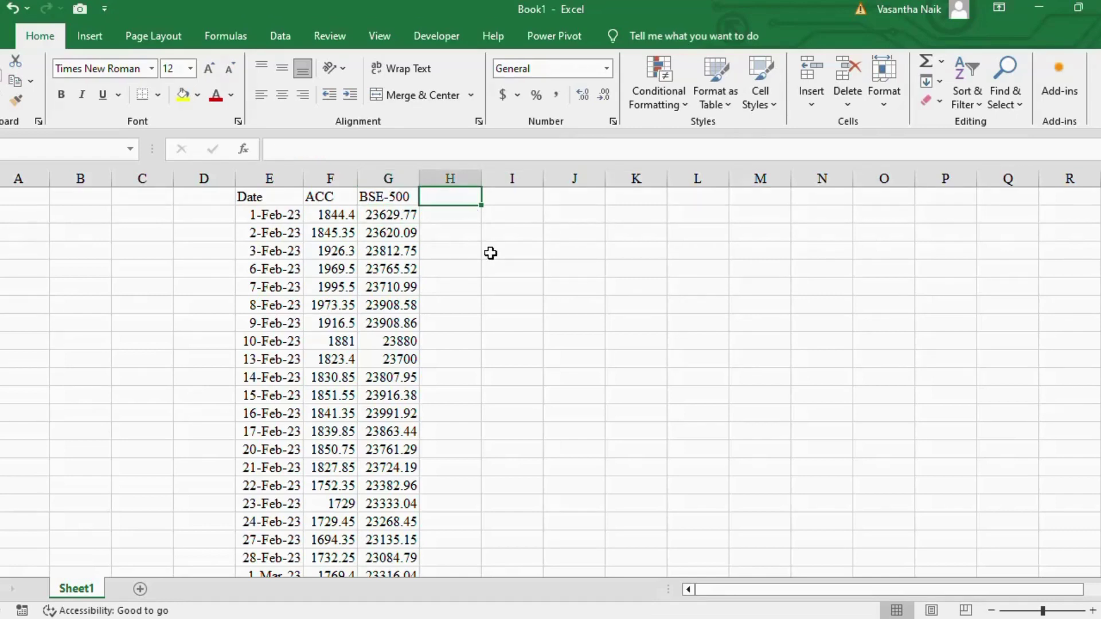
text(Ri)
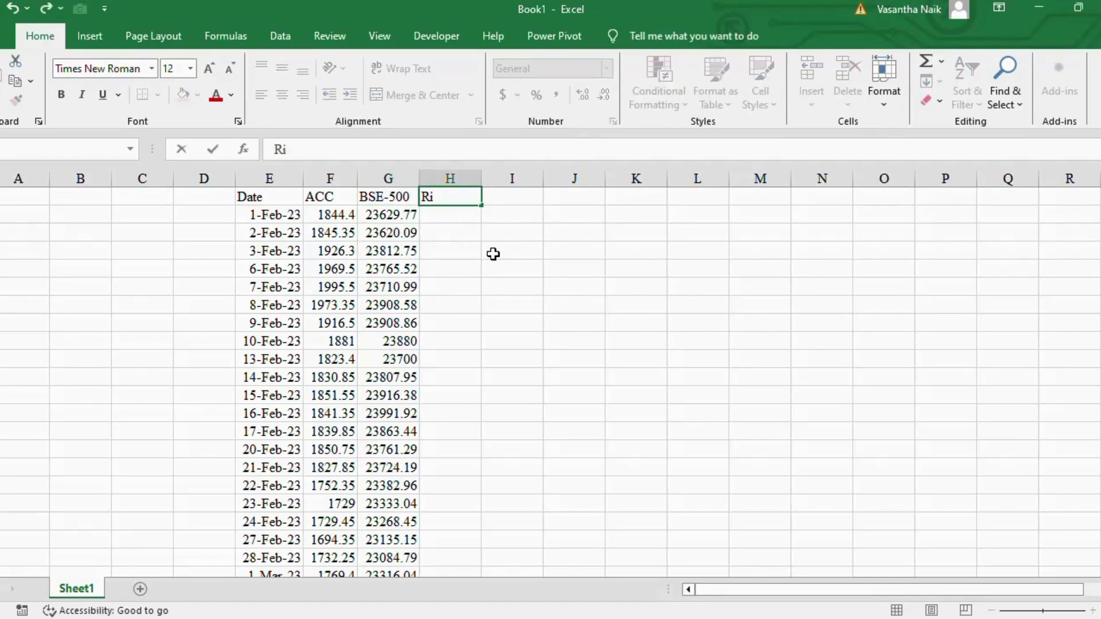
key(Tab)
text(Rm)
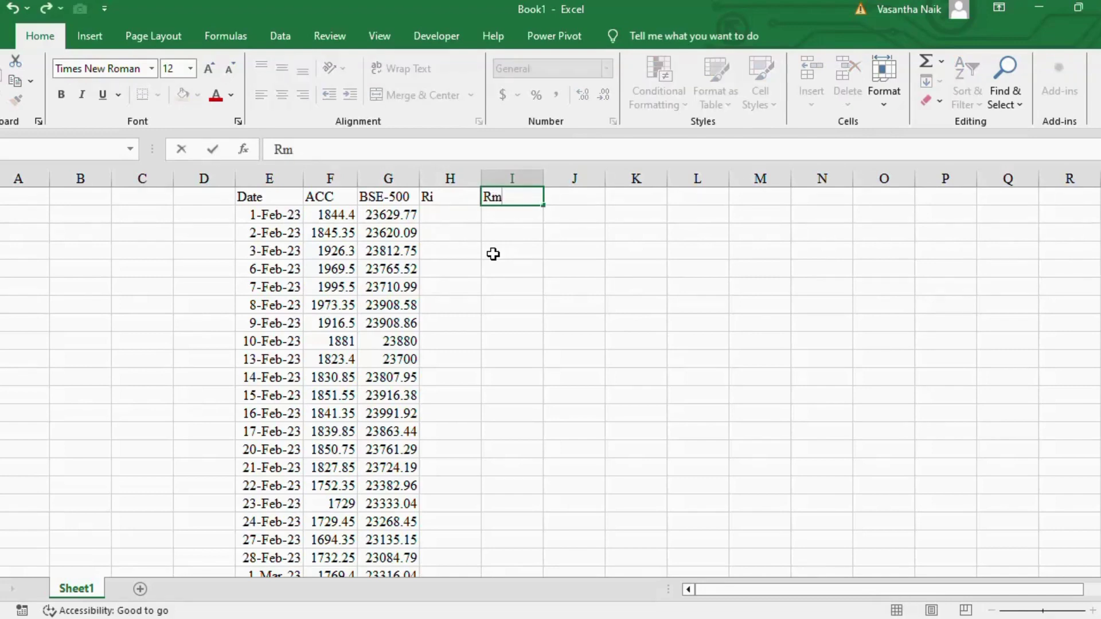
key(Return)
Calculate the first ACC log return in cell H3 with the formula =LN(F3/F2).
key(Down)
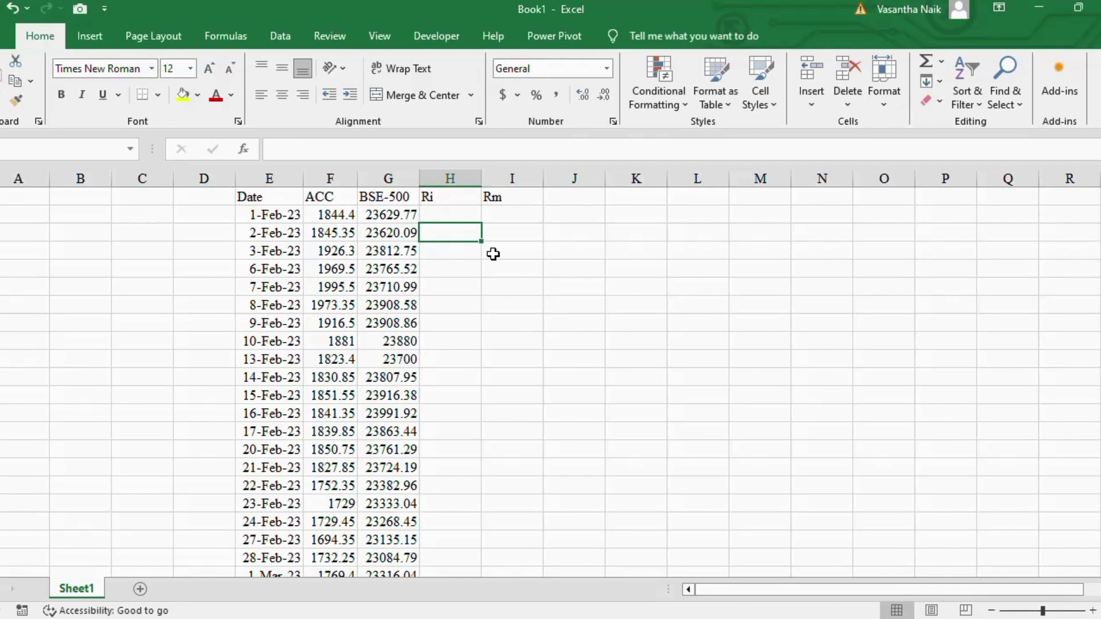
key(Right)
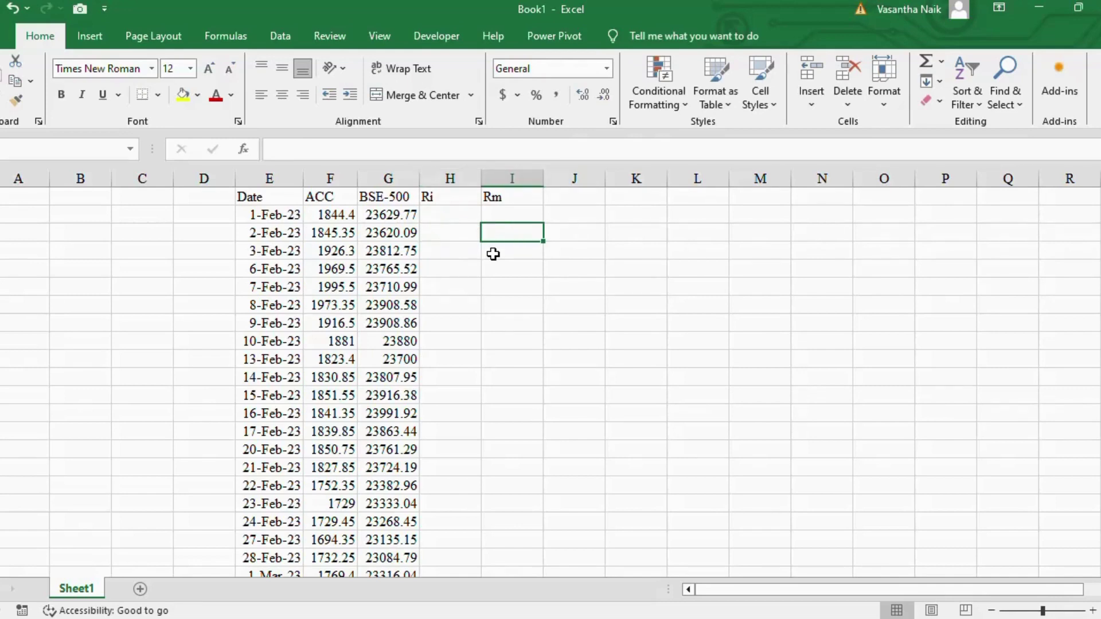
key(Left)
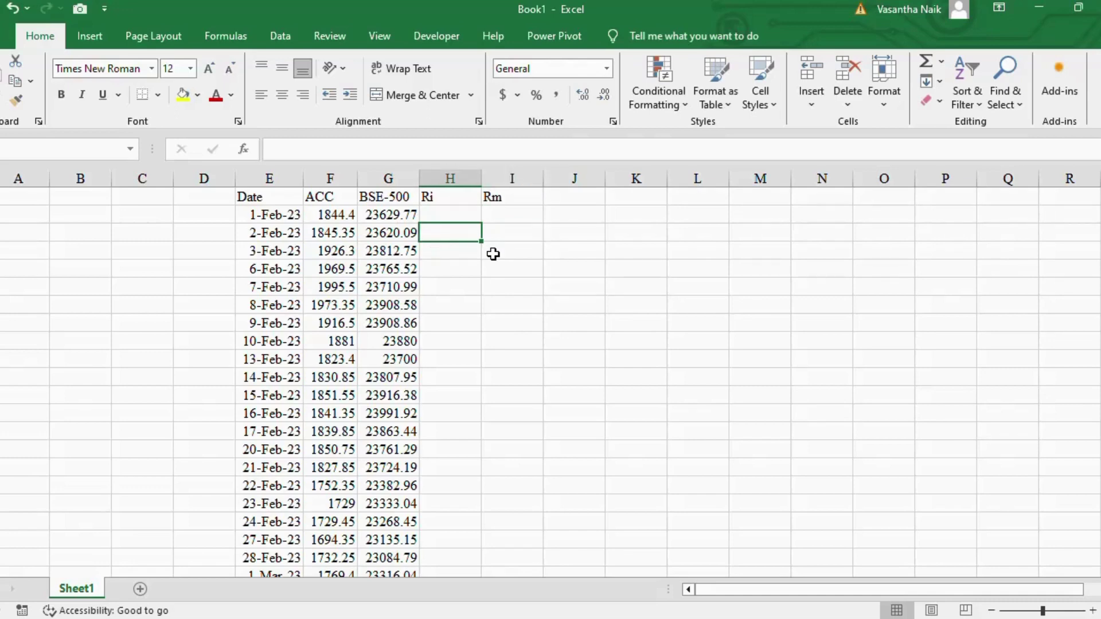
text(=ln)
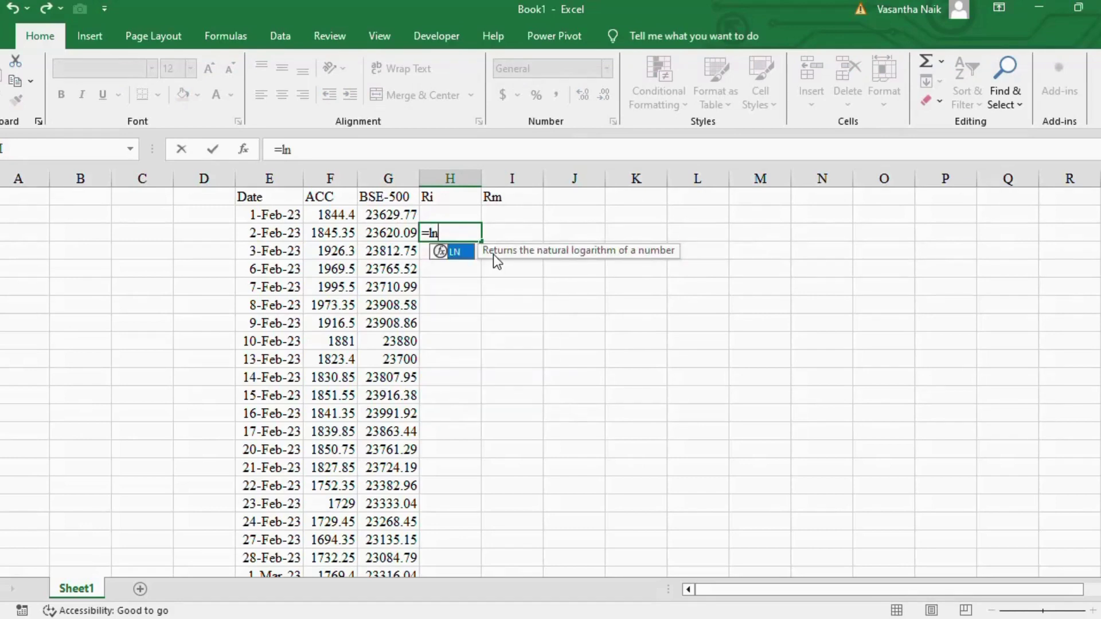
key(Tab)
key(Left)
key(Left)
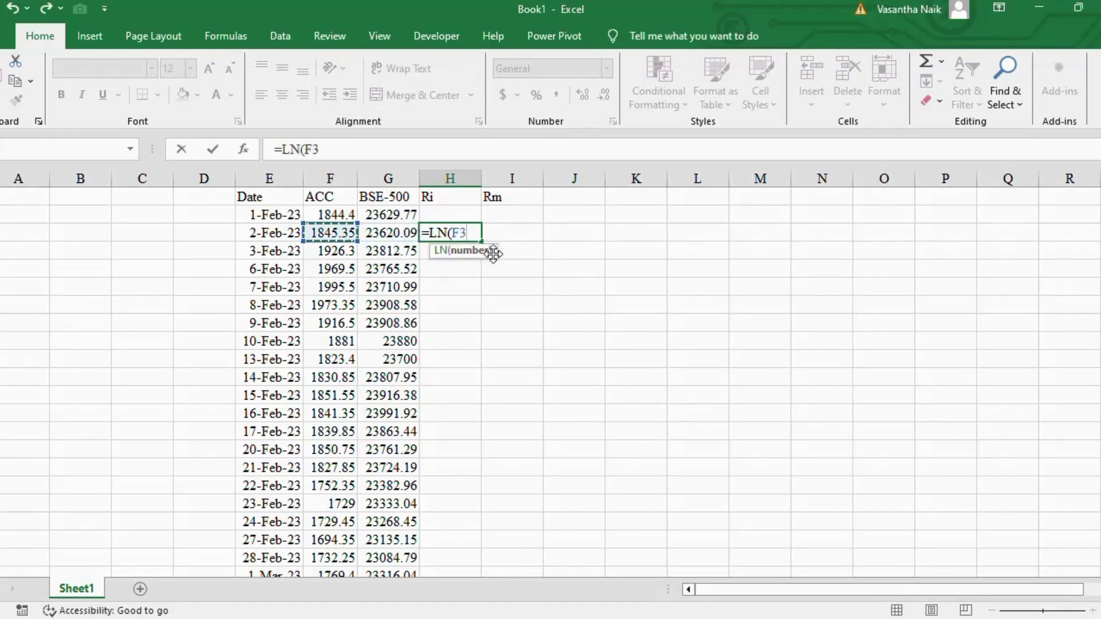
text(/)
key(Up)
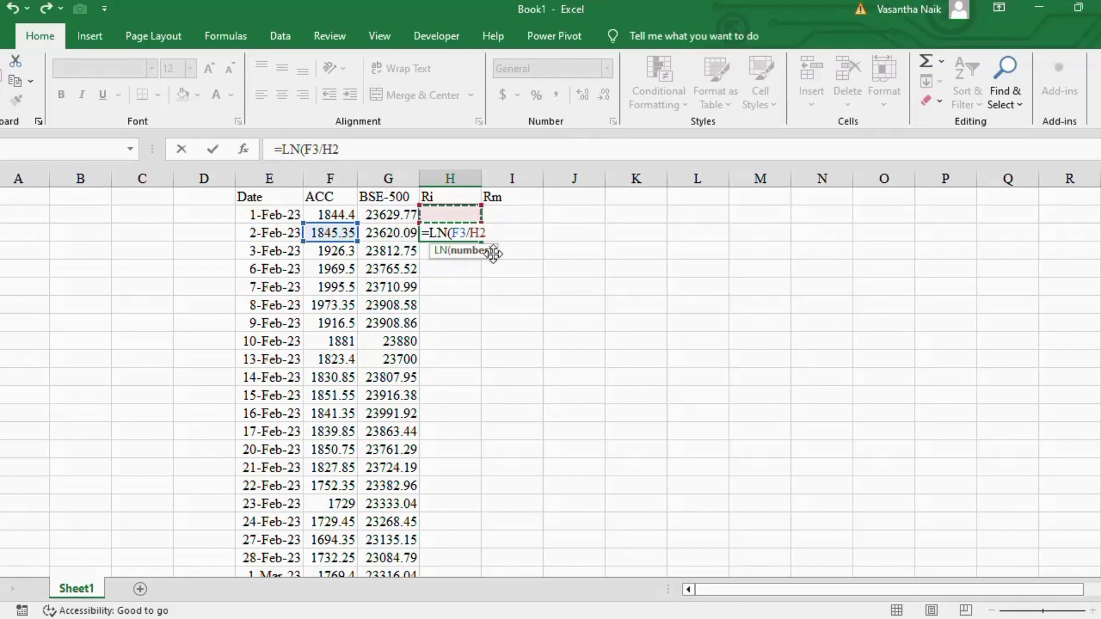
key(Left)
key(Left)
key(Return)
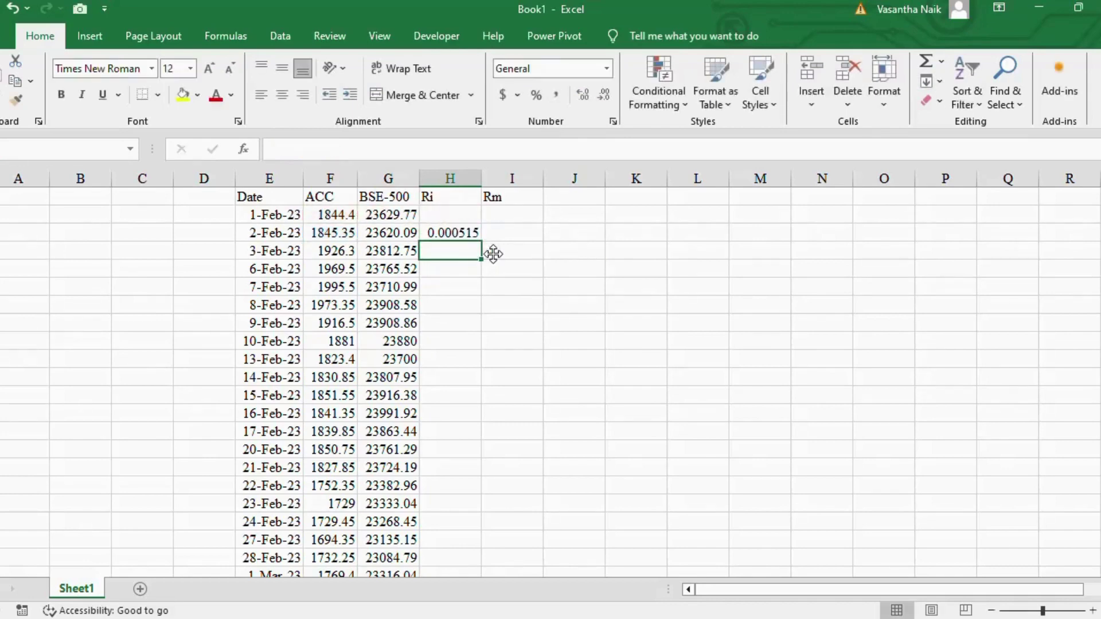
Calculate the first BSE-500 log return in cell I3 with the formula =LN(G3/G2).
key(Up)
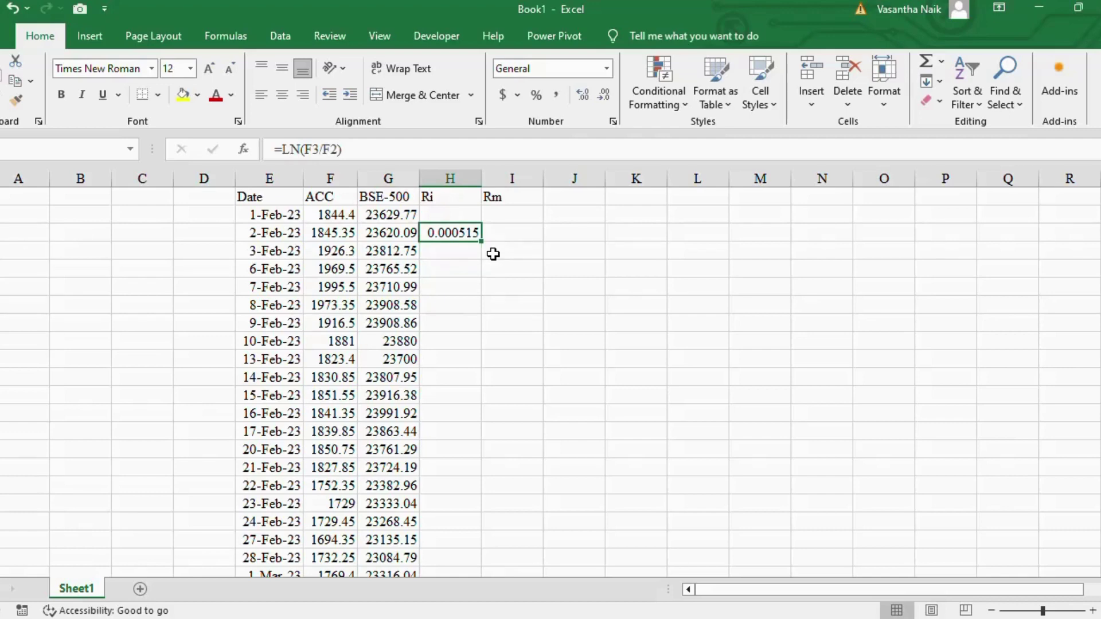
key(Right)
text(=)
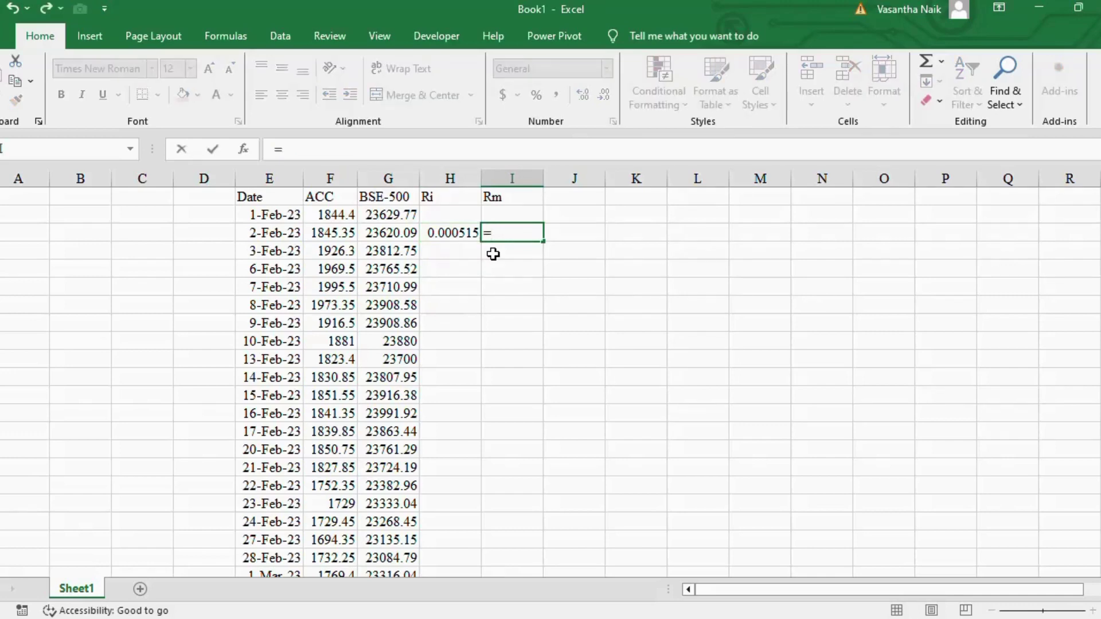
text(ln)
key(Tab)
key(Left)
key(Left)
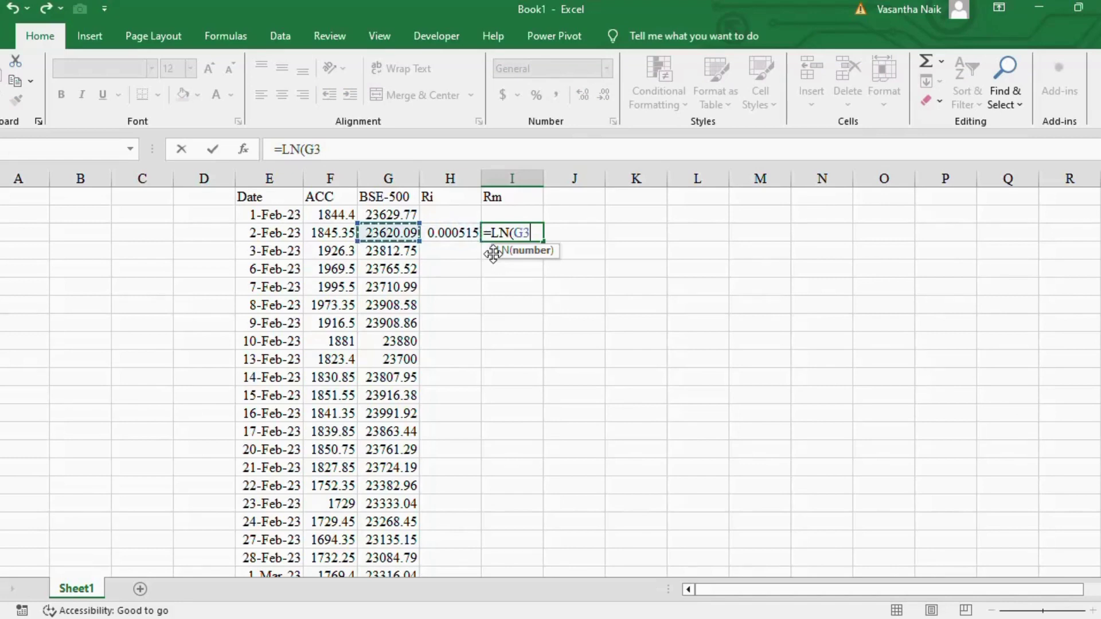
text(/)
key(Up)
key(Left)
key(Left)
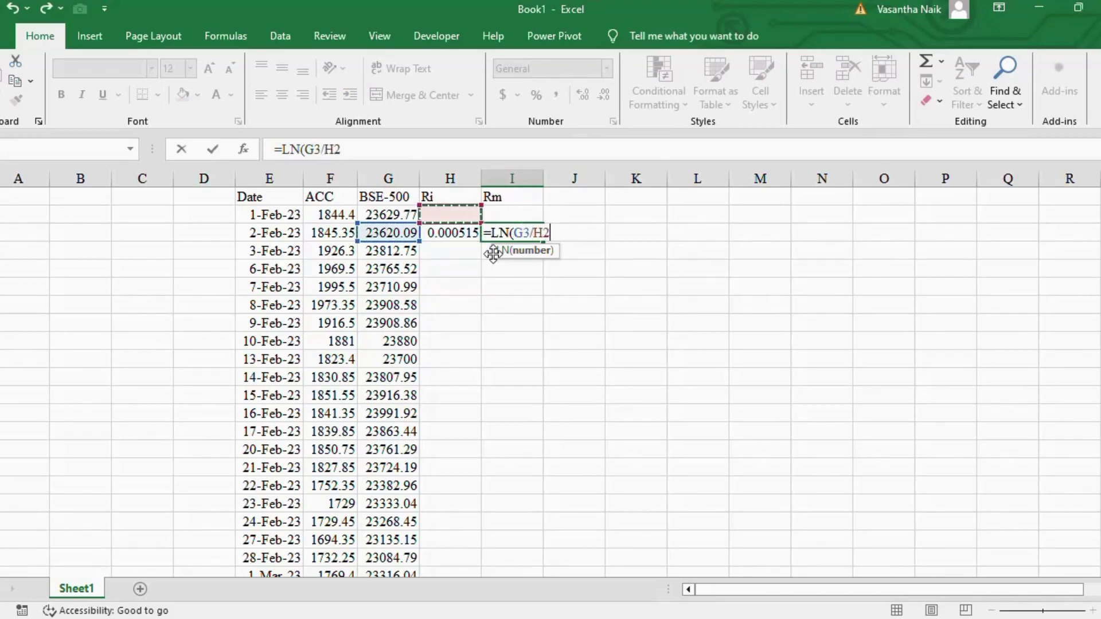
text())
key(Return)
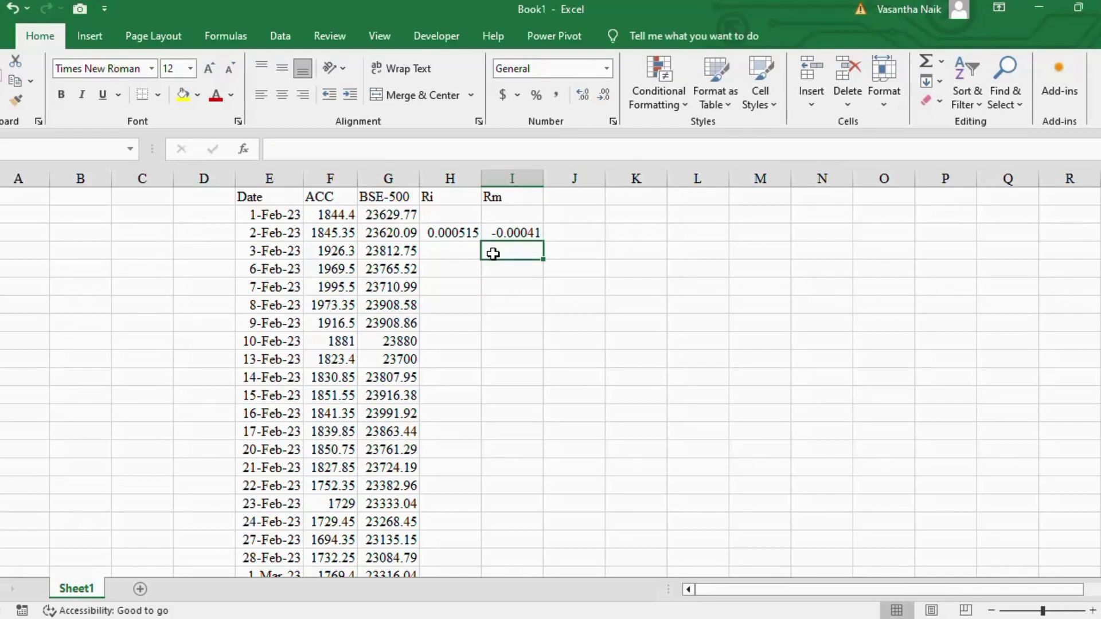
Fill the Ri and Rm formulas from H3:I3 down to the last date row.
key(Left)
key(Up)
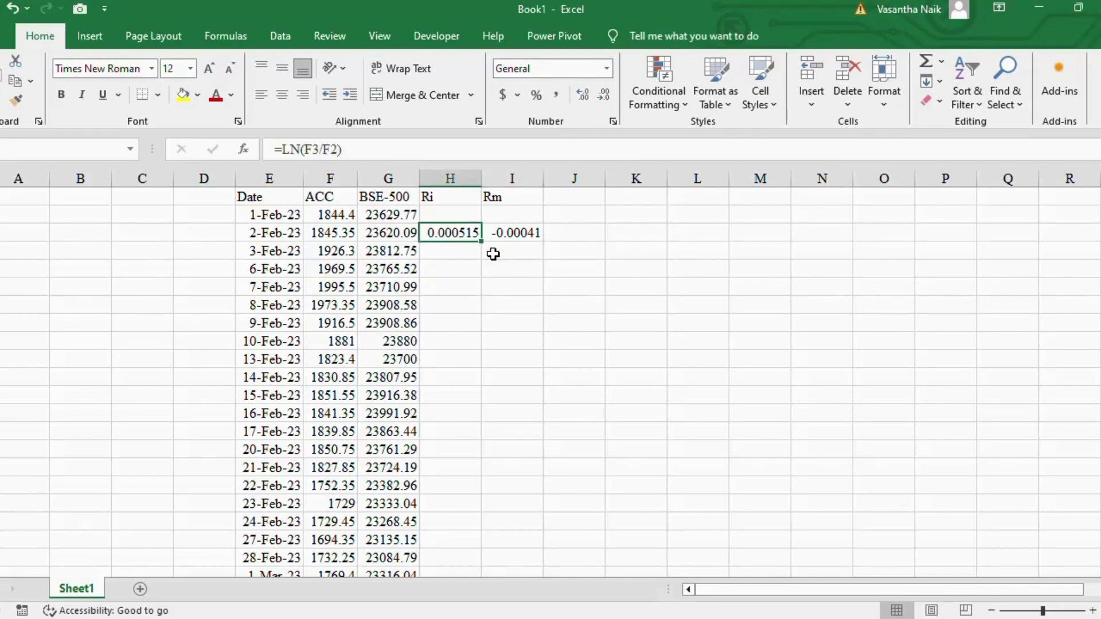
key(shift+Right)
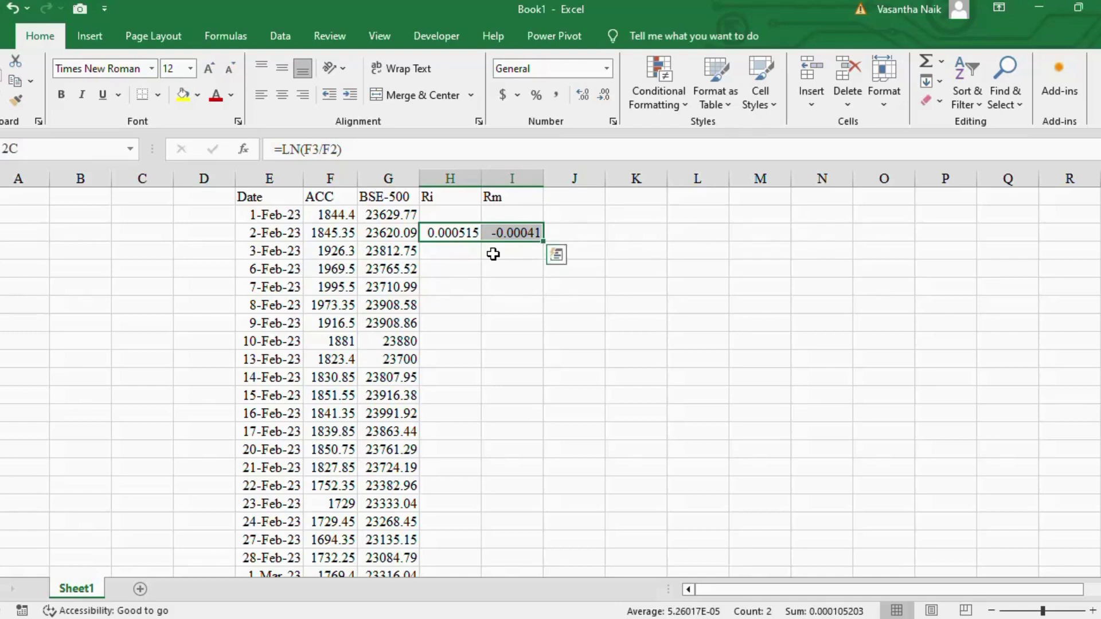
double_click(542, 241)
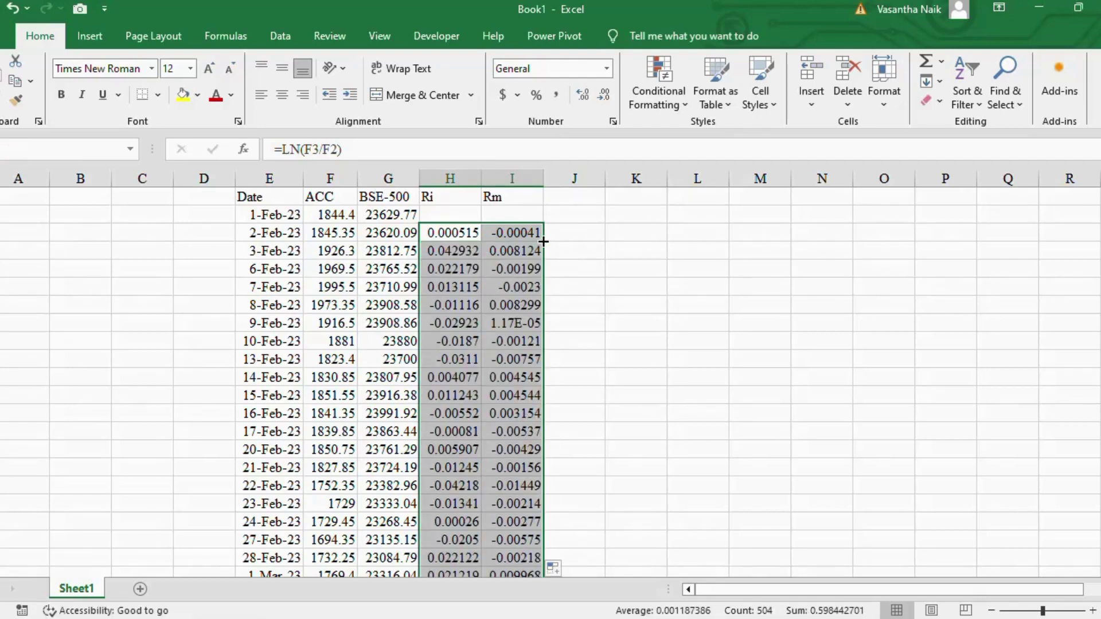
Convert the Ri and Rm return formulas from H3:I3 down to the last row into static values.
click(329, 197)
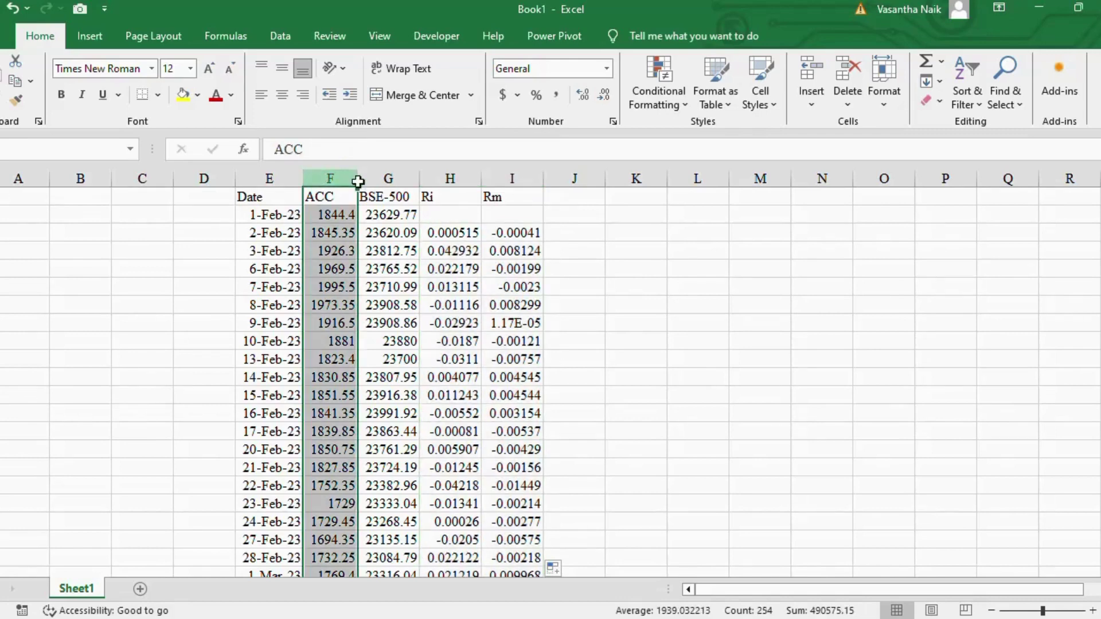
key(shift+Right)
key(ctrl+shift+Down)
drag(446, 235, 497, 233)
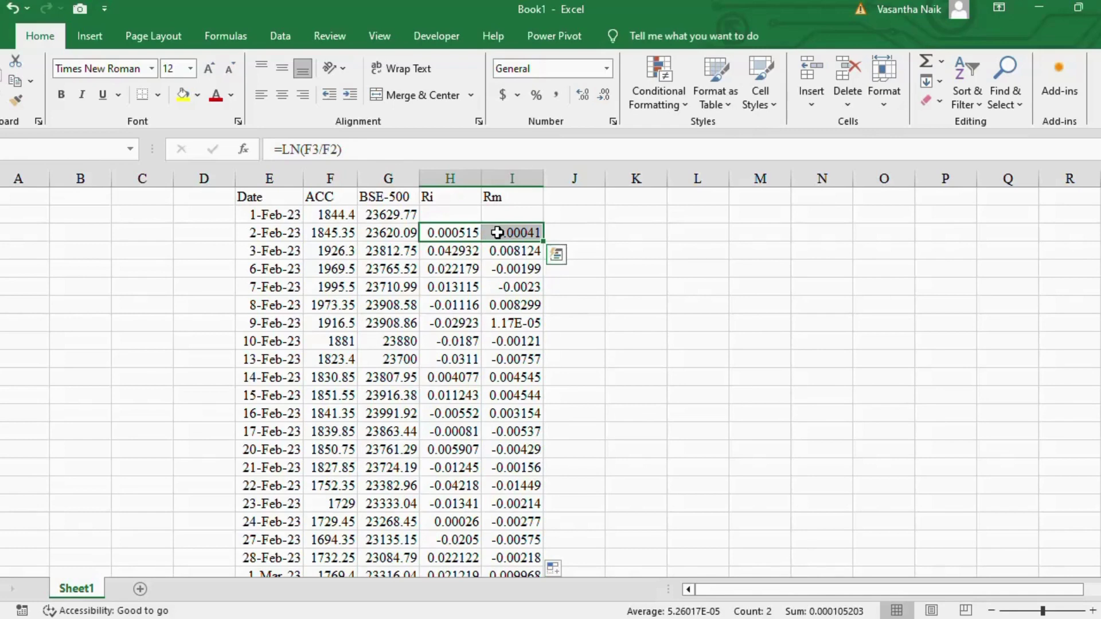
click(457, 250)
drag(458, 232, 521, 227)
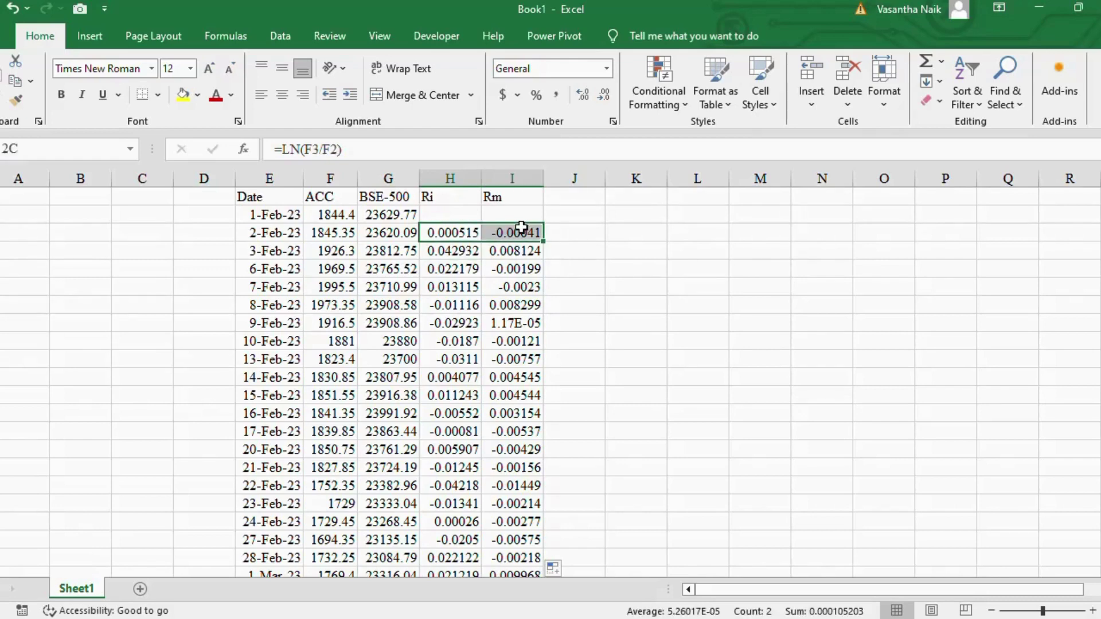
key(ctrl+shift+Down)
key(ctrl+c)
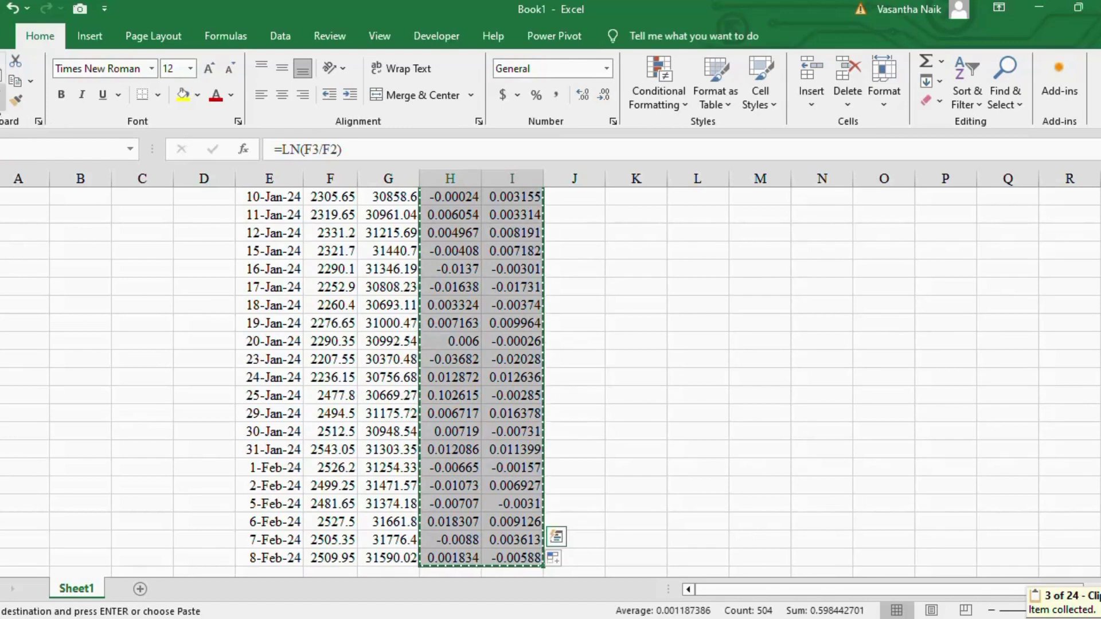
click(3, 109)
click(12, 215)
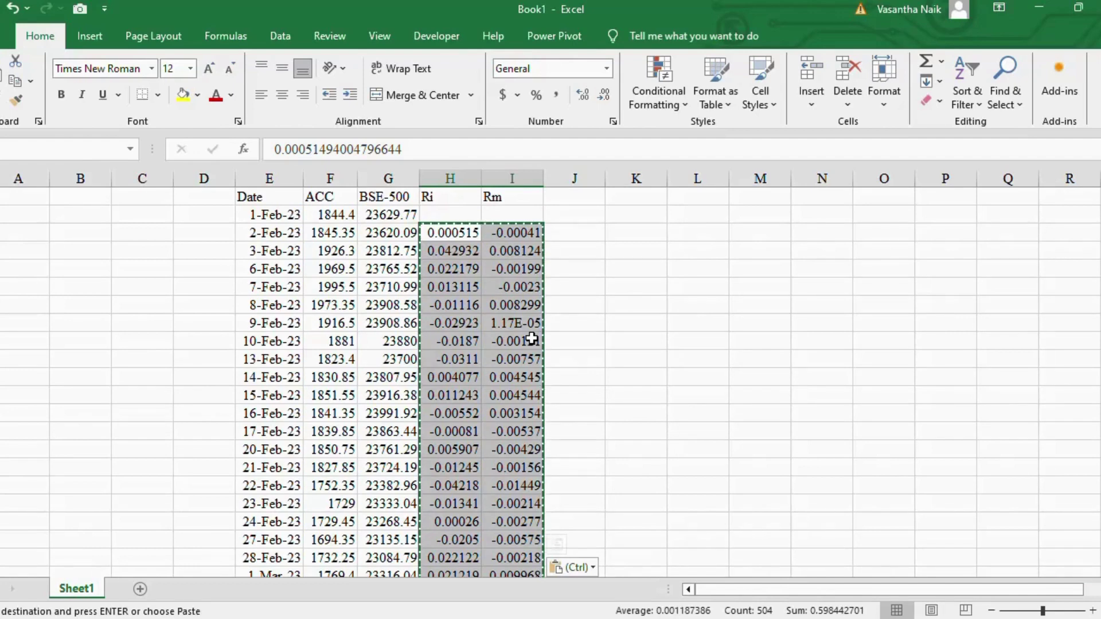
key(Escape)
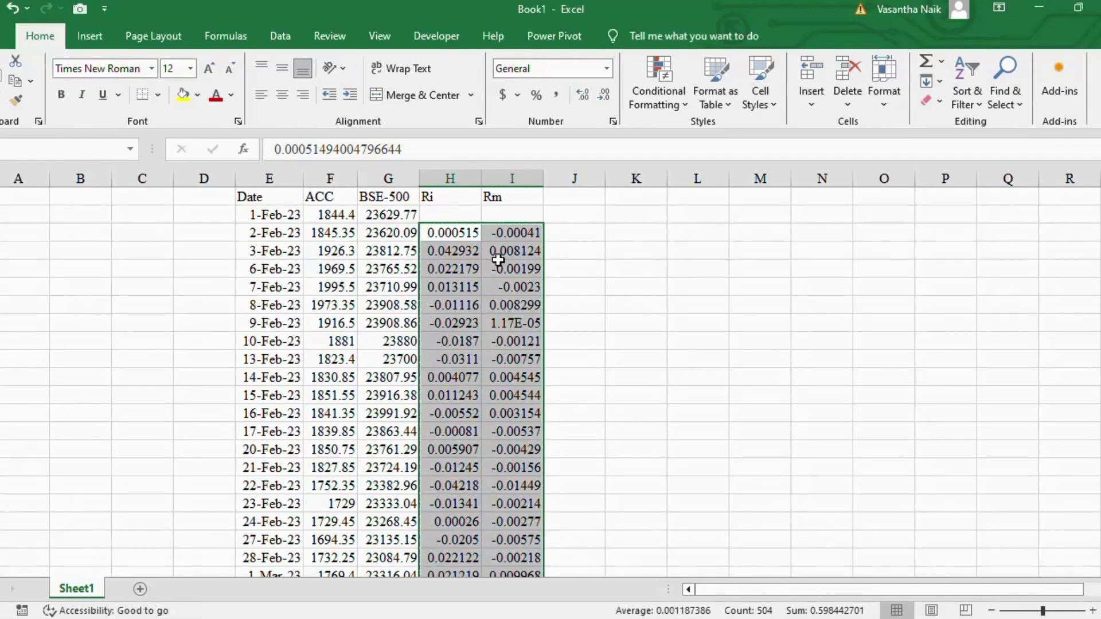
click(456, 235)
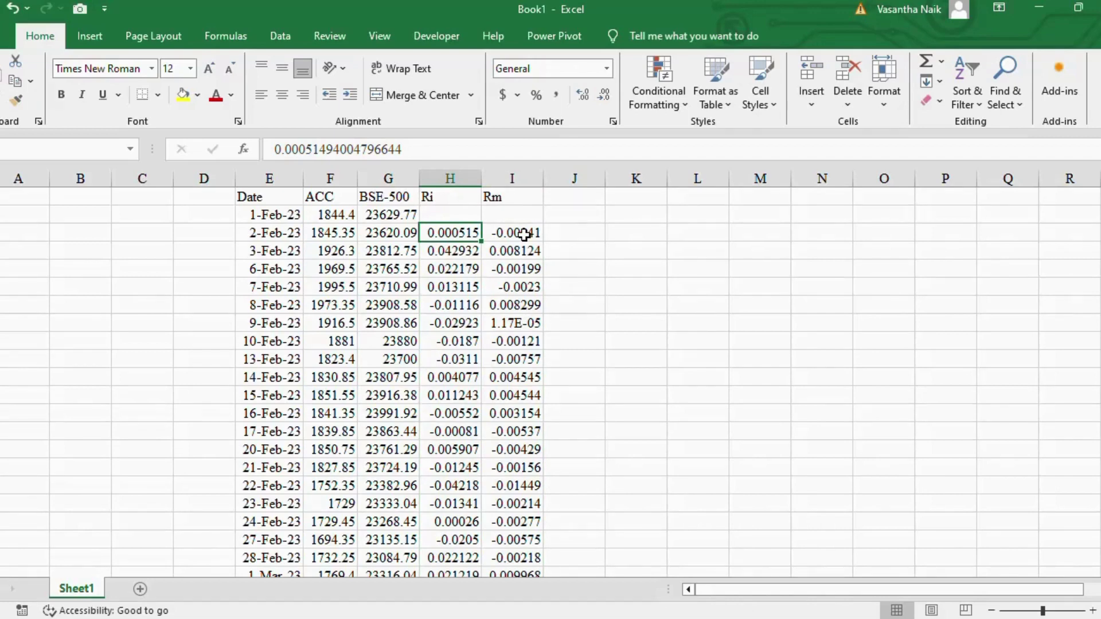
Delete the ACC and BSE-500 price columns F and G.
drag(329, 179, 384, 182)
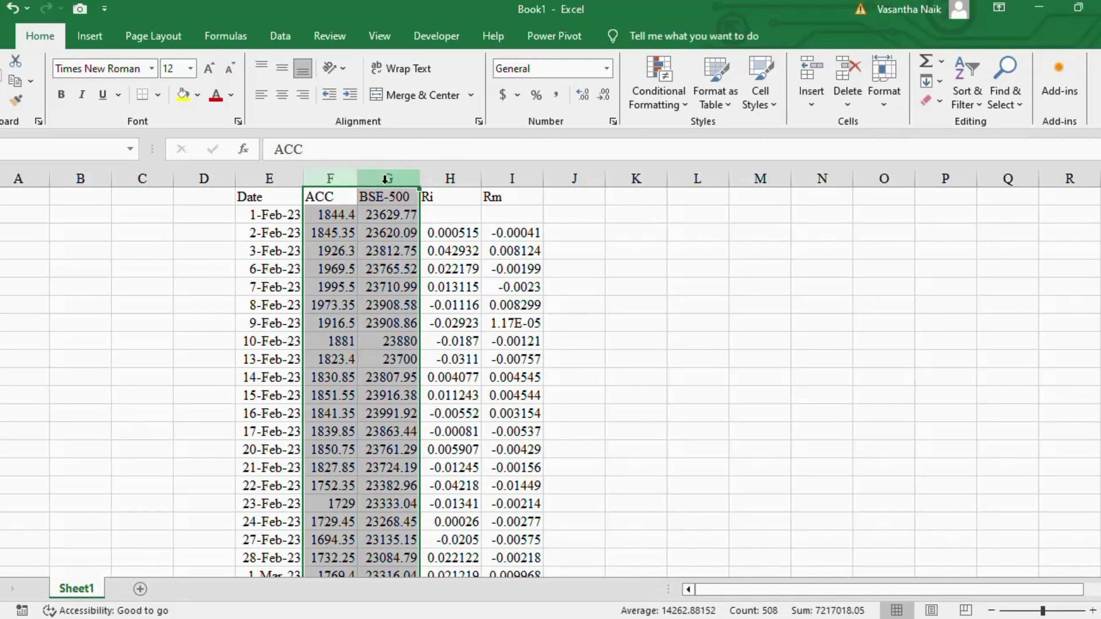
key(ctrl+minus)
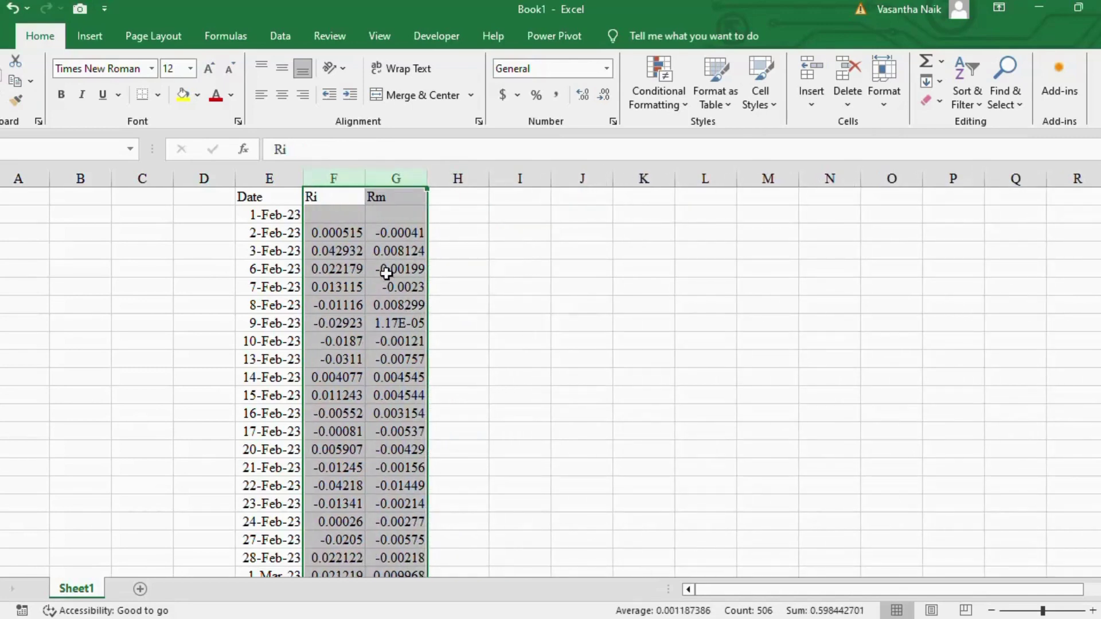
key(Down)
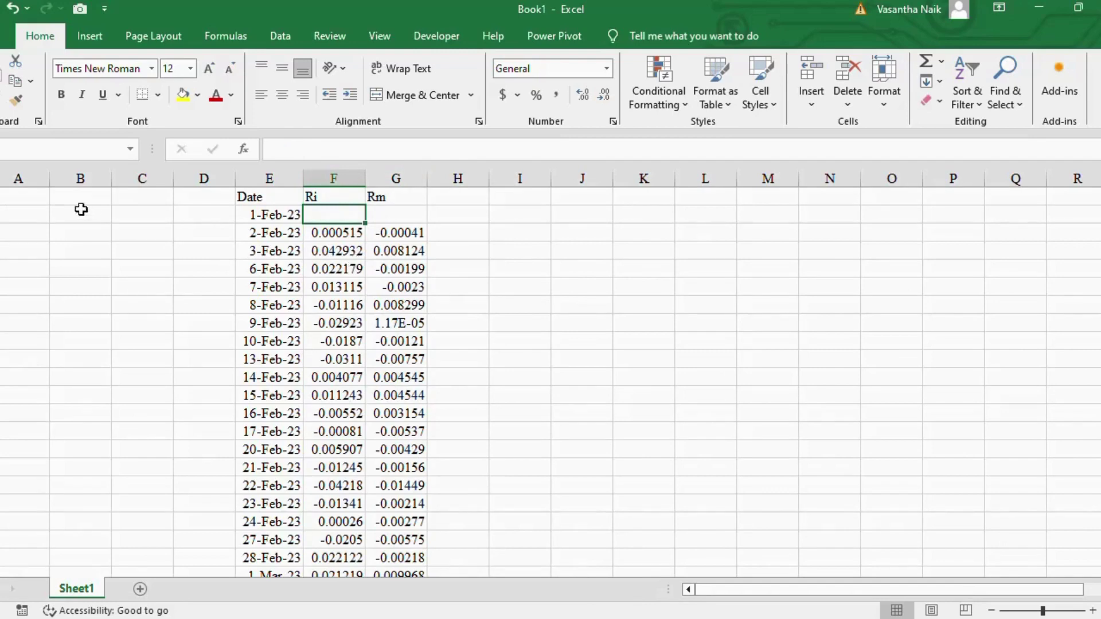
Delete the 1-Feb-23 row, which has no return values.
click(1, 214)
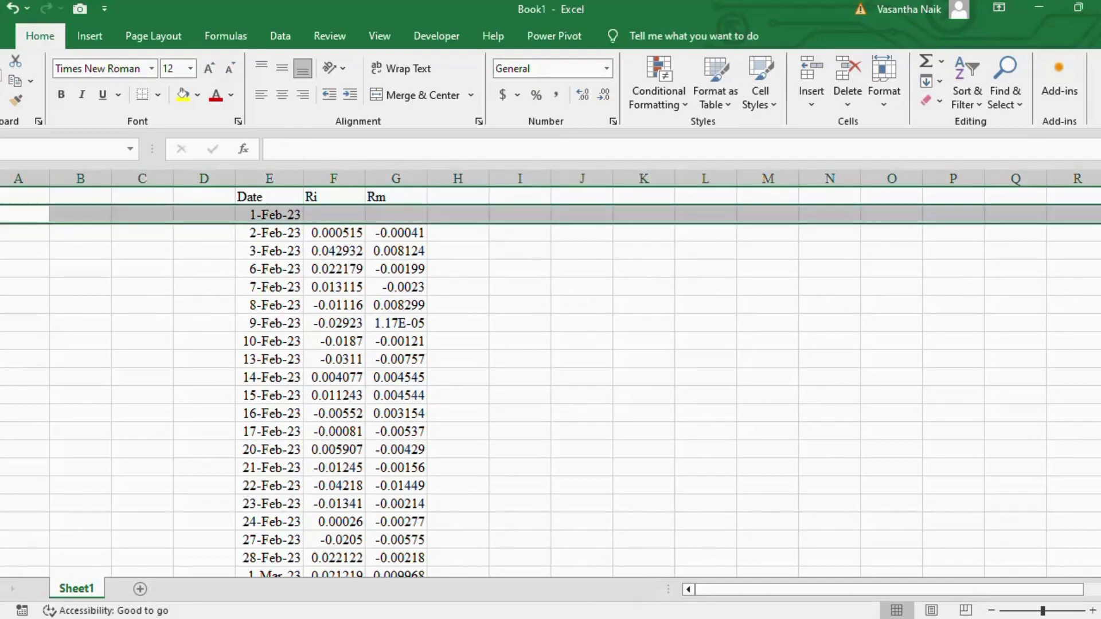
key(ctrl+minus)
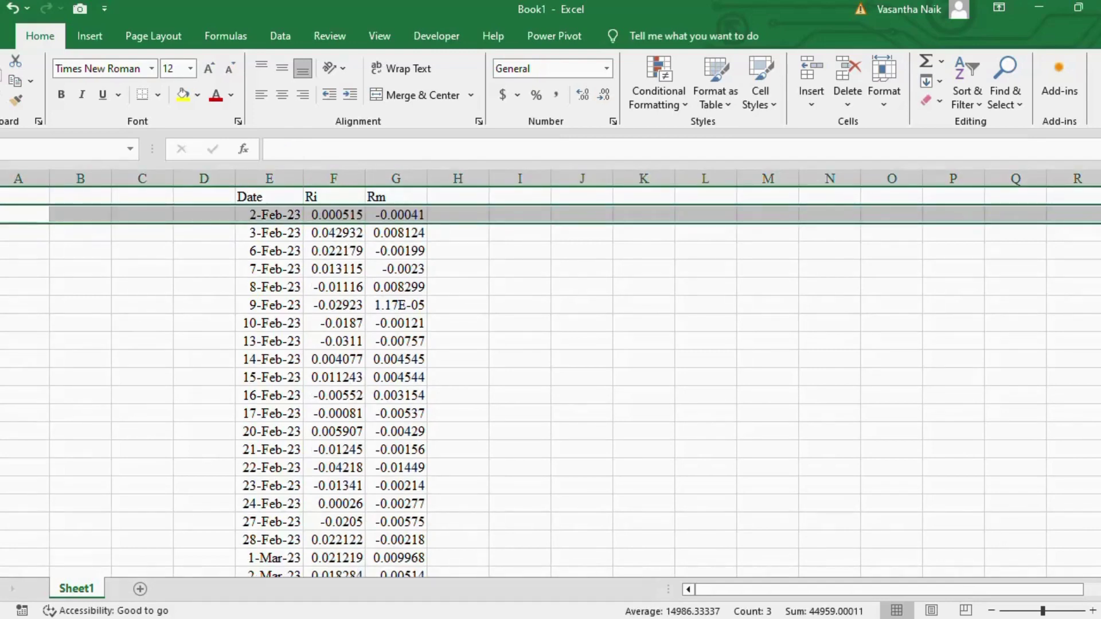
click(330, 215)
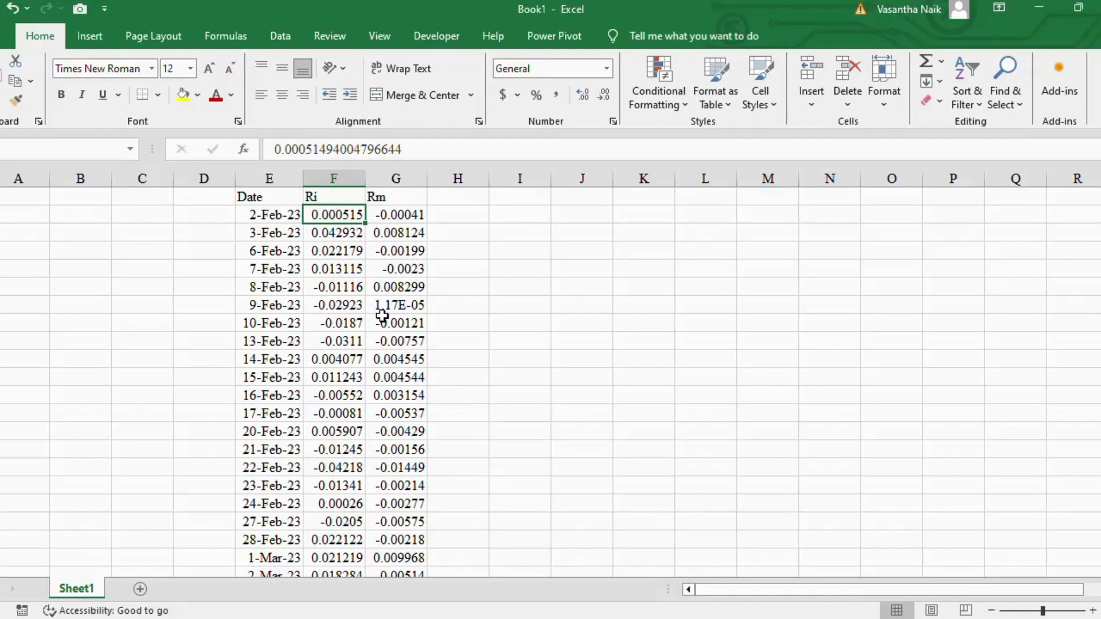
Review the Steps in Event Study slide in the presentation, and return to the Book1 workbook in Excel.
key(alt+Tab)
key(ctrl+a)
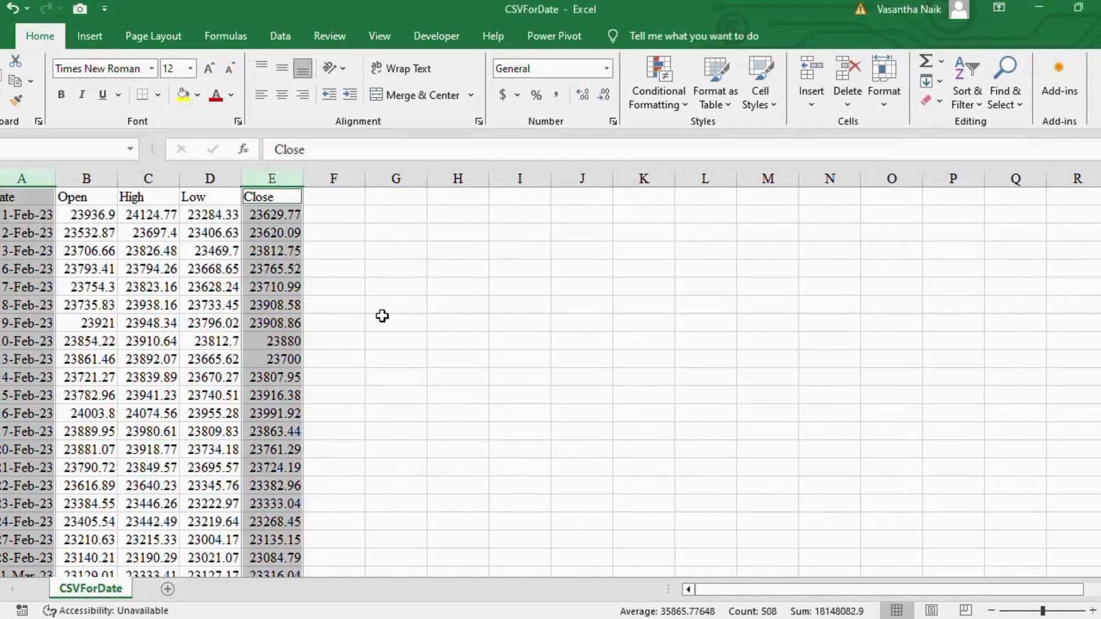
key(alt+Tab)
key(alt+Tab)
key(alt+Tab)
key(alt+Tab)
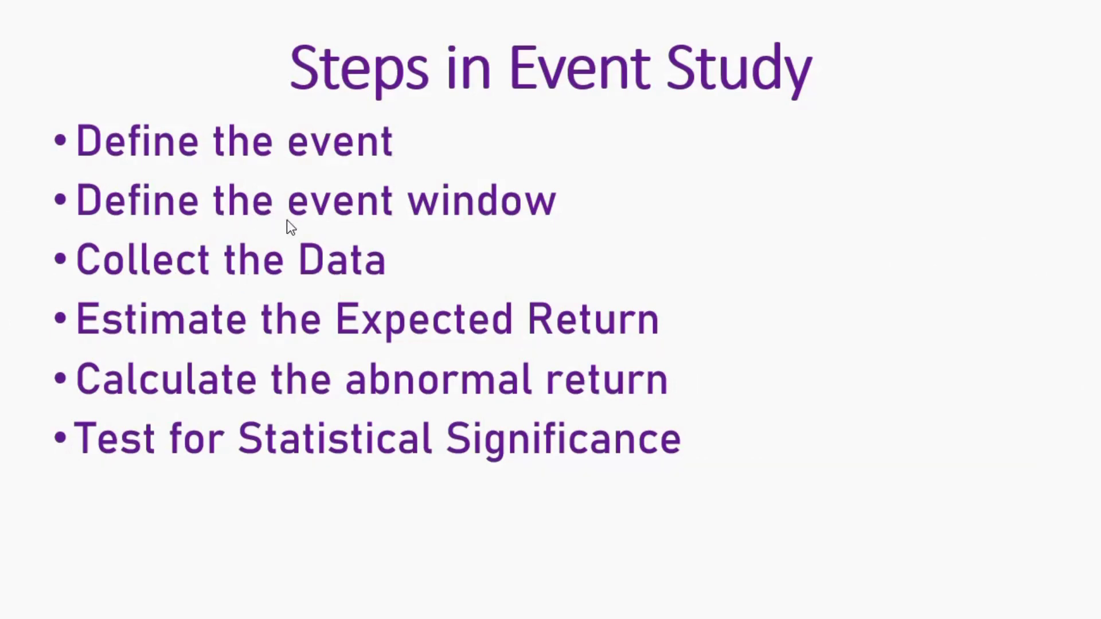
key(alt+Tab)
key(alt+Tab)
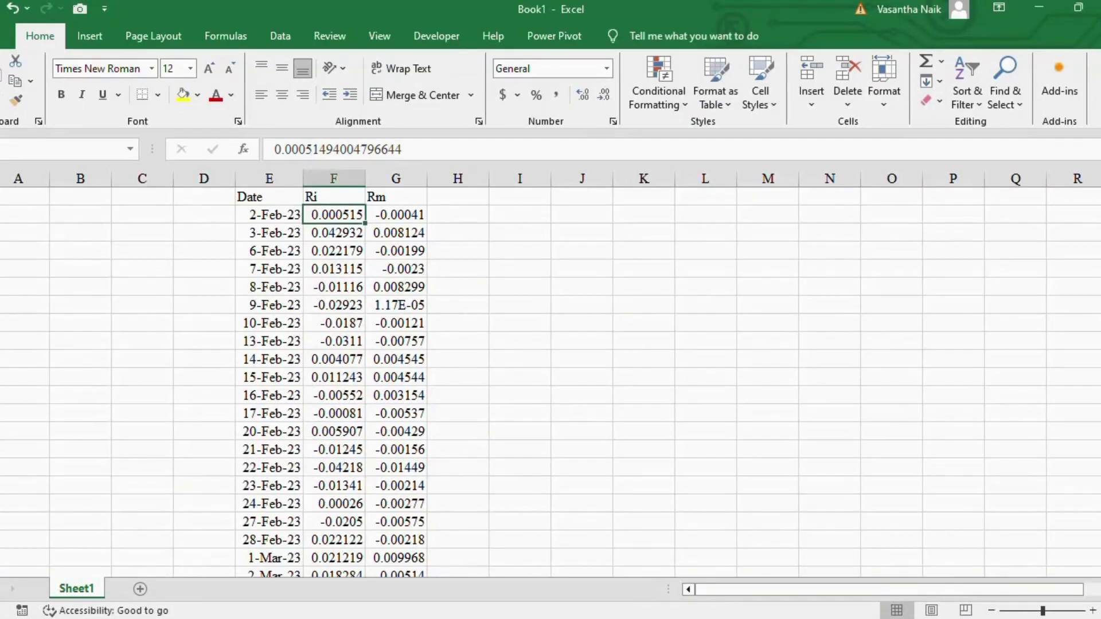
Highlight the 1-Feb-24 event date row across the Date, Ri and Rm columns in yellow.
scroll(551, 381, down, 20)
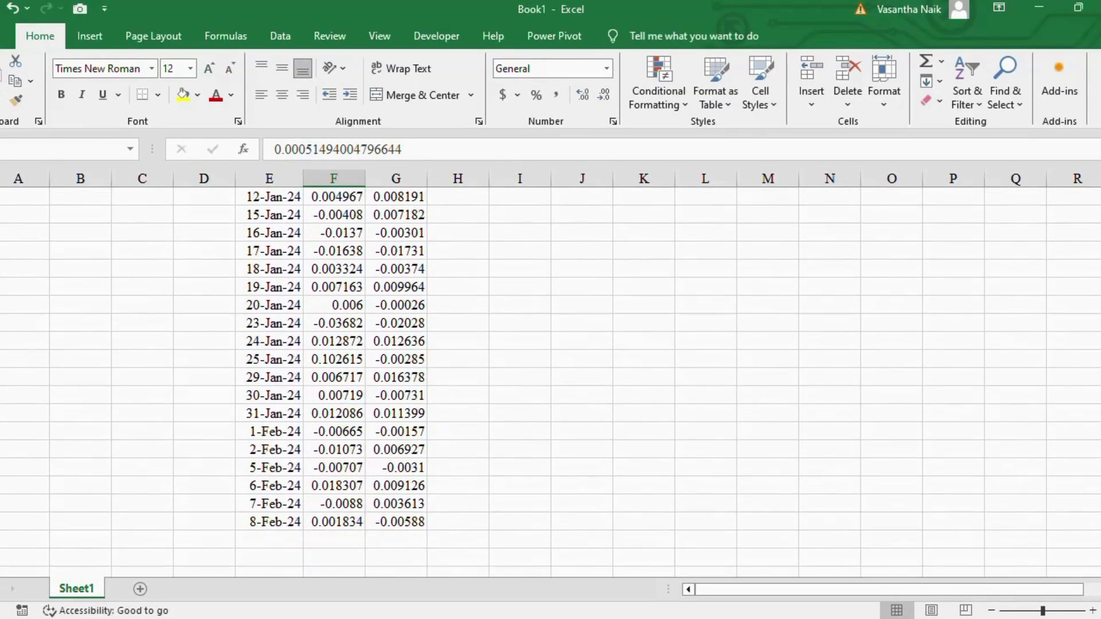
click(276, 434)
drag(276, 435, 392, 434)
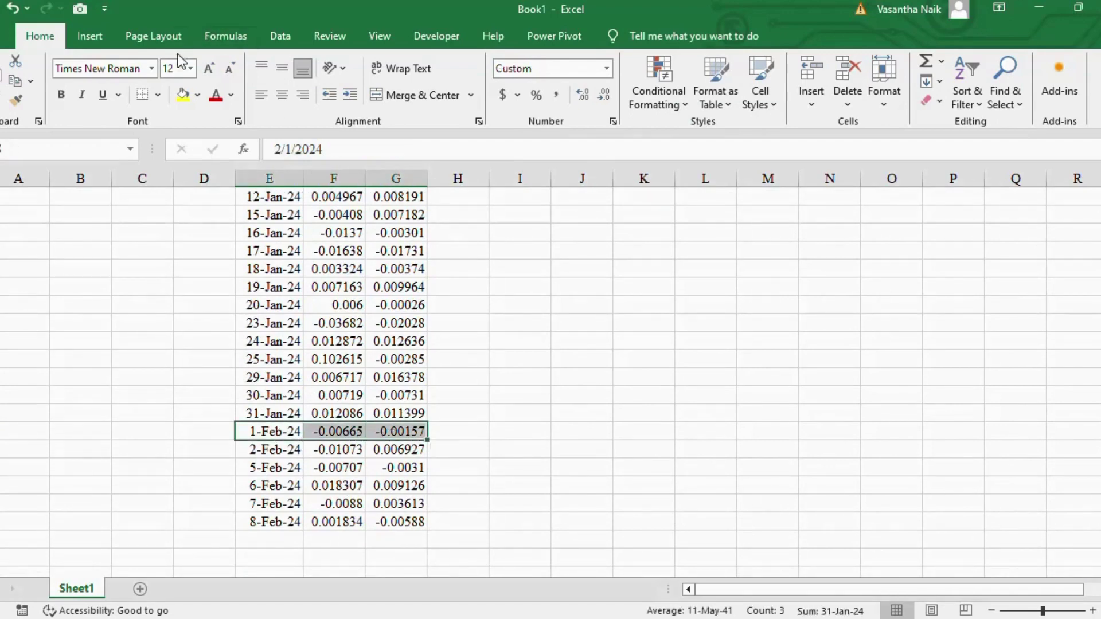
click(180, 95)
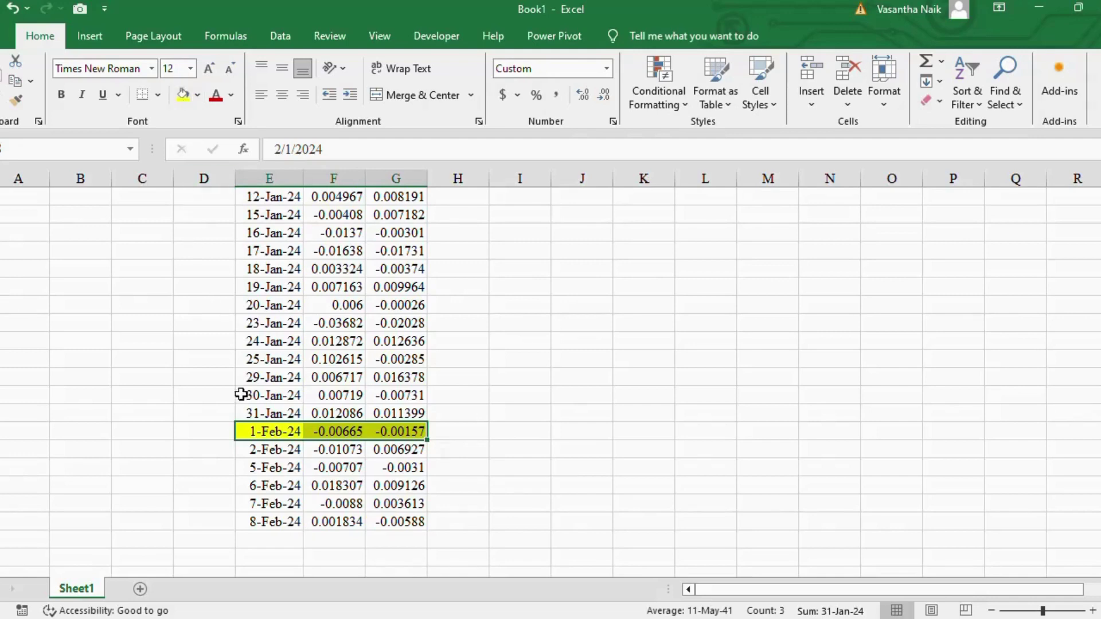
Fill the Date, Ri and Rm cells for 2-Feb-24 to 6-Feb-24 with standard green.
drag(273, 450, 392, 485)
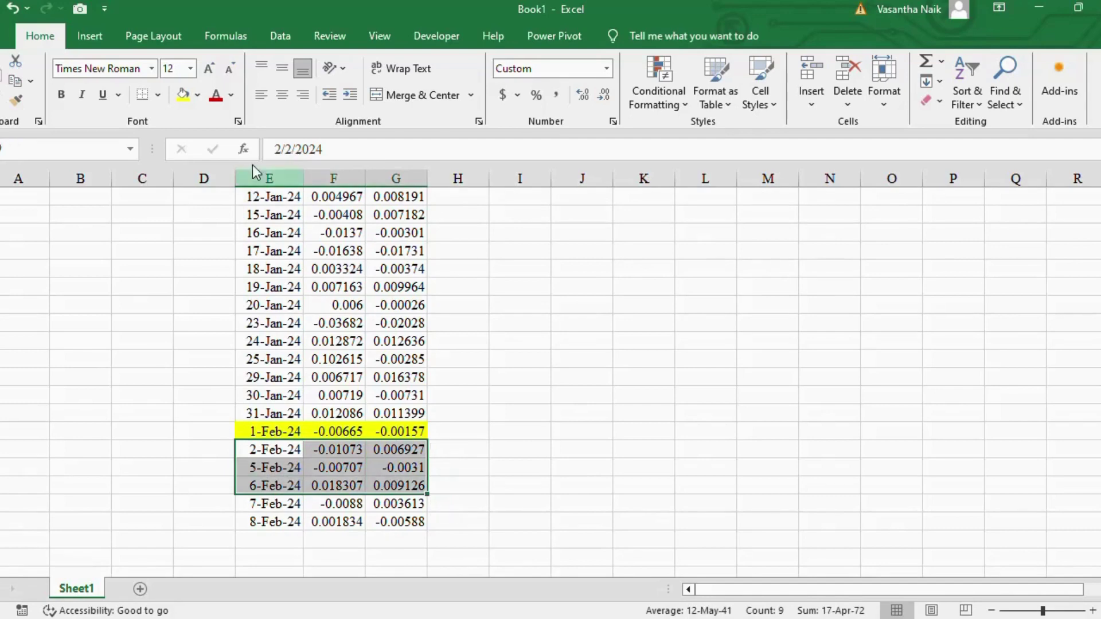
click(195, 96)
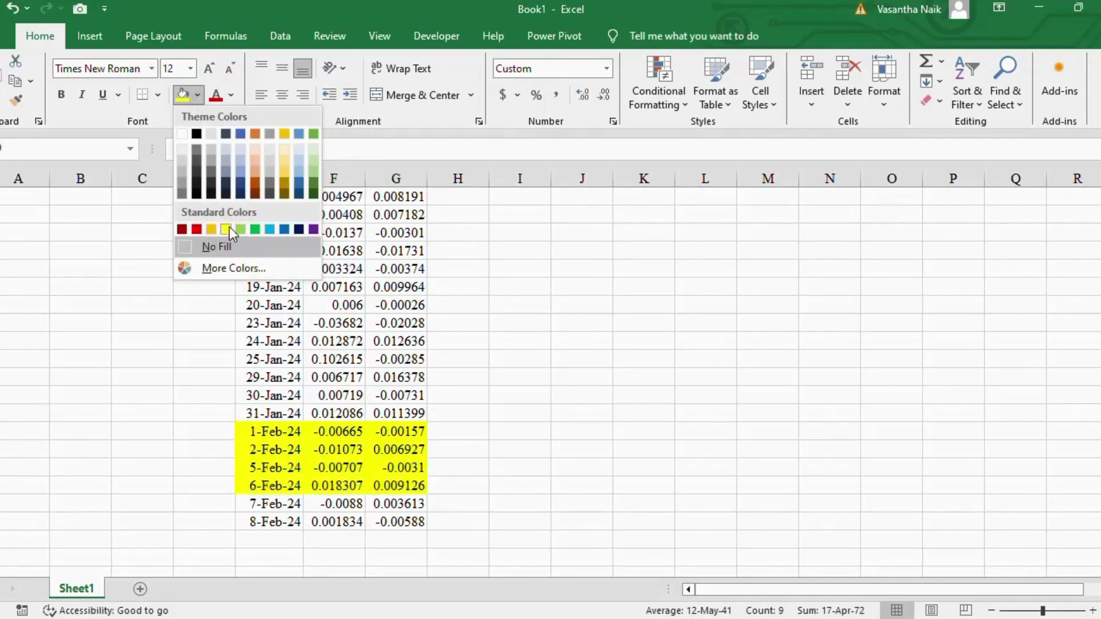
click(255, 229)
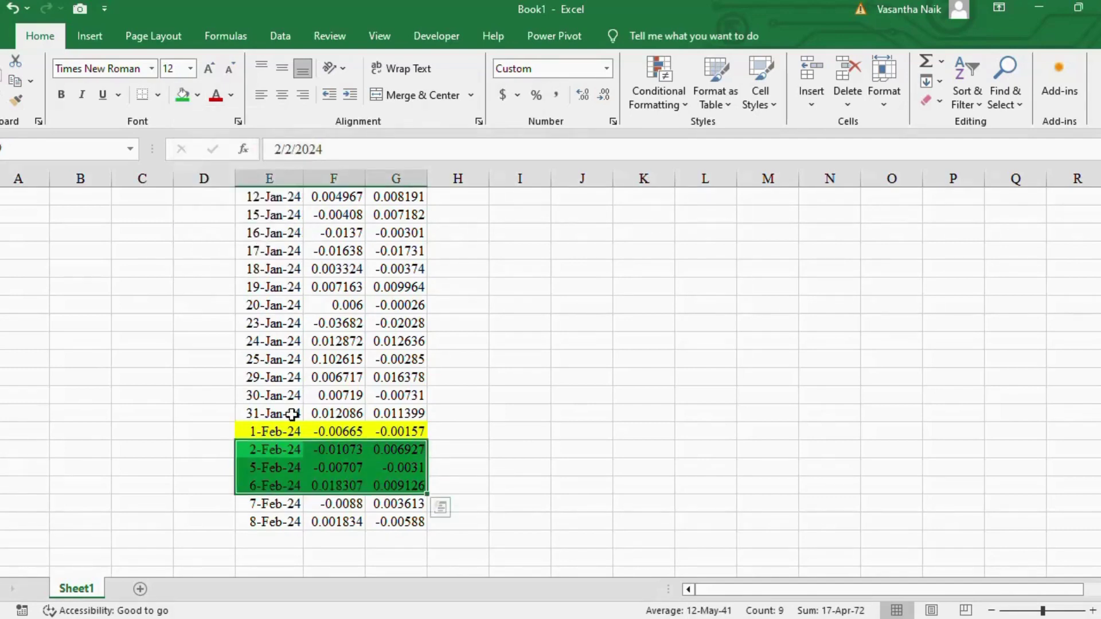
Fill the Date, Ri and Rm cells for 24-Jan-24 to 31-Jan-24 with the same green.
drag(260, 415, 375, 344)
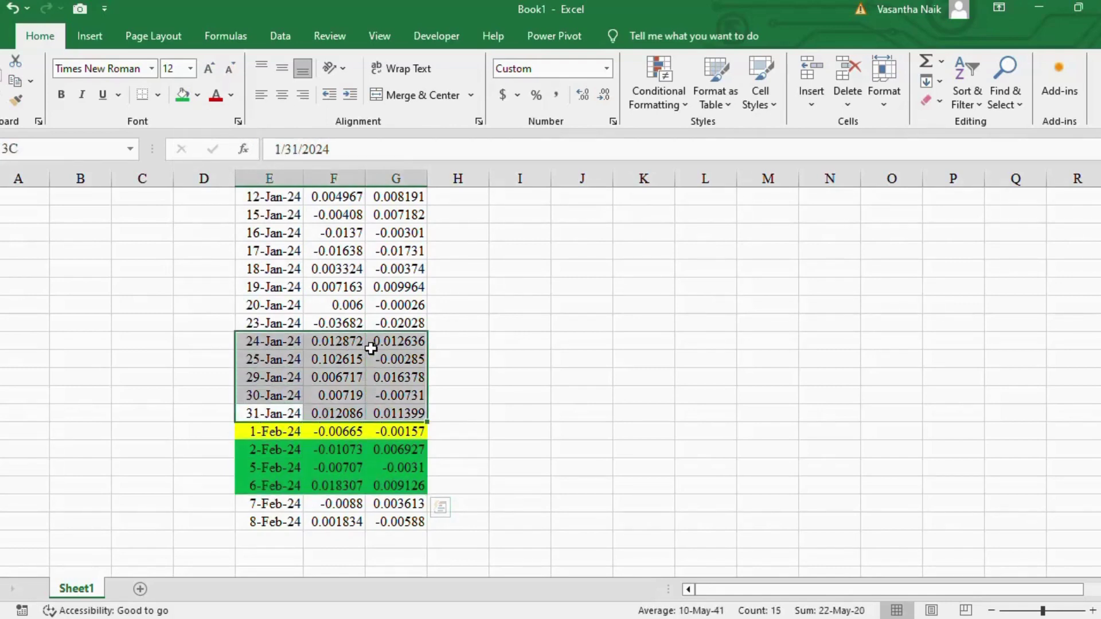
click(181, 97)
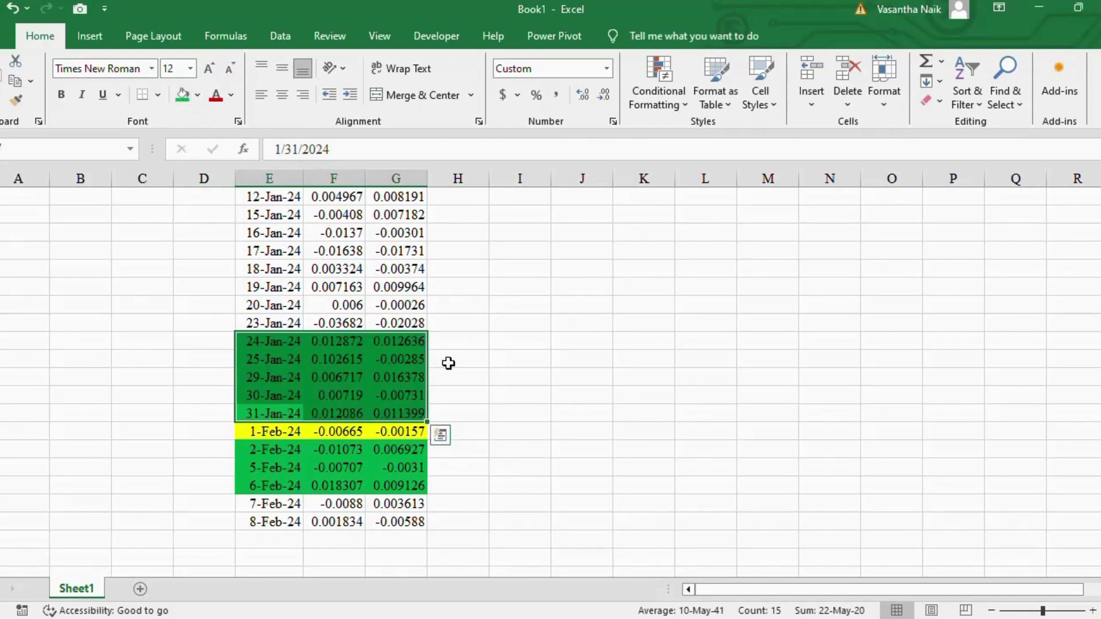
click(450, 360)
Examine the highlighted event window from 24-Jan-24 to 6-Feb-24, including the days before and after the event date.
drag(283, 342, 386, 480)
key(ctrl+v)
drag(275, 344, 276, 412)
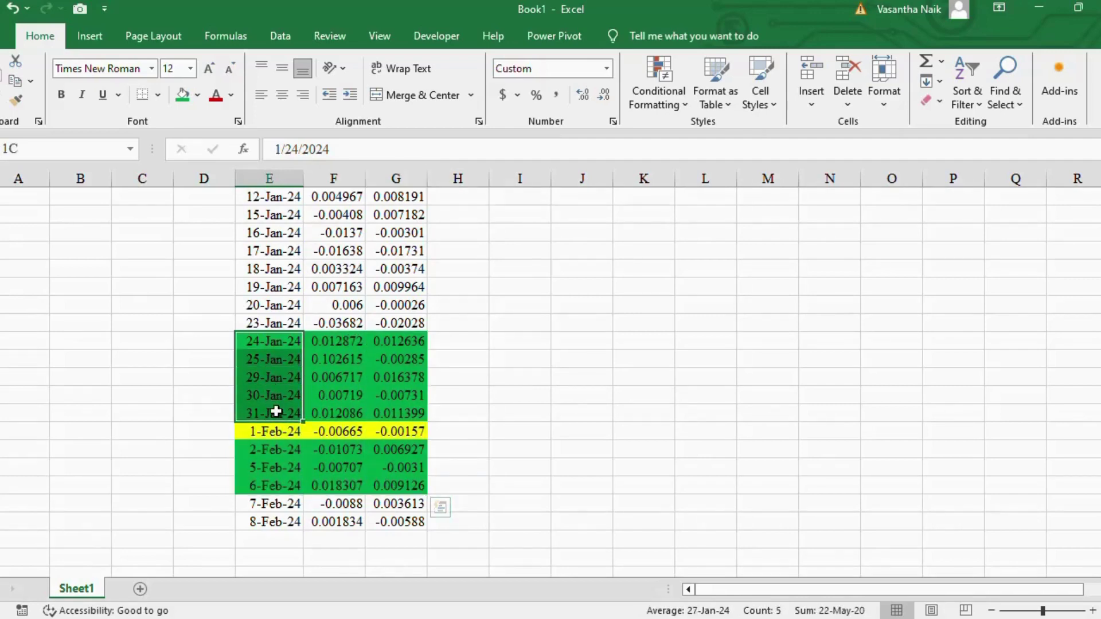
drag(267, 449, 265, 487)
click(267, 425)
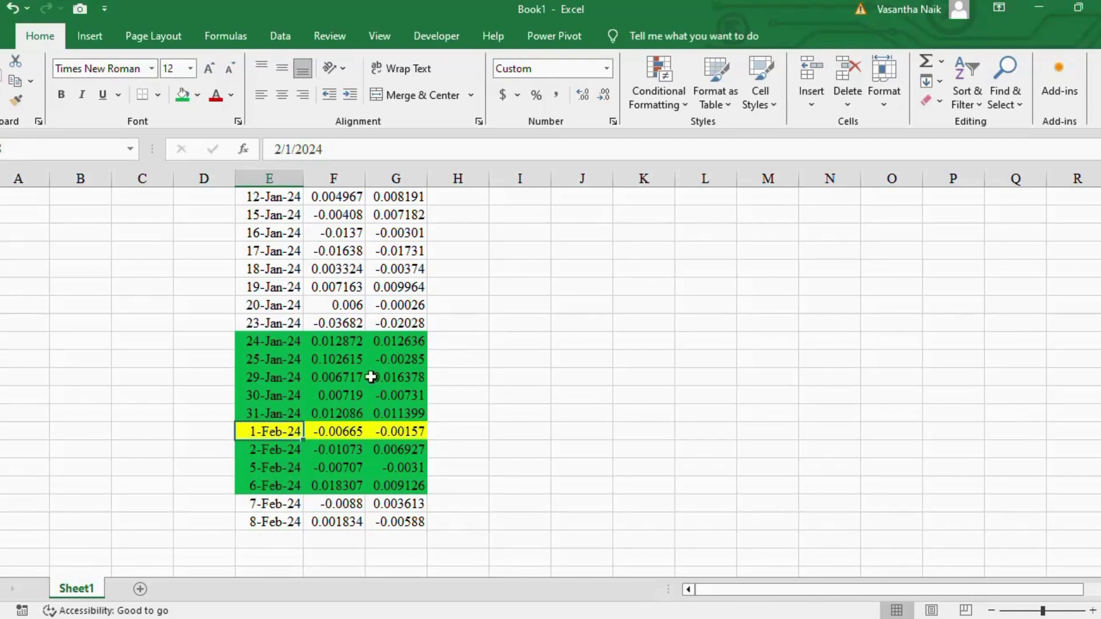
Fill the Date, Ri and Rm cells for the 100 trading days from 30-Aug-23 to 23-Jan-24 with a grey theme color.
scroll(283, 351, up, 1)
click(256, 378)
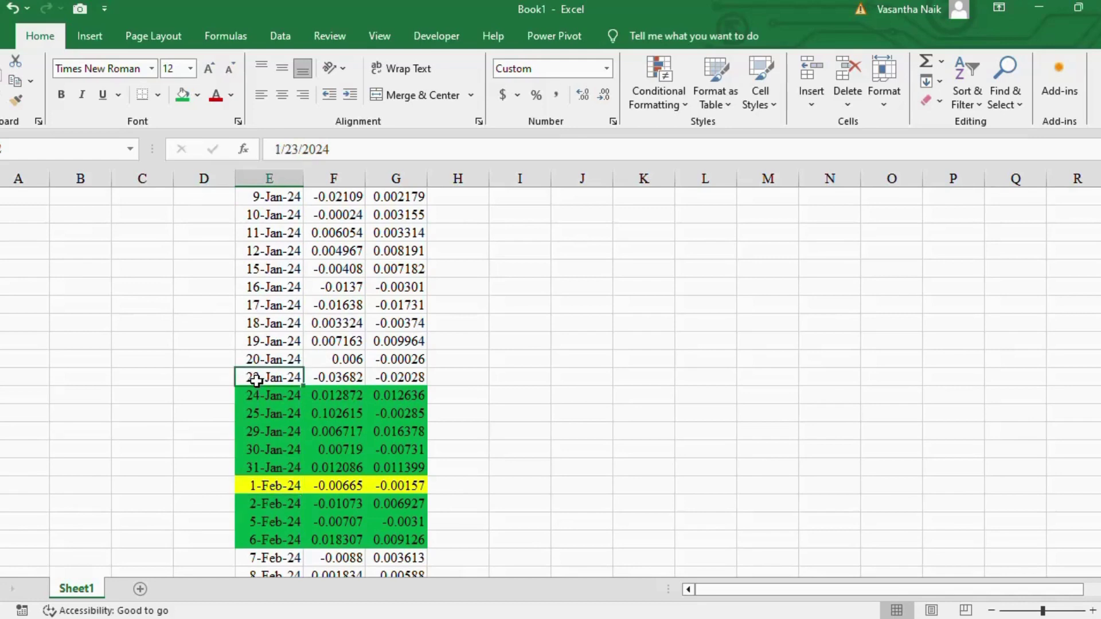
key(shift+Up)
key(shift+Up)
key(shift+Up)
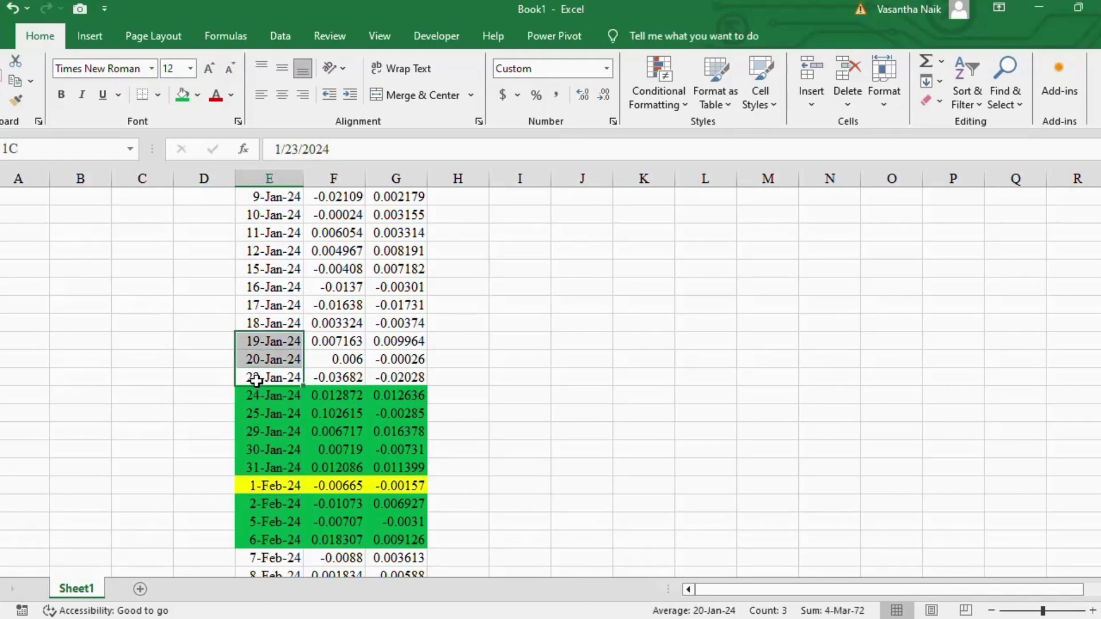
key(ctrl+shift+Up)
key(shift+Up)
key(shift+Up)
key(shift+Up)
key(shift+Up)
key(shift+Up)
key(shift+Up)
key(shift+Up)
key(shift+Up)
key(shift+Up)
key(shift+Up)
key(shift+Up)
key(shift+Up)
key(shift+Up)
key(shift+Up)
key(shift+Up)
key(shift+Up)
key(shift+Up)
key(shift+Up)
key(shift+Up)
key(shift+Up)
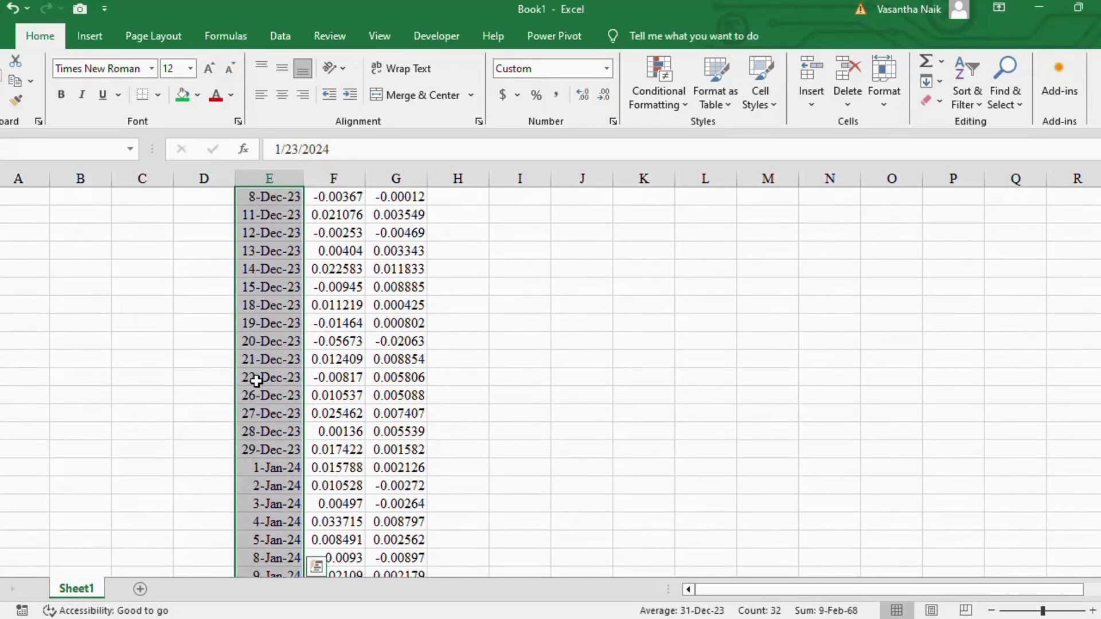
key(shift+Up)
key(shift+Up)
key(shift+Up)
key(shift+Up)
key(shift+Up)
key(shift+Up)
key(shift+Up)
key(shift+Up)
key(shift+Up)
key(shift+Up)
key(shift+Up)
key(shift+Up)
key(shift+Up)
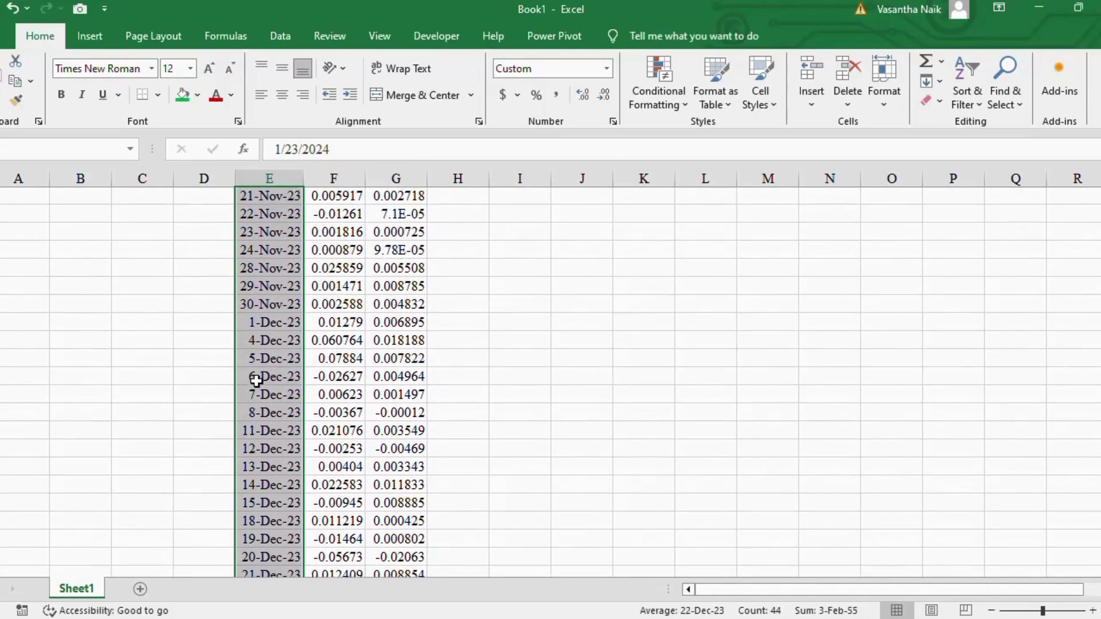
key(shift+Up)
key(shift+Up)
key(shift+Up)
key(shift+Up)
key(shift+Up)
key(shift+Up)
key(shift+Up)
key(shift+Up)
key(shift+Up)
key(shift+Up)
key(shift+Up)
key(shift+Up)
key(shift+Up)
key(shift+Up)
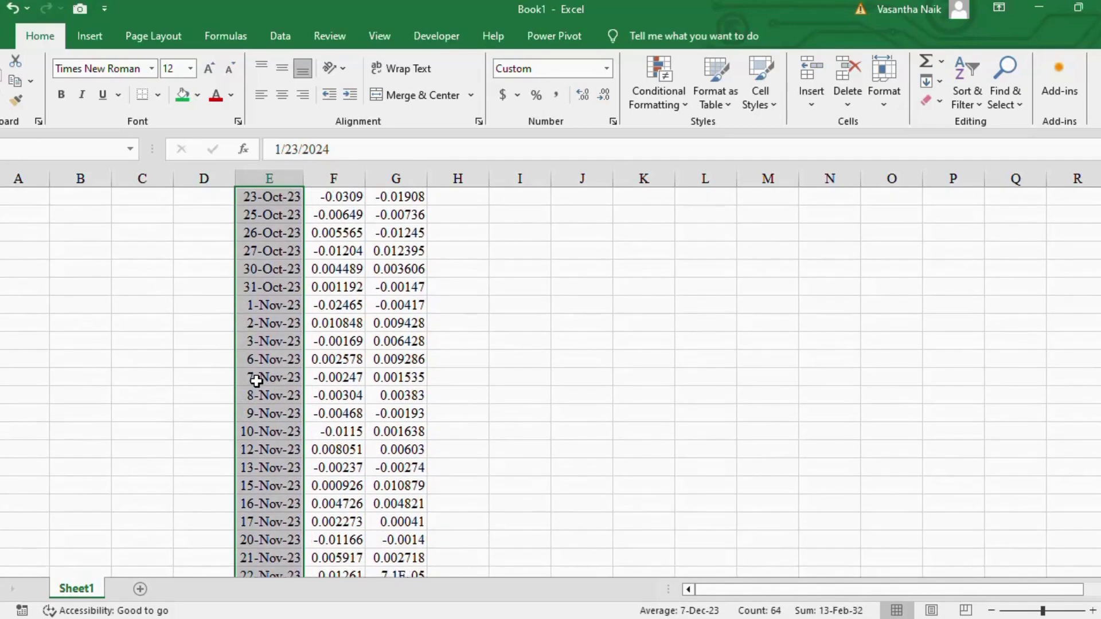
key(shift+Up)
key(shift+Up)
key(shift+Up)
key(shift+Up)
key(shift+Up)
key(shift+Up)
key(shift+Up)
key(shift+Up)
key(shift+Up)
key(shift+Up)
key(shift+Up)
key(shift+Up)
key(shift+Up)
key(shift+Up)
key(shift+Up)
key(shift+Up)
key(shift+Up)
key(shift+Up)
key(shift+Up)
key(shift+Up)
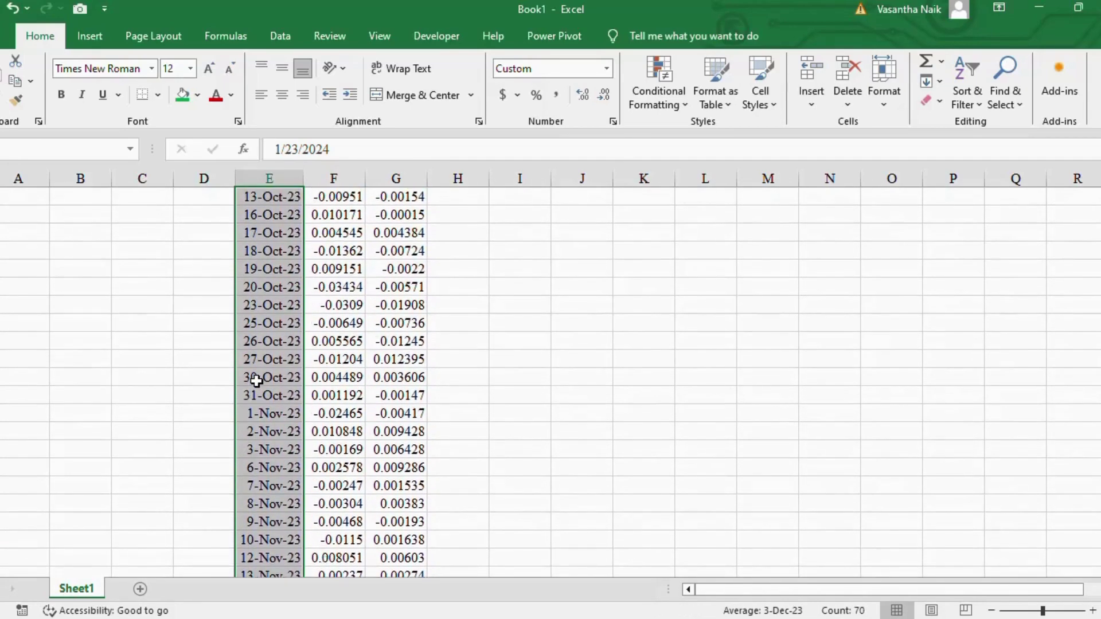
key(shift+Up)
key(shift+Up)
key(shift+Up)
key(shift+Up)
key(shift+Up)
key(shift+Up)
key(shift+Down)
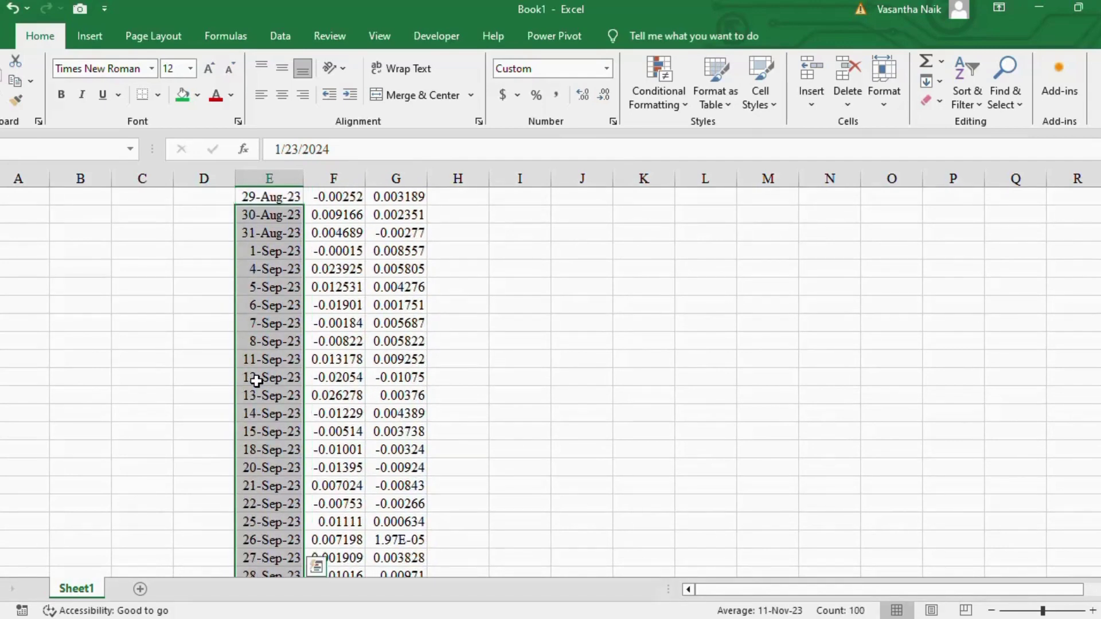
key(shift+Right)
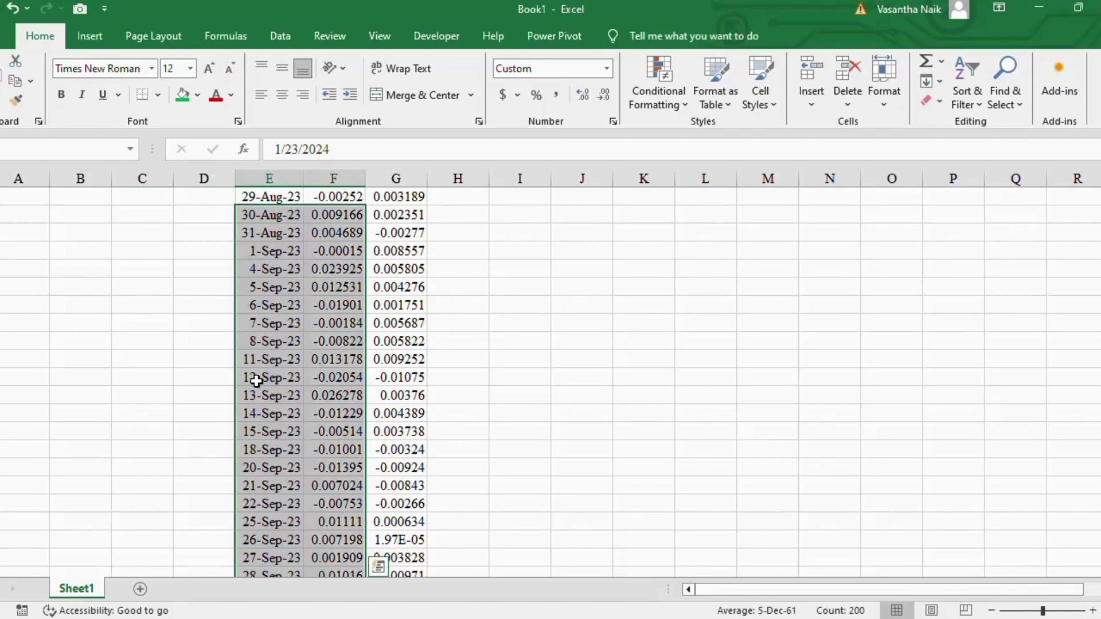
key(shift+Right)
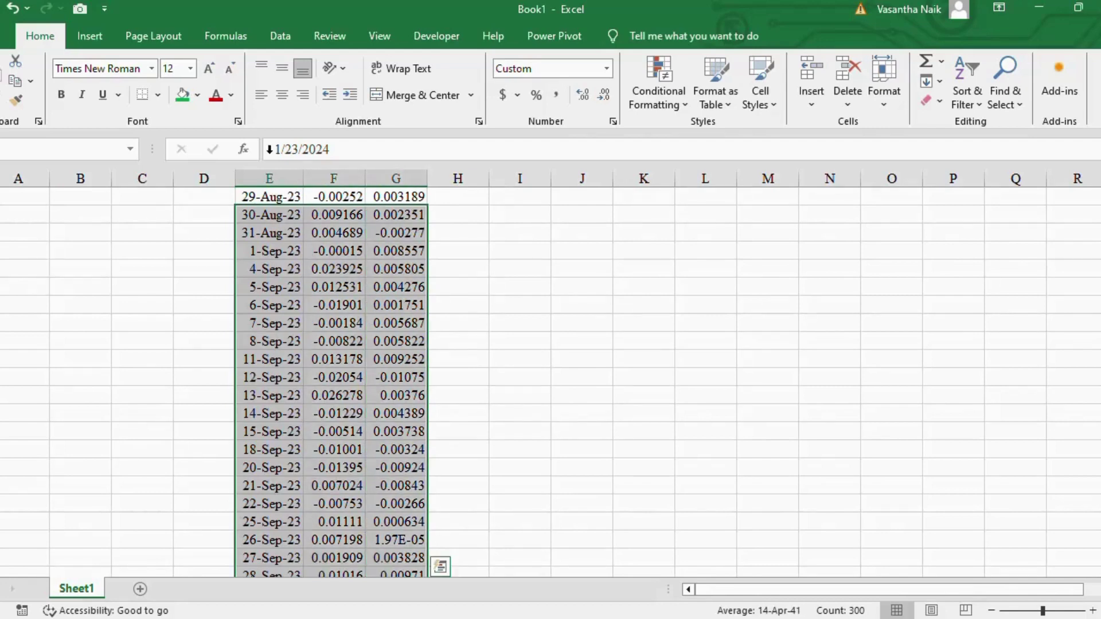
click(198, 97)
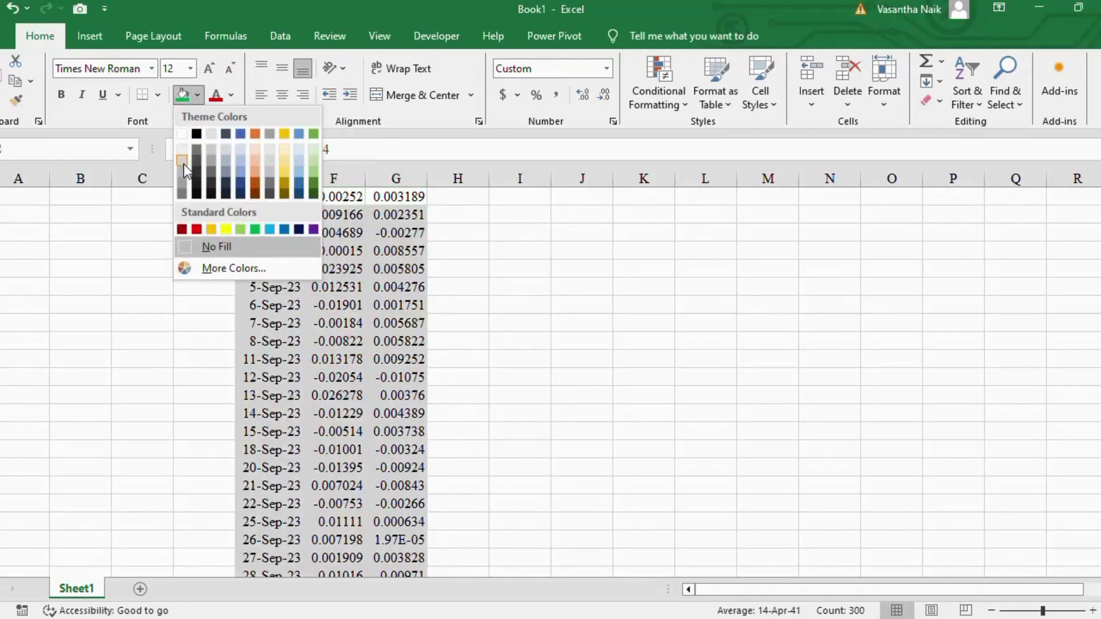
click(180, 182)
scroll(376, 314, down, 20)
scroll(376, 315, up, 10)
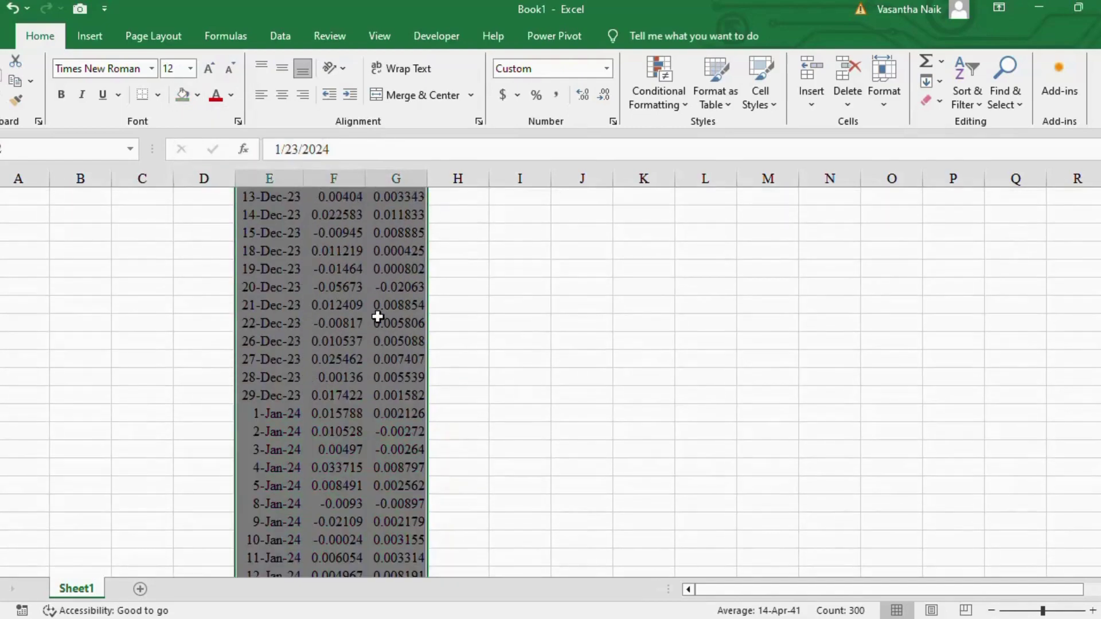
Delete the Date, Ri and Rm cells from 2-Feb-23 to 29-Aug-23, preceding the estimation window, and shift the remaining cells up.
scroll(376, 314, up, 20)
scroll(376, 314, down, 5)
scroll(331, 378, down, 1)
click(275, 379)
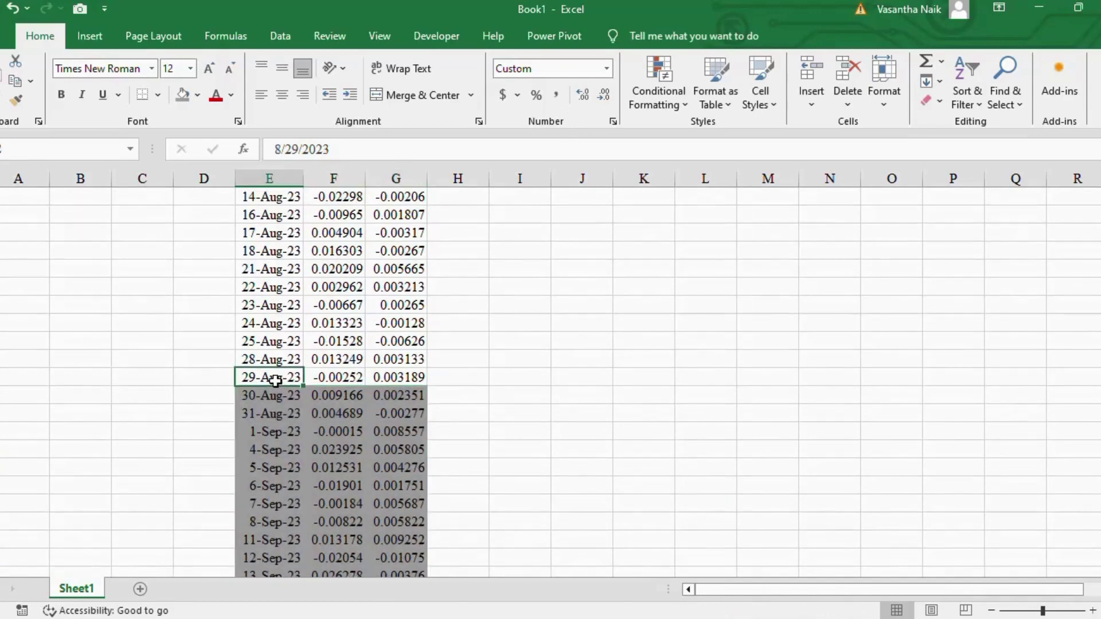
key(shift+Right)
key(shift+Right)
key(shift+Up)
key(shift+Up)
key(shift+Up)
key(shift+Up)
key(shift+Up)
key(shift+Up)
key(shift+Up)
key(shift+Up)
key(shift+Up)
key(shift+Up)
key(shift+Up)
key(shift+Up)
key(shift+Up)
key(shift+Up)
key(shift+Up)
key(shift+Up)
key(shift+Up)
key(shift+Up)
key(shift+Up)
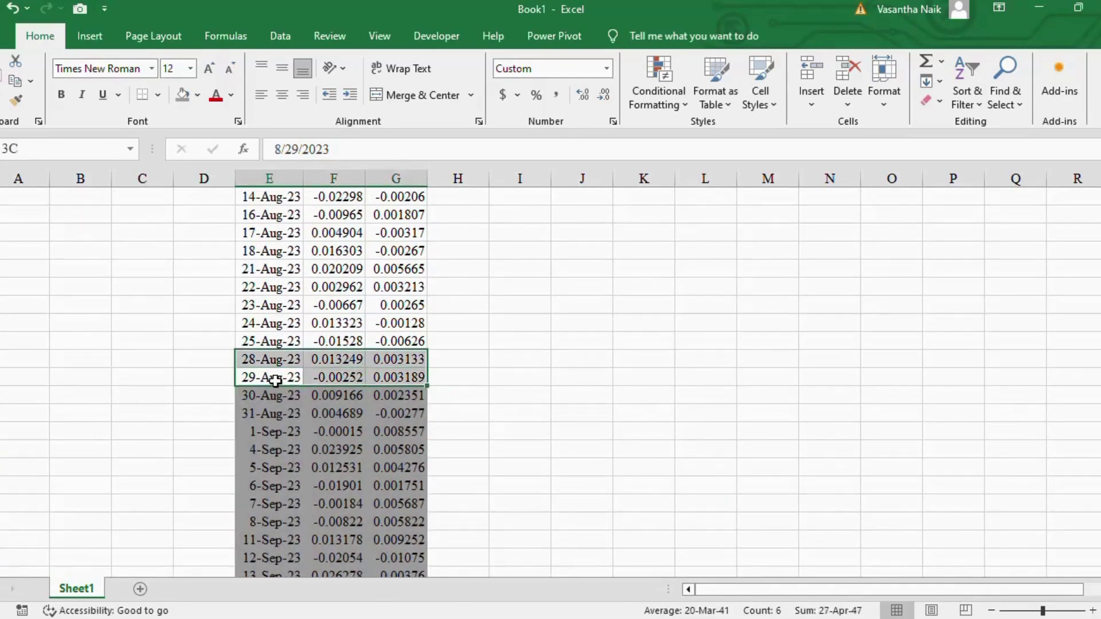
key(shift+Up)
key(shift+Up)
key(shift+Up)
key(shift+Up)
key(shift+Up)
key(shift+Up)
key(shift+Up)
key(shift+Up)
key(shift+Up)
key(shift+Up)
key(shift+Up)
key(shift+Up)
key(shift+Up)
key(shift+Up)
key(shift+Up)
key(shift+Up)
key(shift+Up)
key(shift+Up)
key(shift+Up)
key(shift+Up)
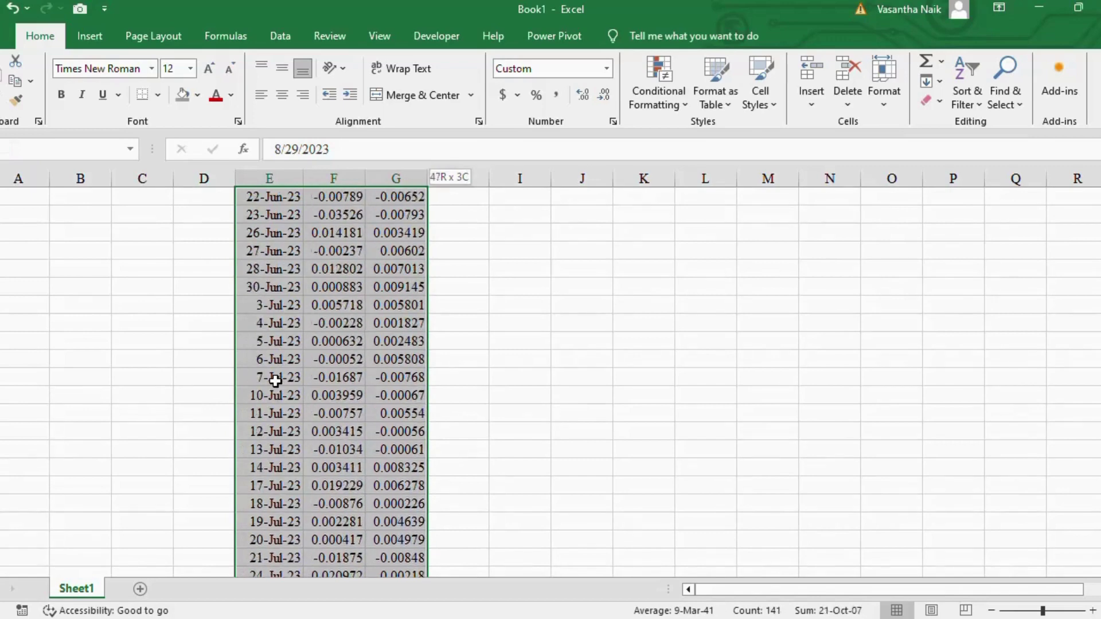
key(shift+Up)
key(shift+Up)
key(shift+Up)
key(shift+Up)
key(shift+Up)
key(shift+Up)
key(shift+Up)
key(shift+Up)
key(shift+Up)
key(shift+Up)
key(shift+Up)
key(shift+Up)
key(shift+Up)
key(shift+Up)
key(shift+Up)
key(shift+Up)
key(shift+Up)
key(shift+Up)
key(shift+Up)
key(shift+Up)
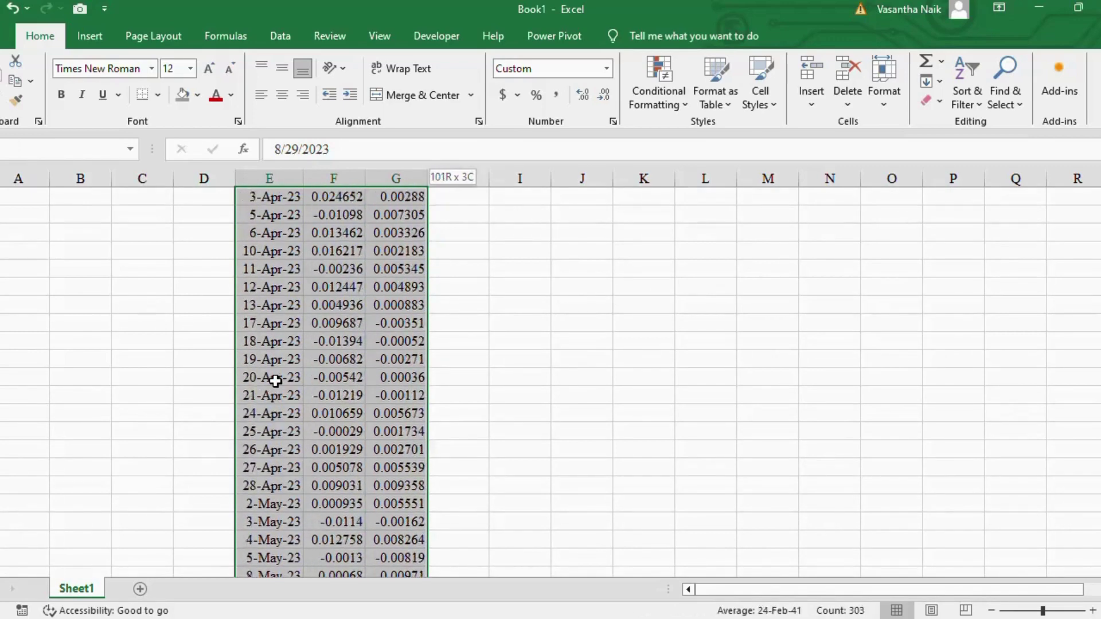
key(shift+Up)
key(shift+Up)
key(shift+Up)
key(shift+Up)
key(shift+Up)
key(shift+Up)
key(shift+Up)
key(shift+Up)
key(shift+Up)
key(shift+Up)
key(shift+Up)
key(shift+Up)
key(shift+Up)
key(shift+Up)
key(shift+Up)
key(shift+Down)
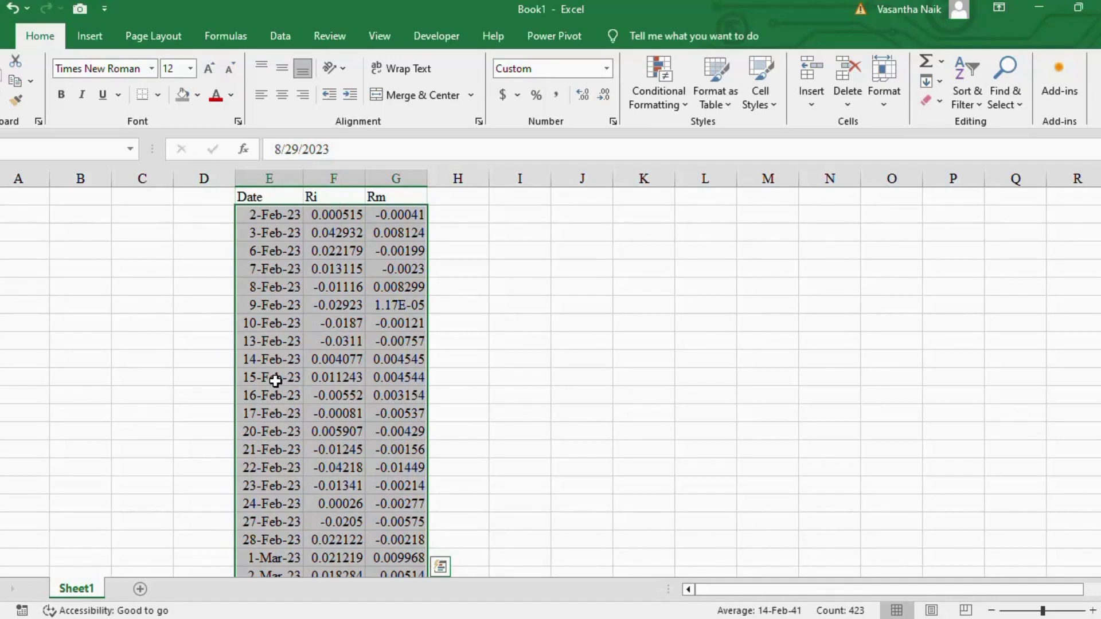
key(ctrl+shift+Down)
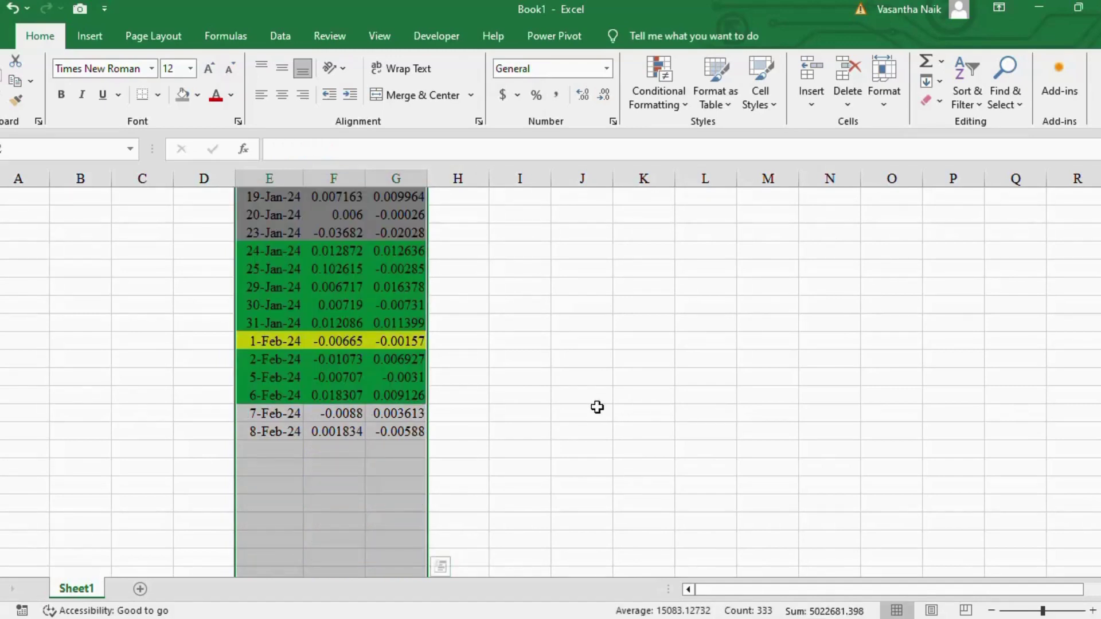
Review the remaining estimation and event window rows, and return from the event study steps slide to the Excel workbook.
scroll(549, 409, up, 3)
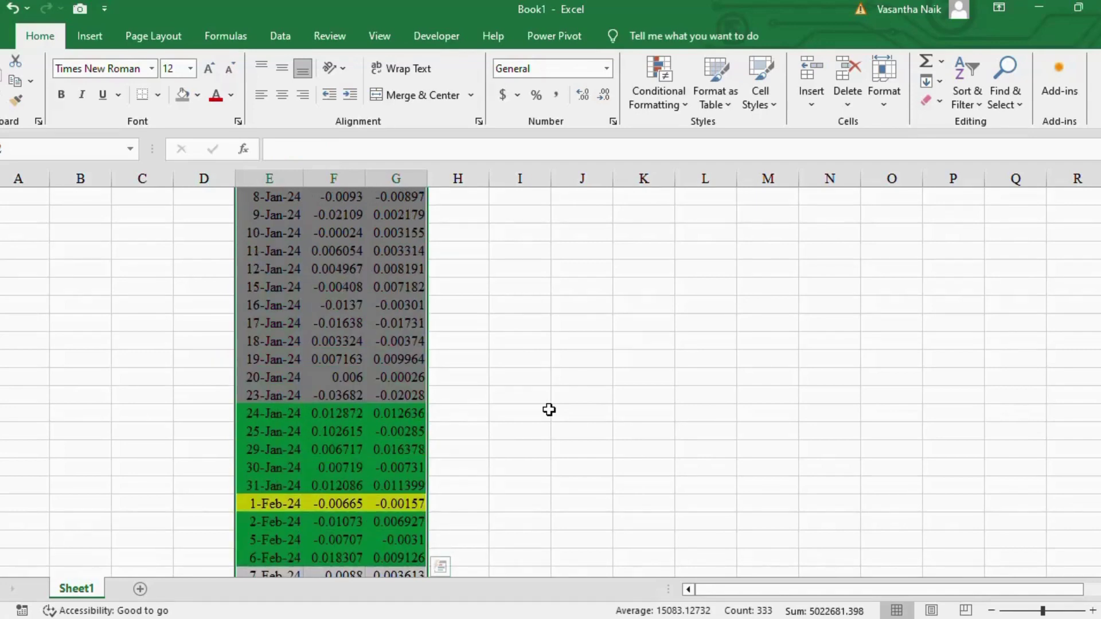
scroll(549, 410, up, 1)
scroll(549, 410, down, 4)
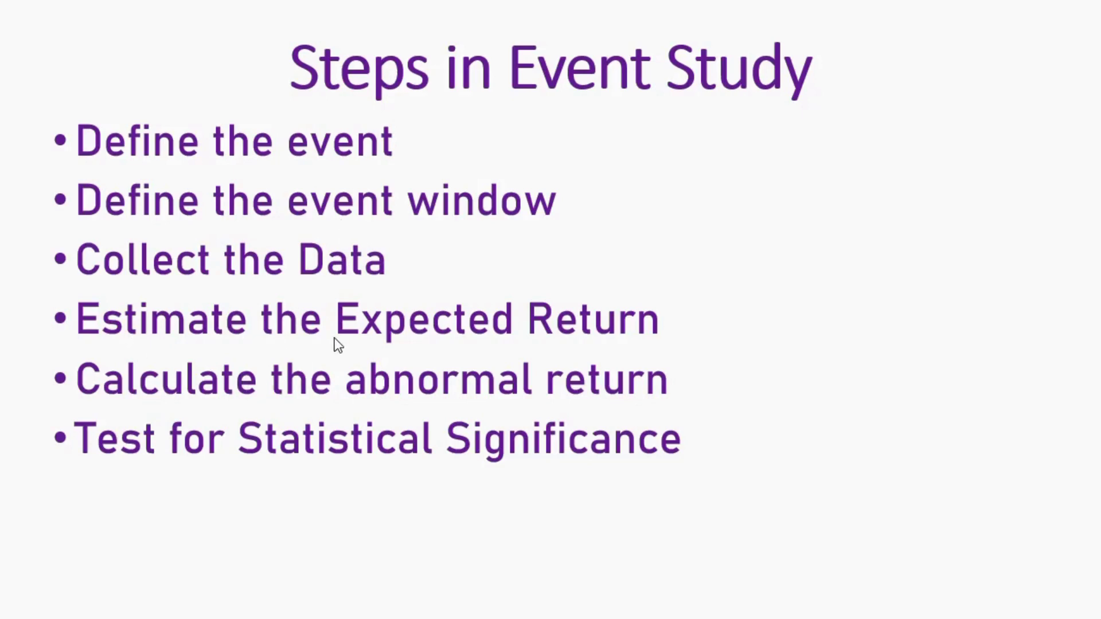
key(alt+Tab)
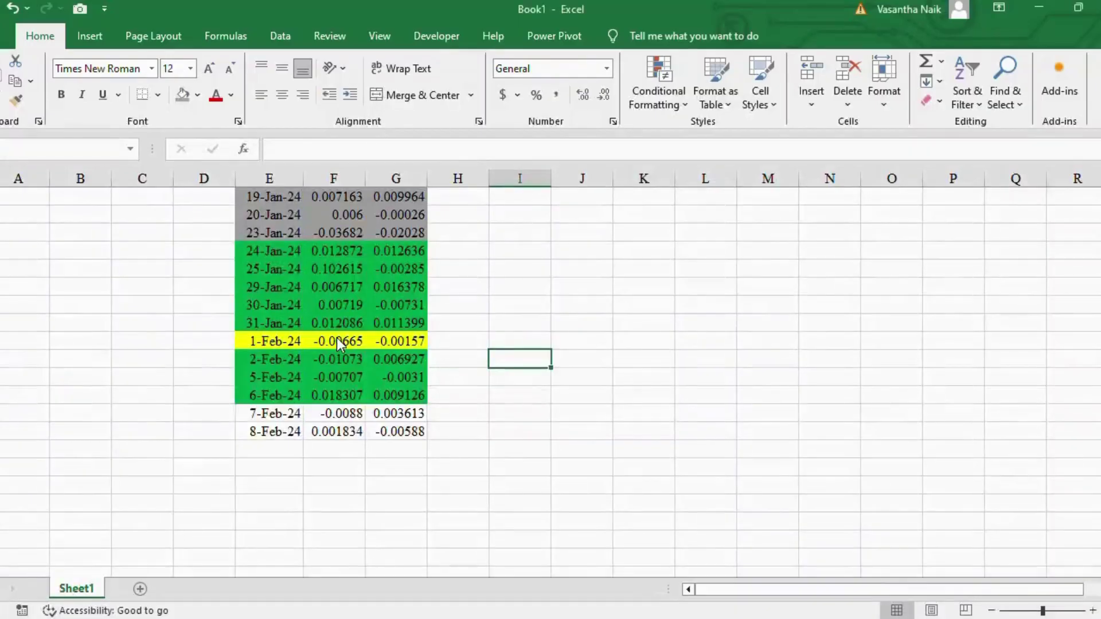